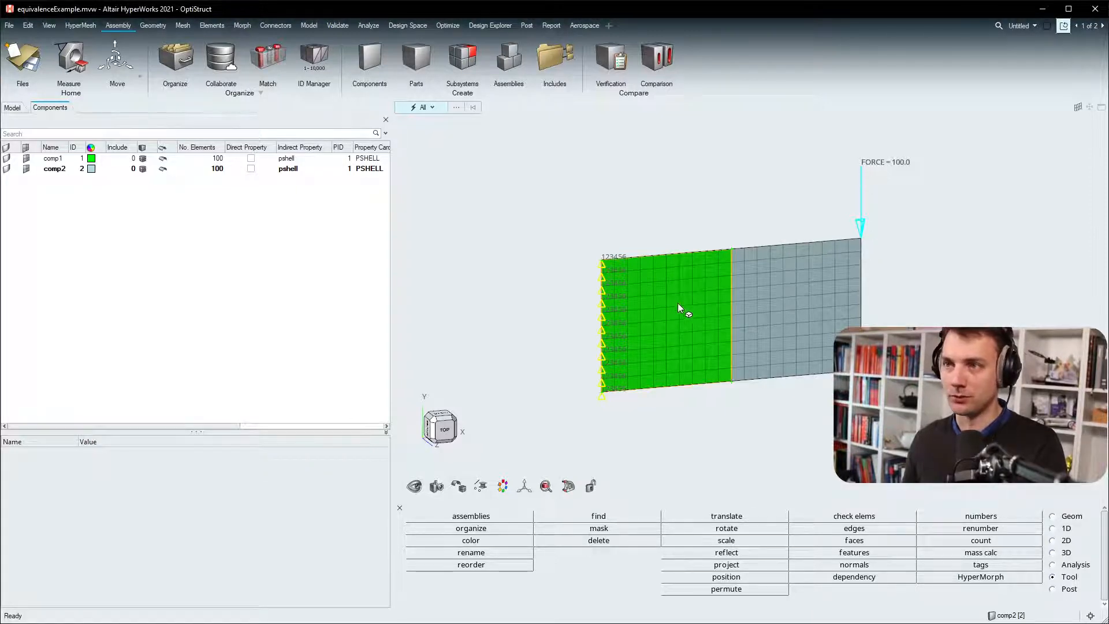
- Examine the thickness and material settings of the pshell property in the model's property list
mouse_move(677, 303)
ctrl+mouse_down()
mouse_move(745, 327)
mouse_move(664, 289)
ctrl+mouse_up()
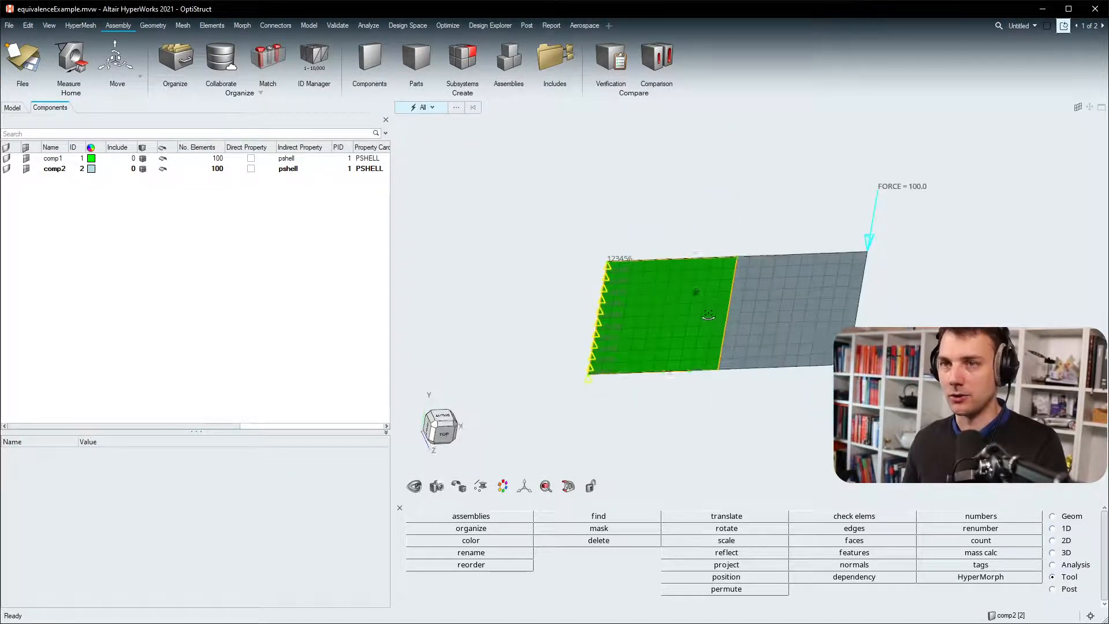
click(13, 107)
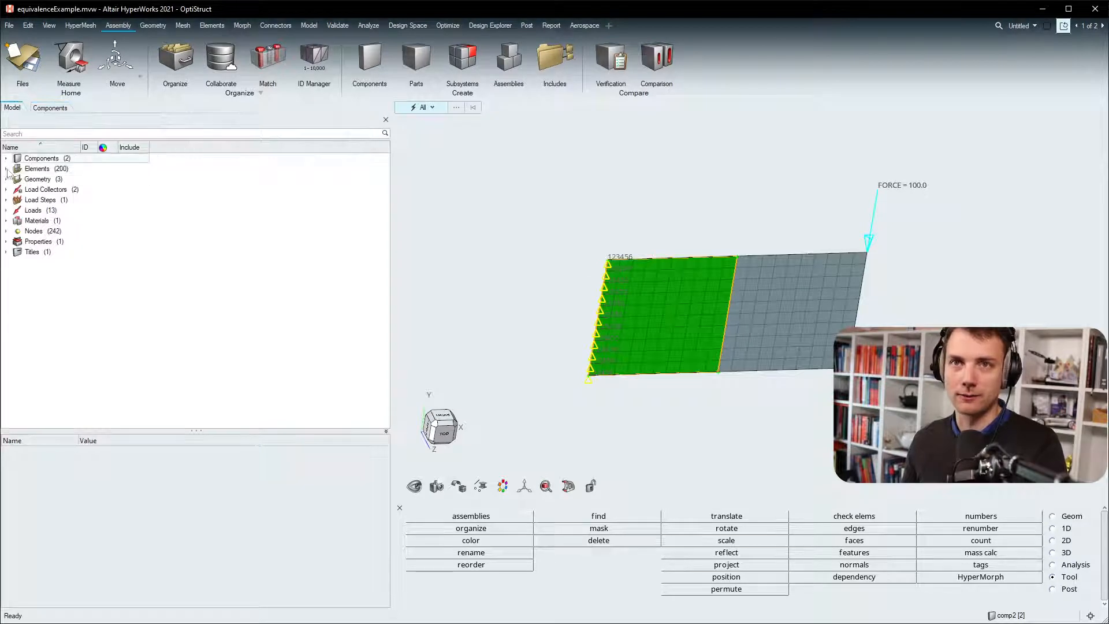
click(5, 242)
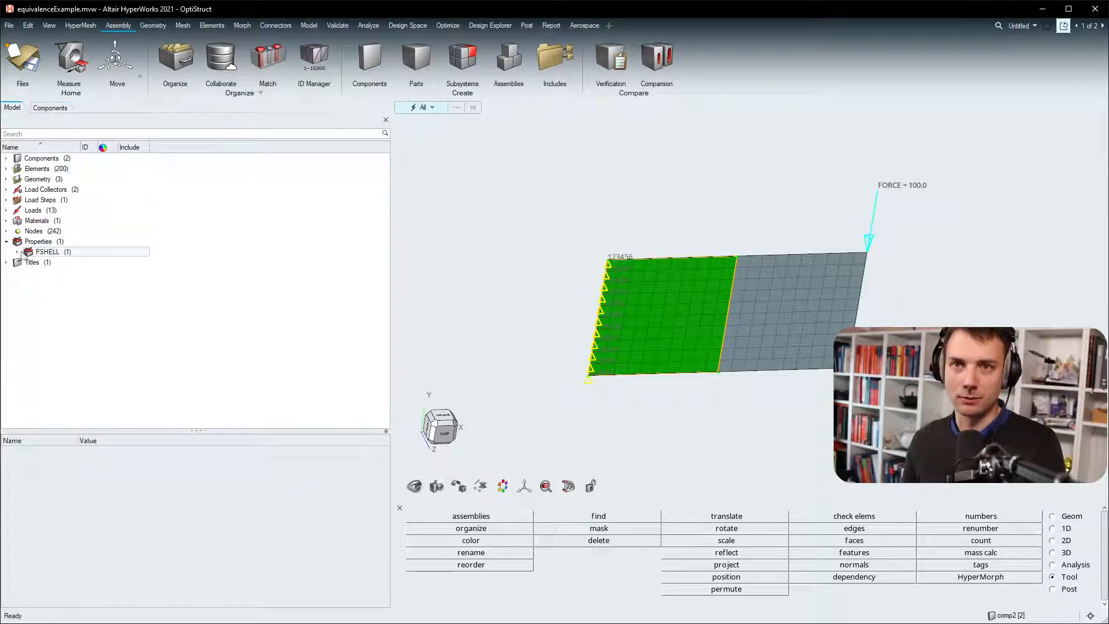
click(18, 252)
click(53, 262)
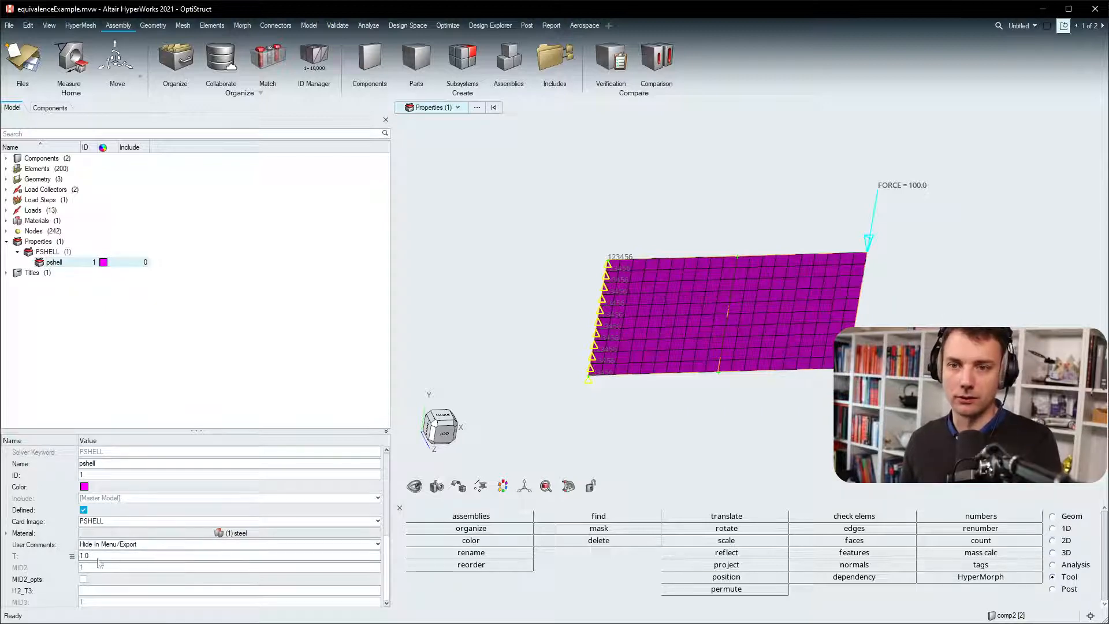
ctrl+drag(504, 289, 909, 227)
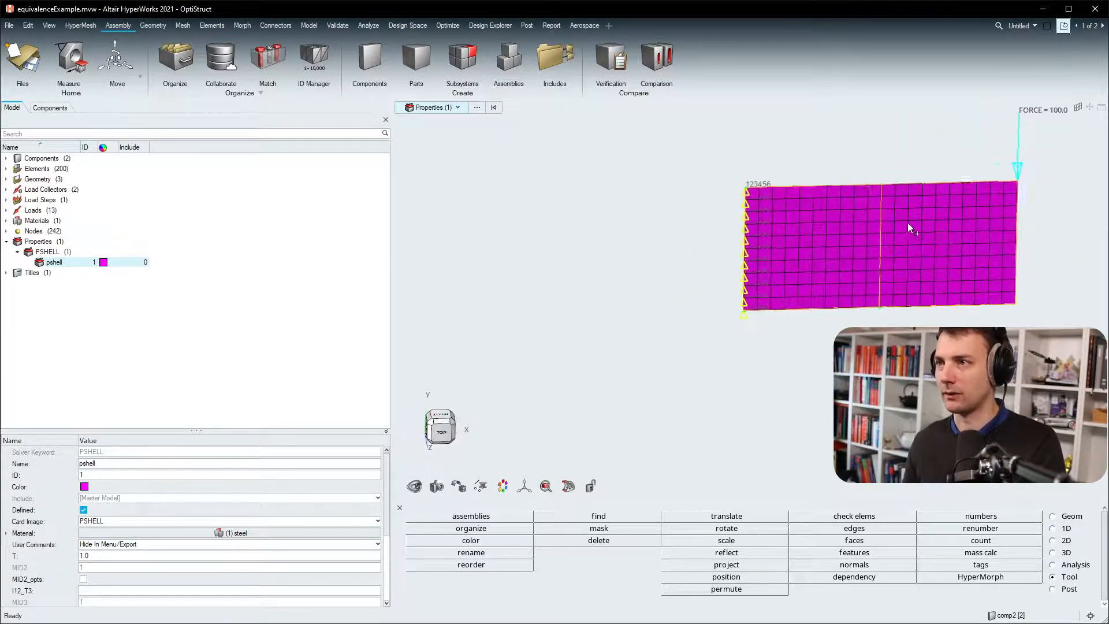
ctrl+right_drag(866, 243, 697, 333)
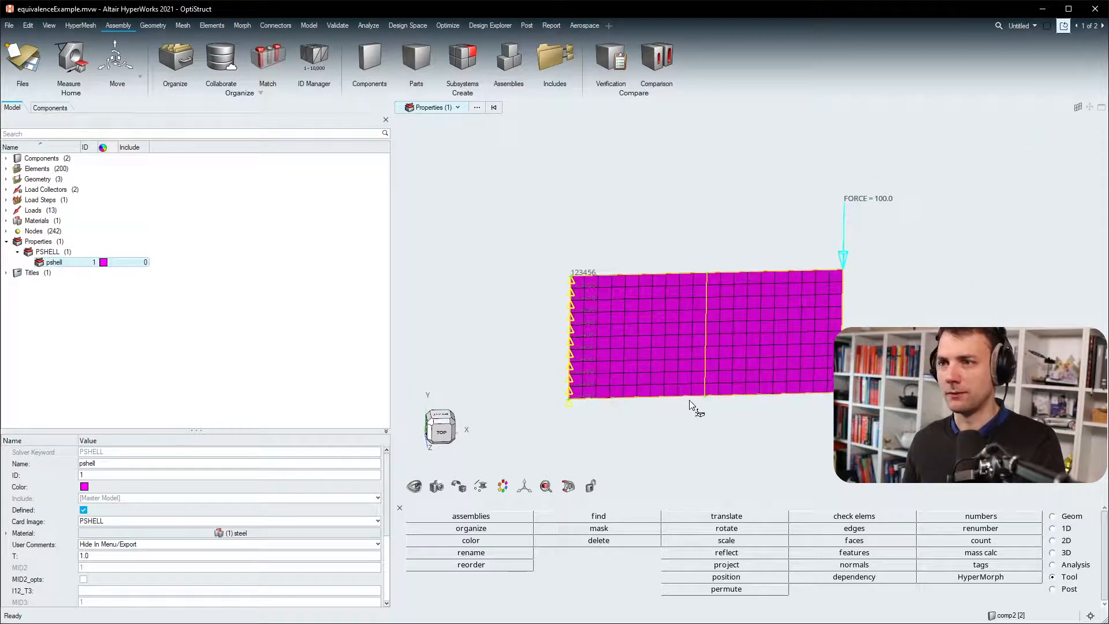
key(Escape)
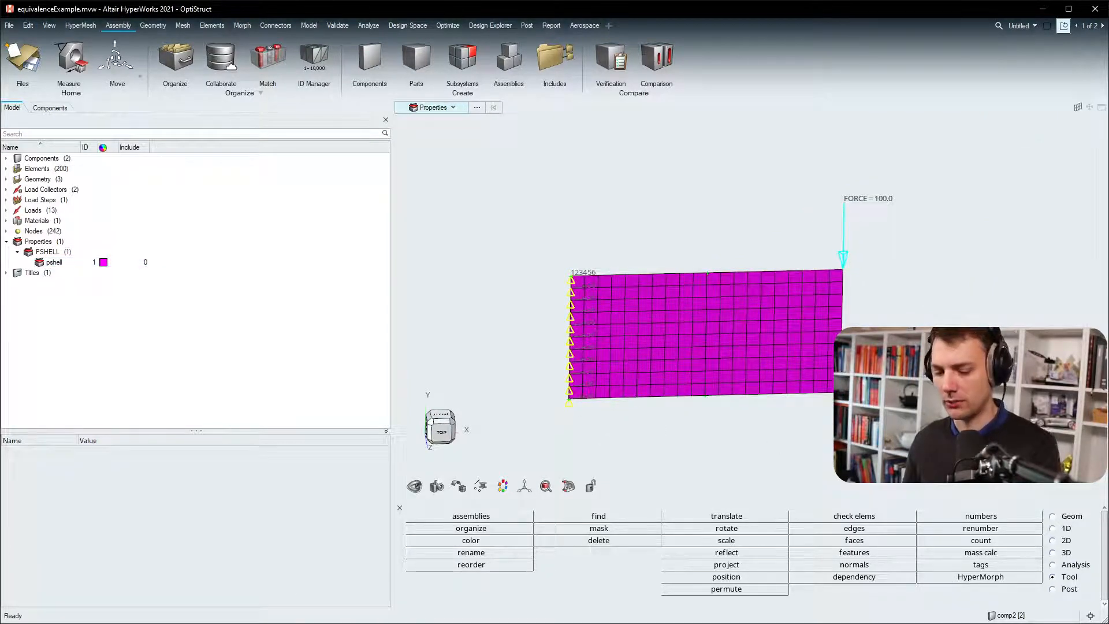
- Measure the plate's length between the corner nodes at the two ends of its upper edge
key(F4)
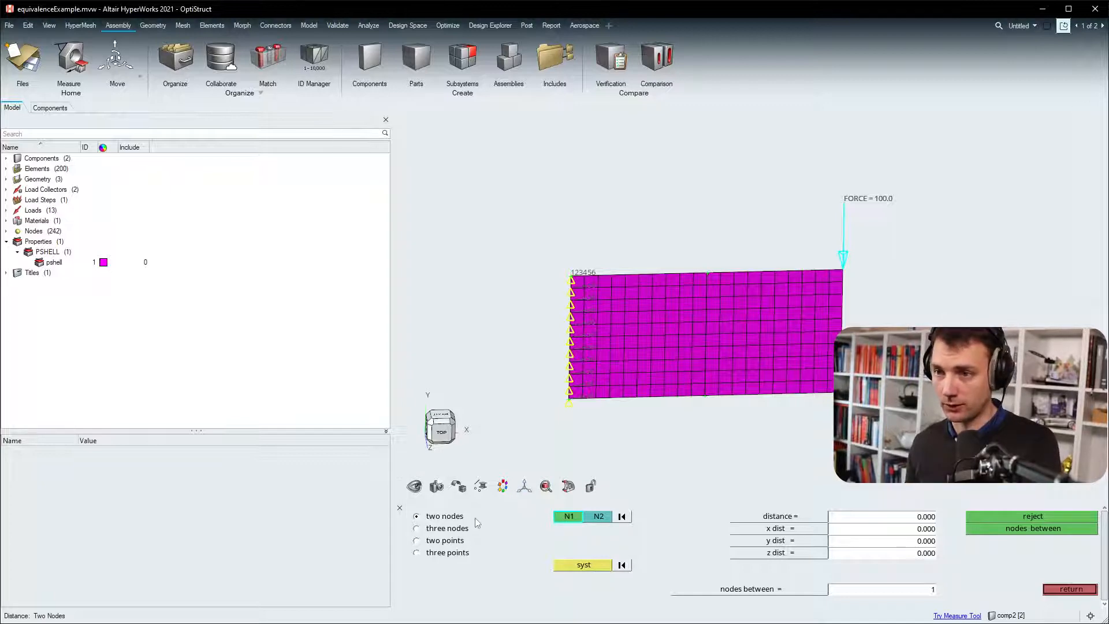
click(586, 276)
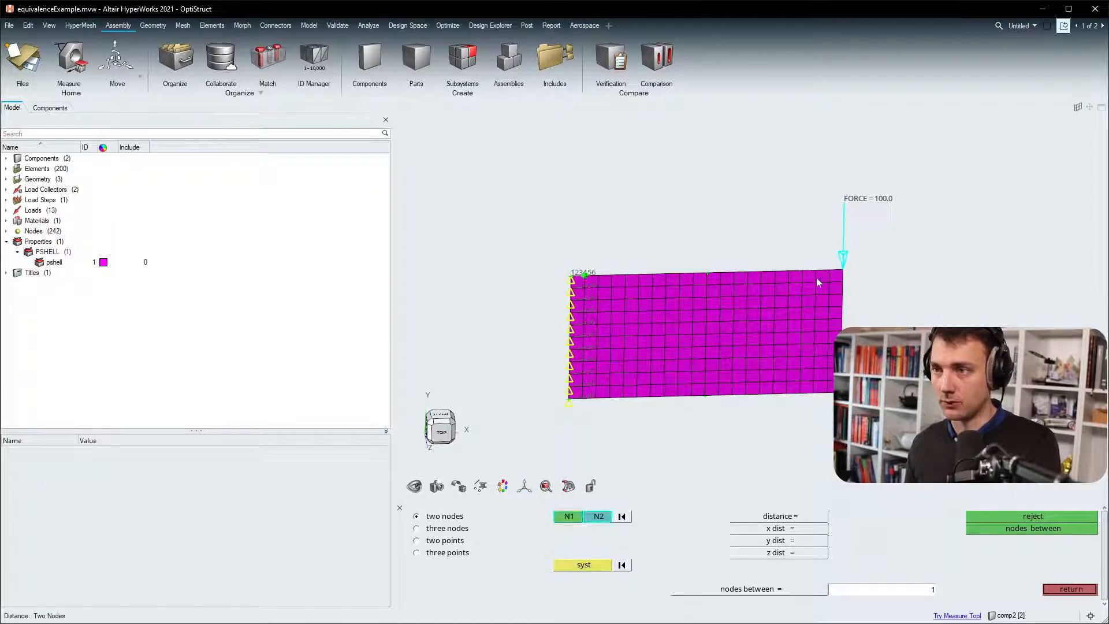
click(842, 269)
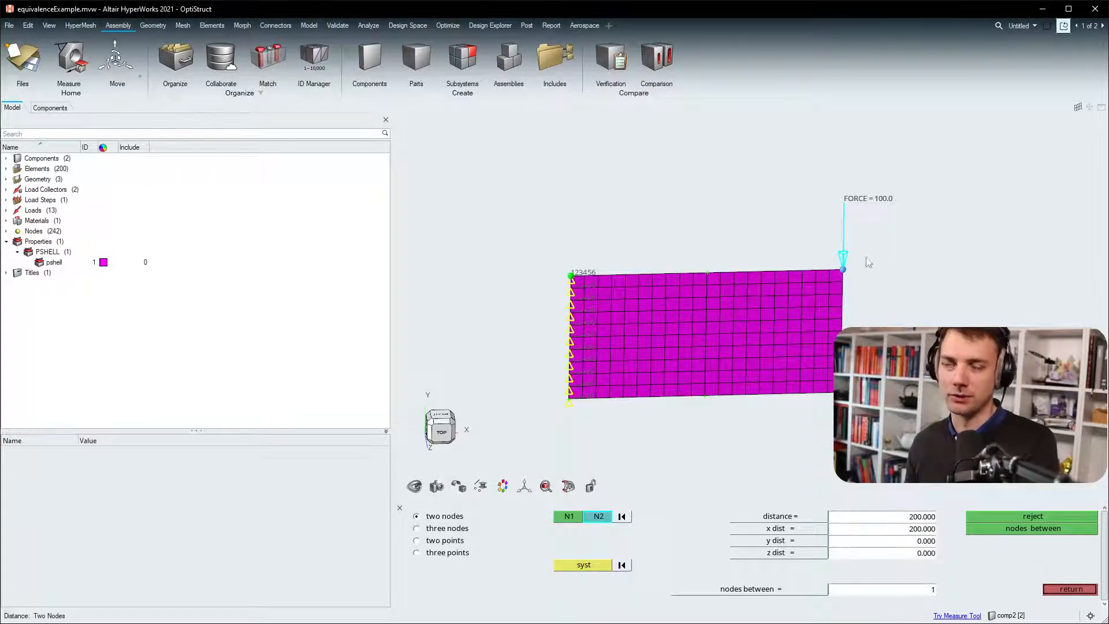
click(1081, 590)
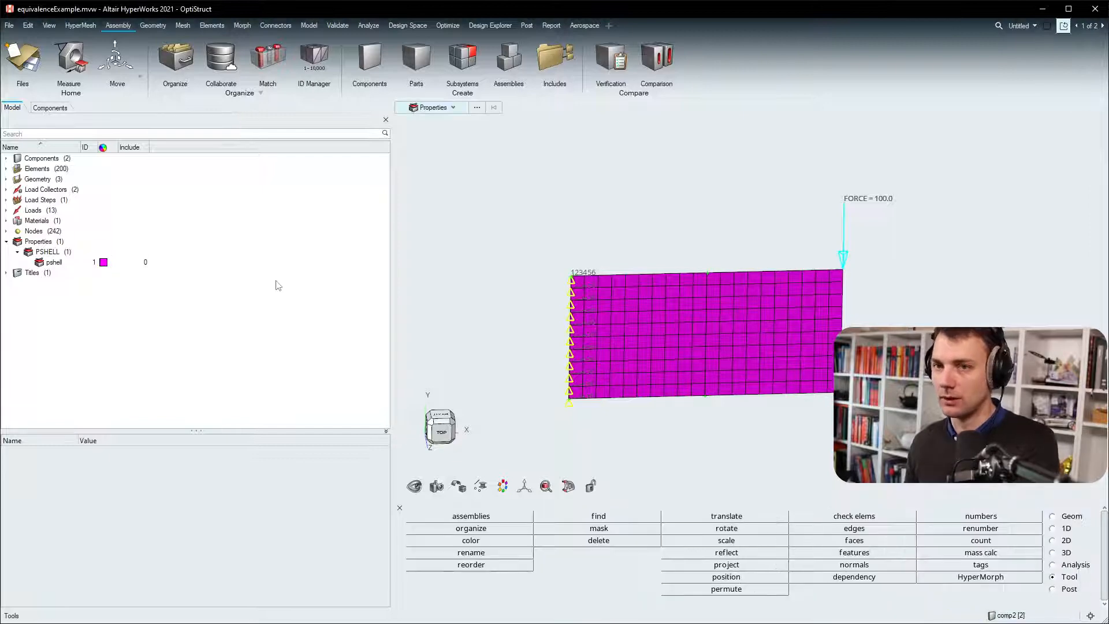
- Expand the model's components and check the property and material assigned to comp1
click(32, 159)
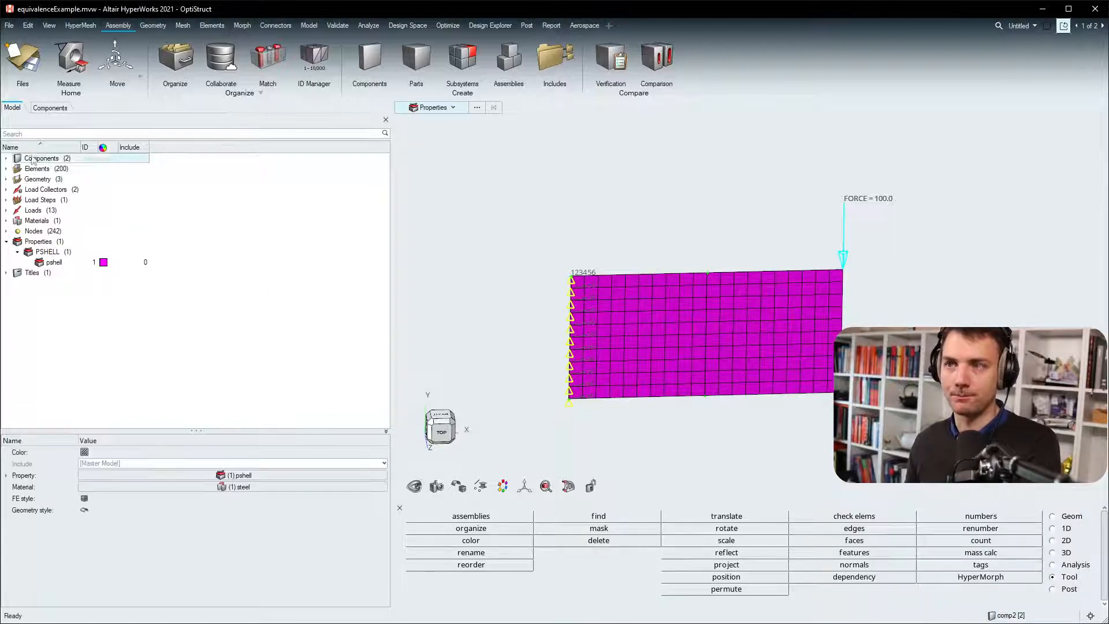
click(6, 158)
click(44, 168)
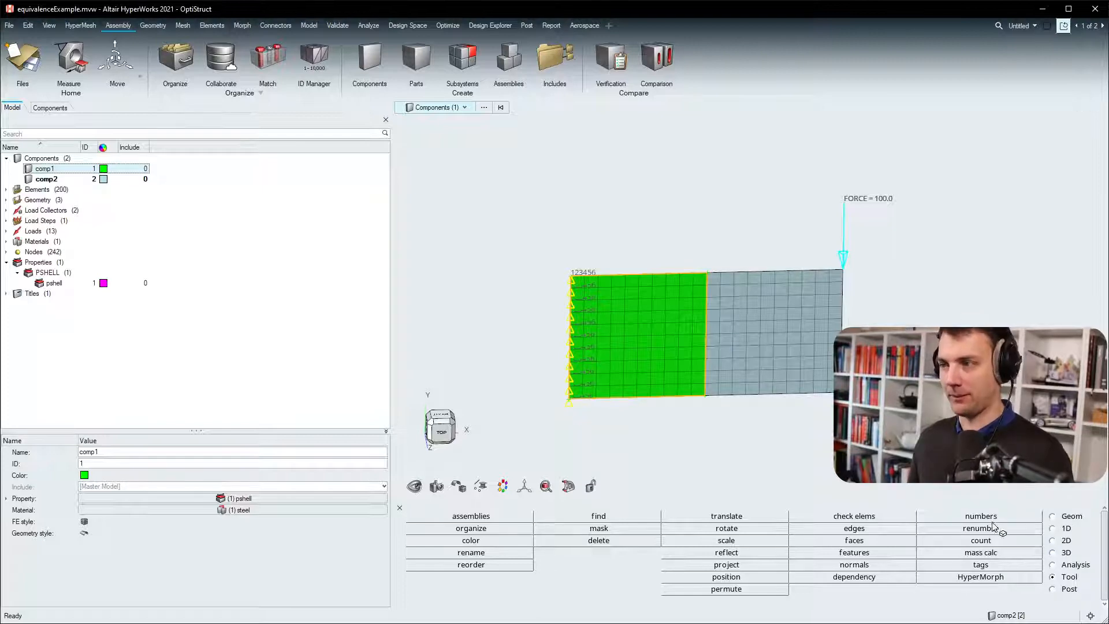
- View the displacement contour of loadstep1 on the results page and return to the model page
click(1103, 25)
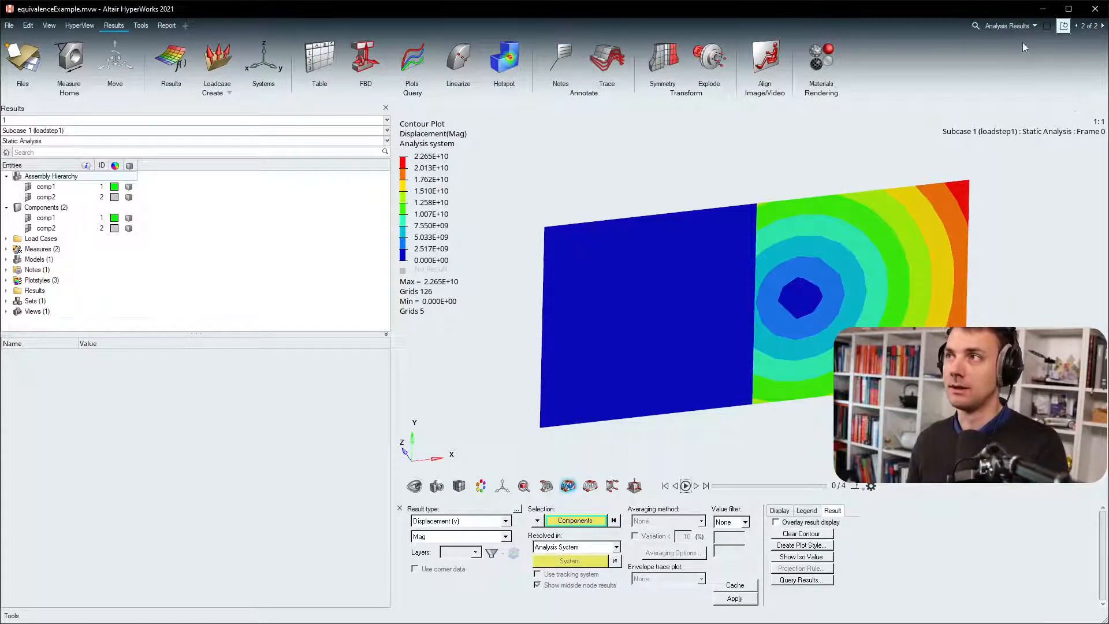
click(1075, 26)
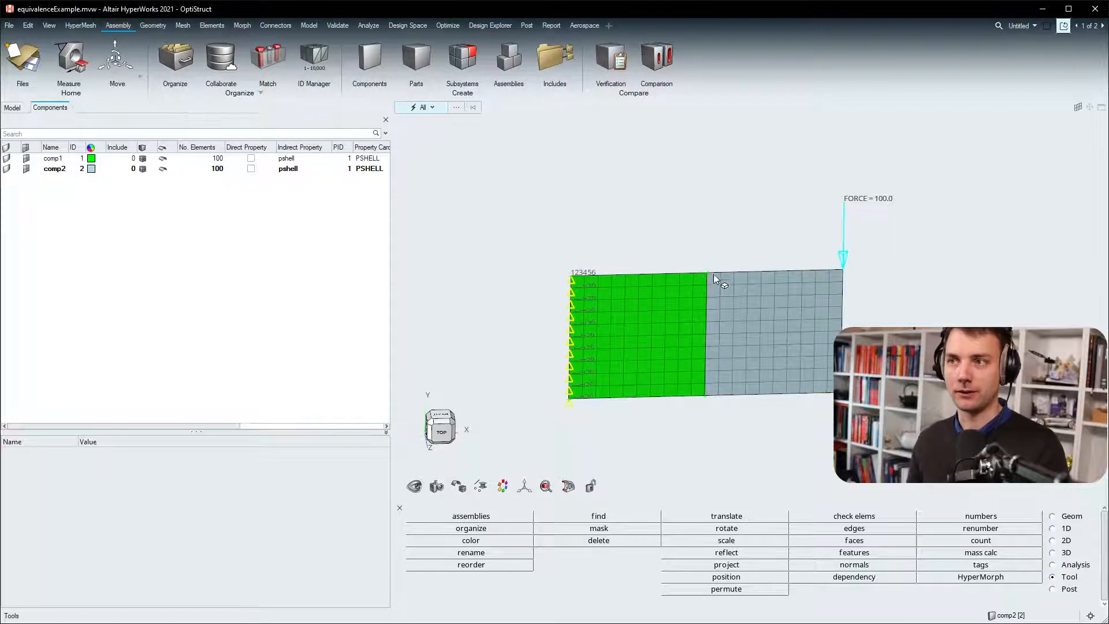
- Examine the shared edge between comp1 and comp2 up close, from the upper corner and along the mesh boundary
click(710, 273)
scroll(705, 272, up, 8)
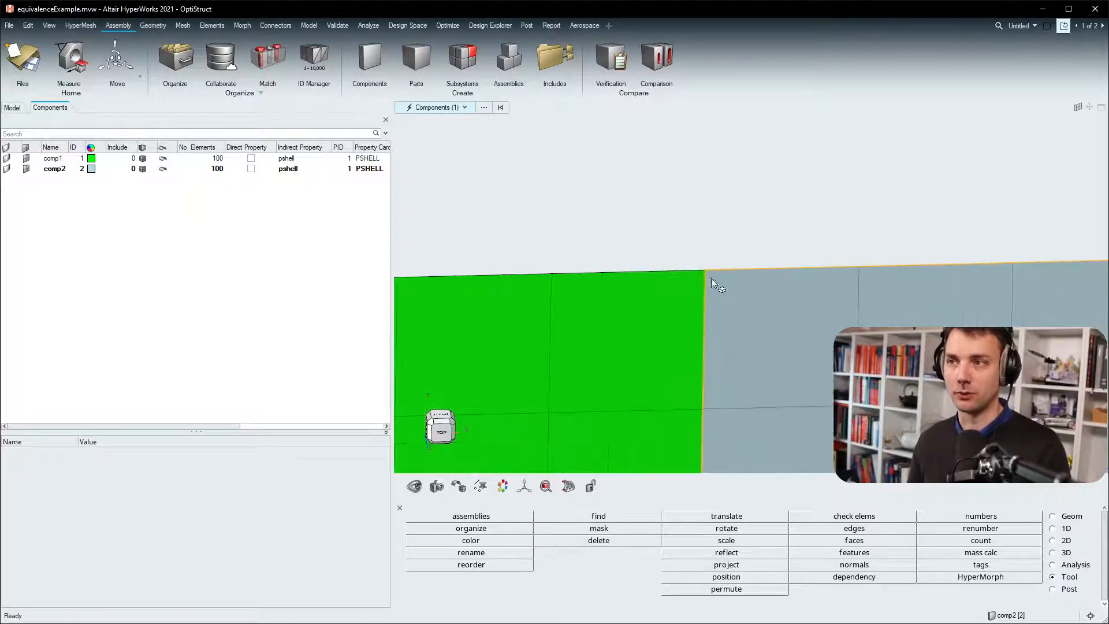
scroll(701, 379, down, 4)
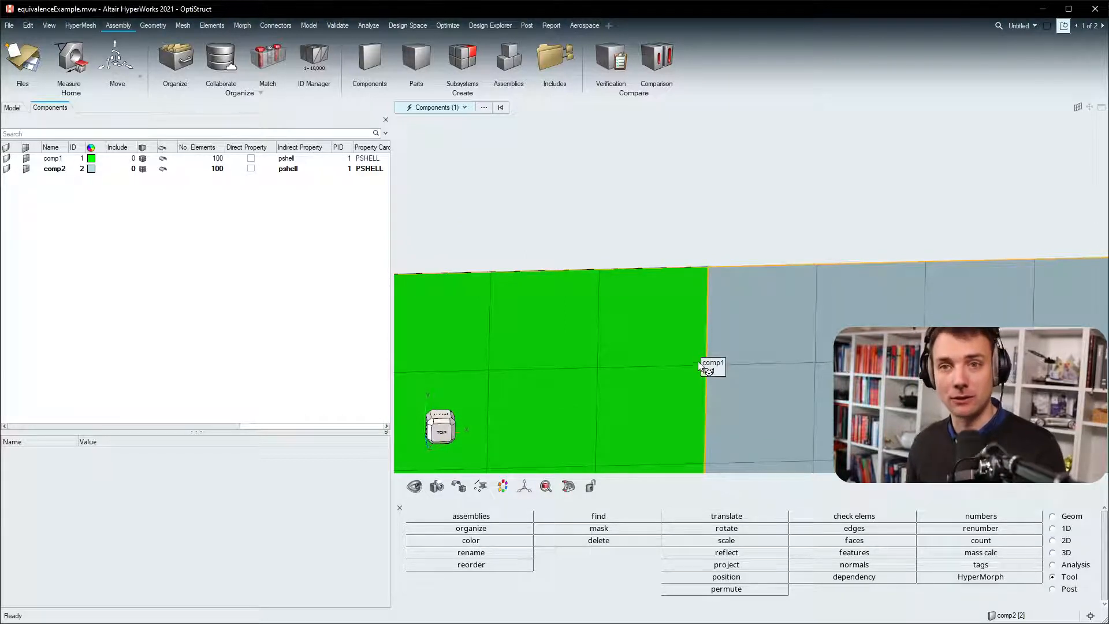
scroll(702, 363, down, 2)
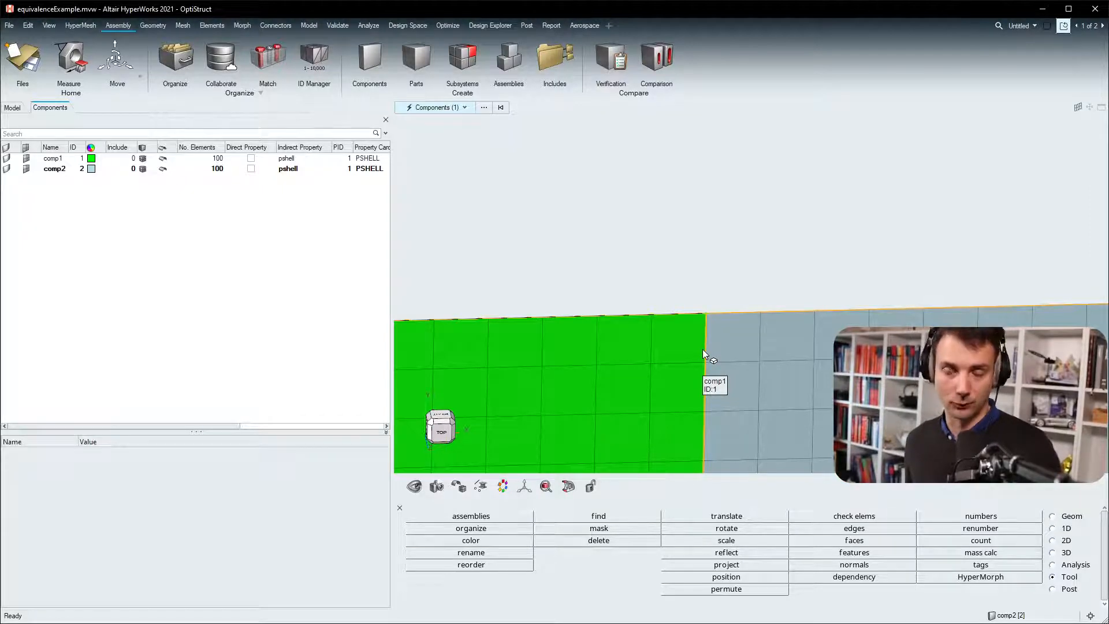
scroll(758, 276, down, 1)
scroll(745, 271, down, 3)
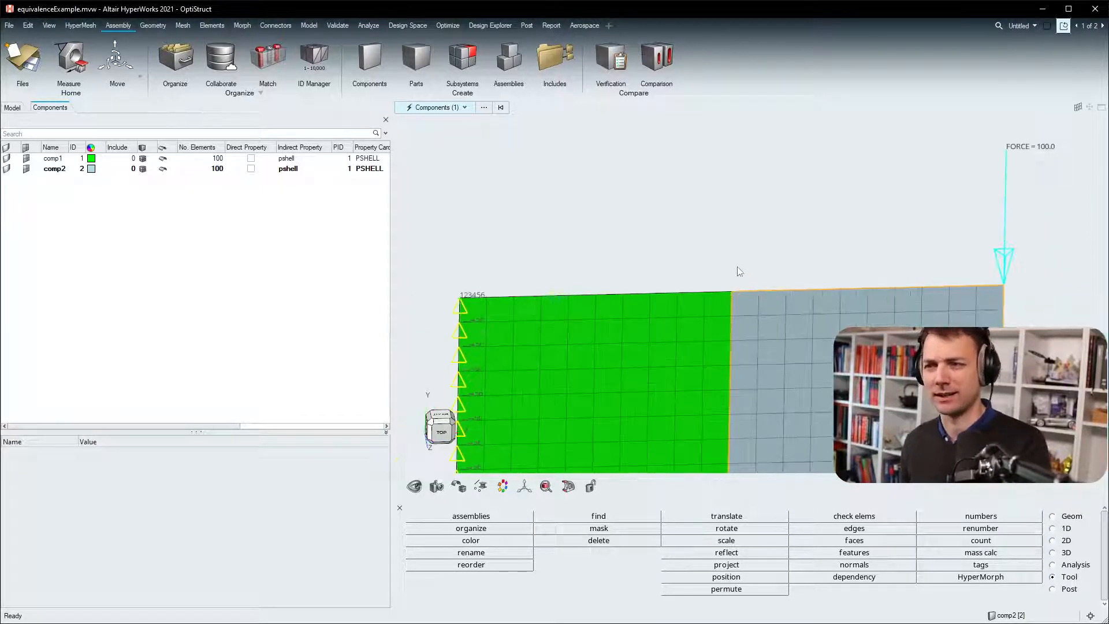
click(768, 444)
middle_drag(768, 445, 780, 425)
scroll(727, 332, up, 5)
middle_drag(744, 310, 762, 287)
scroll(768, 300, down, 3)
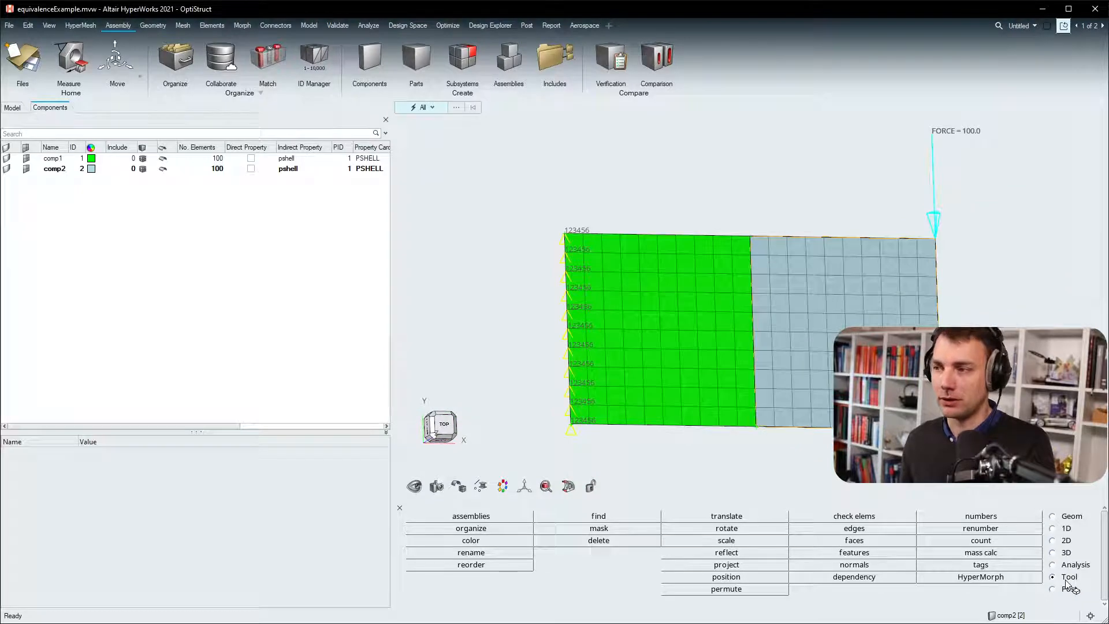
- Preview node equivalence between comp1 and comp2 in the Edges tool with a tolerance of 0.010, then leave the tool
click(874, 528)
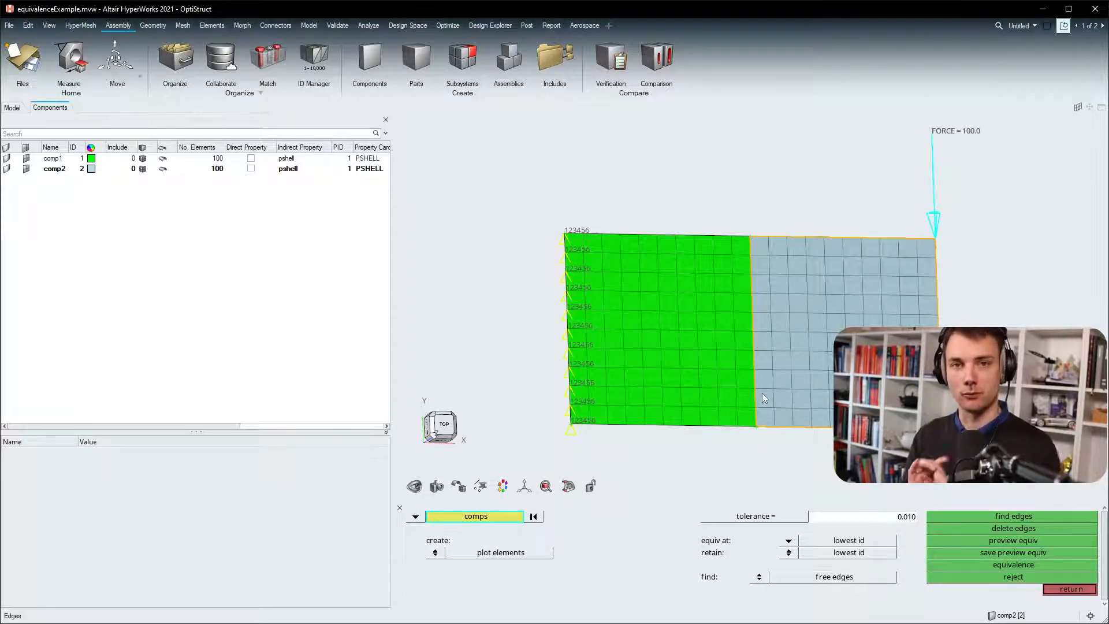
click(658, 294)
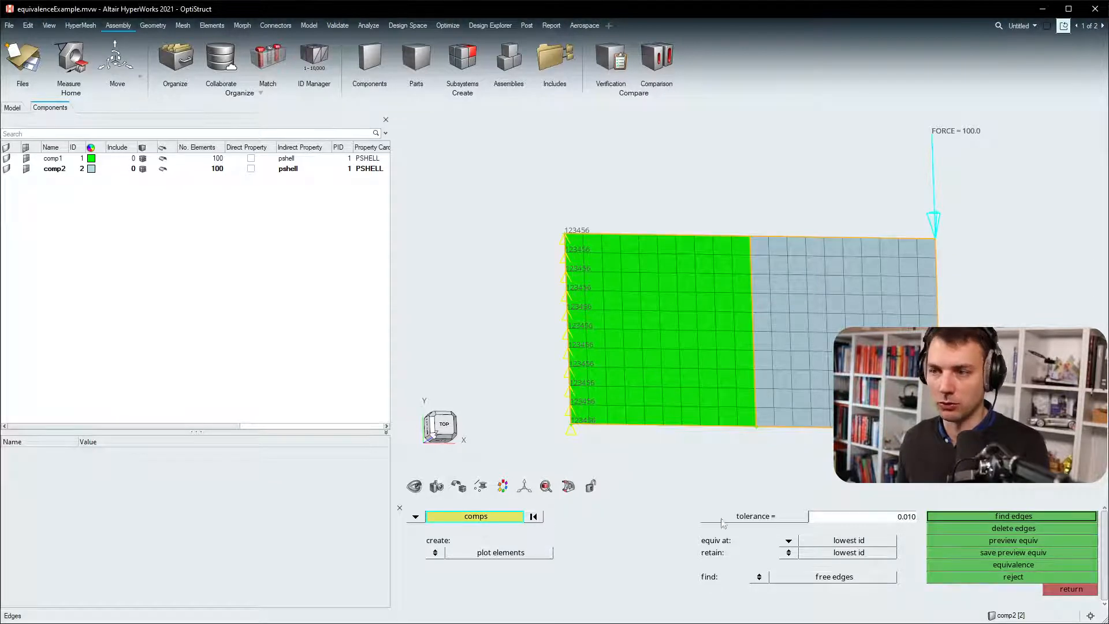
click(1006, 539)
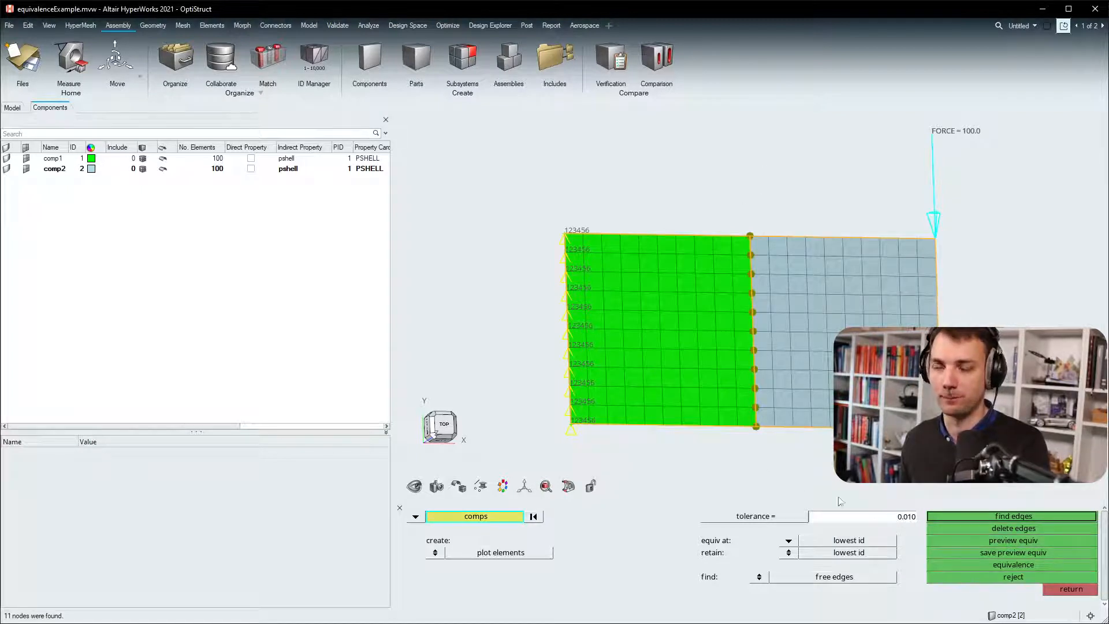
key(Escape)
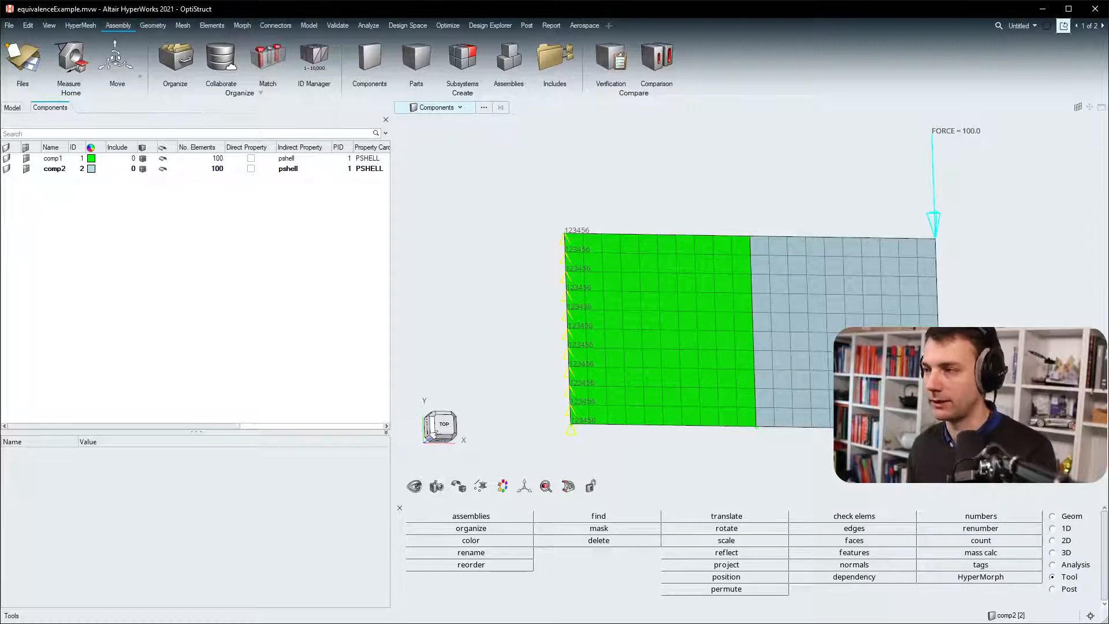
- Translate component comp2 by 0.1 in the positive x-axis direction and check the gap to comp1
click(726, 516)
click(415, 515)
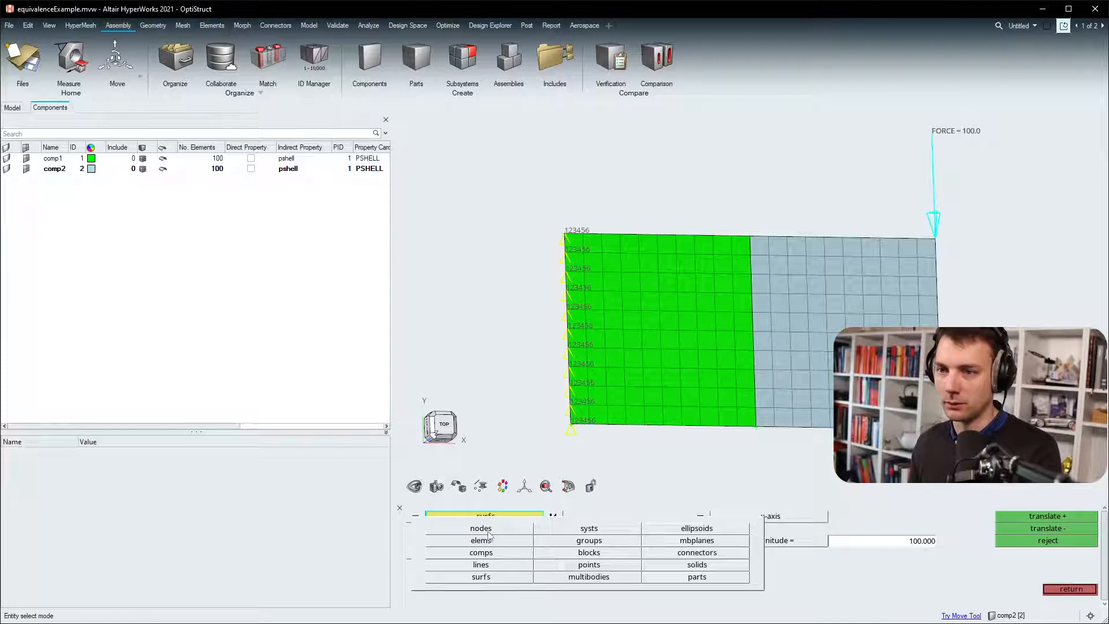
click(481, 552)
click(780, 356)
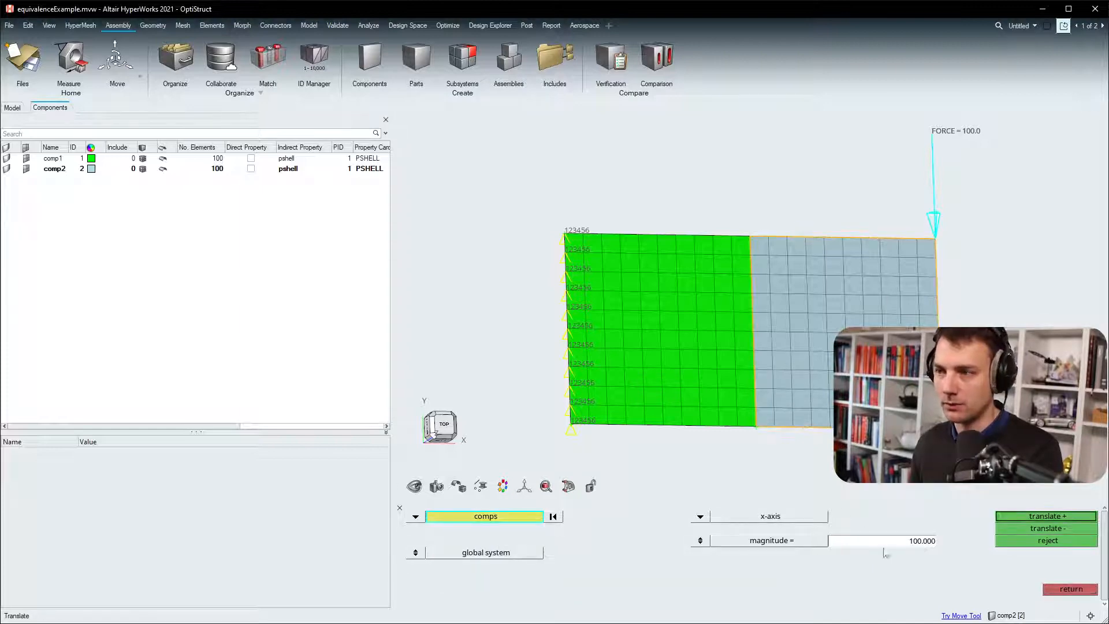
click(901, 547)
text(0.)
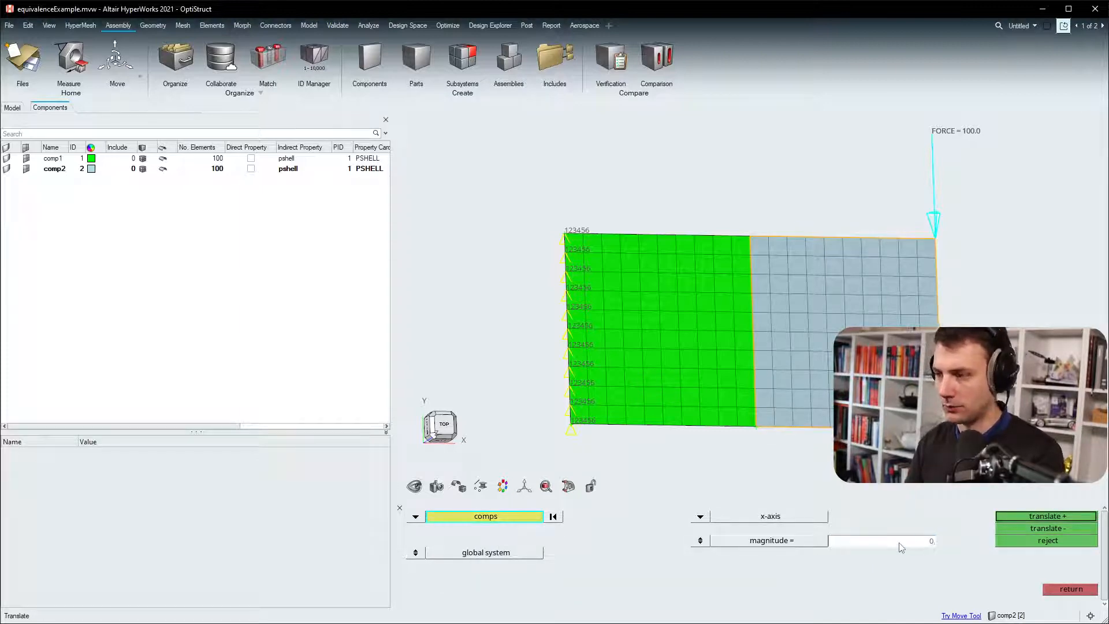
text(100)
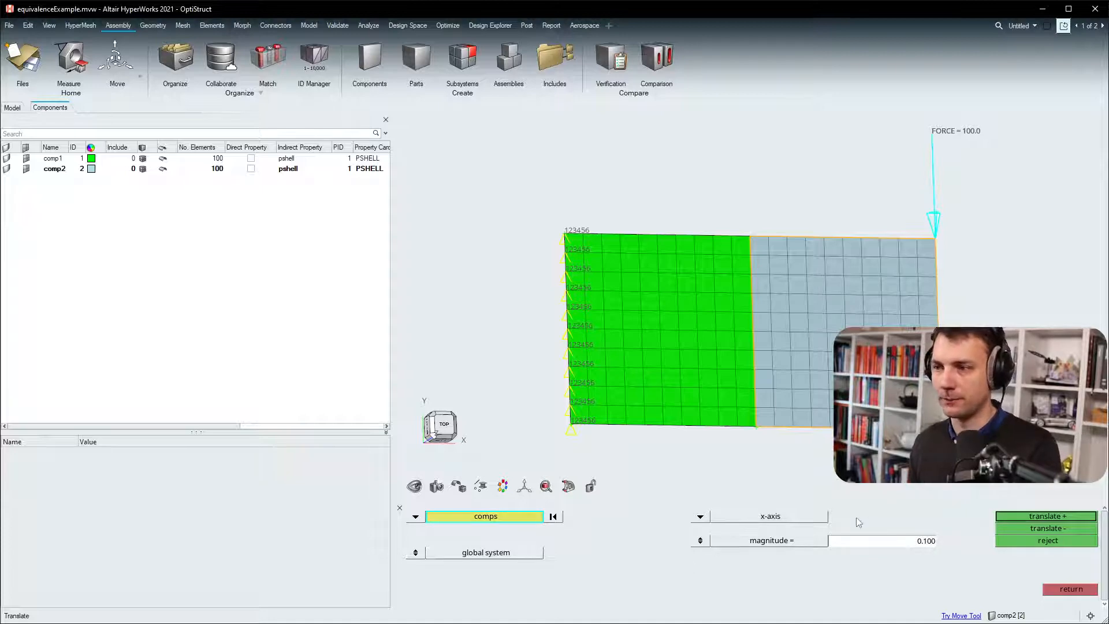
click(1034, 517)
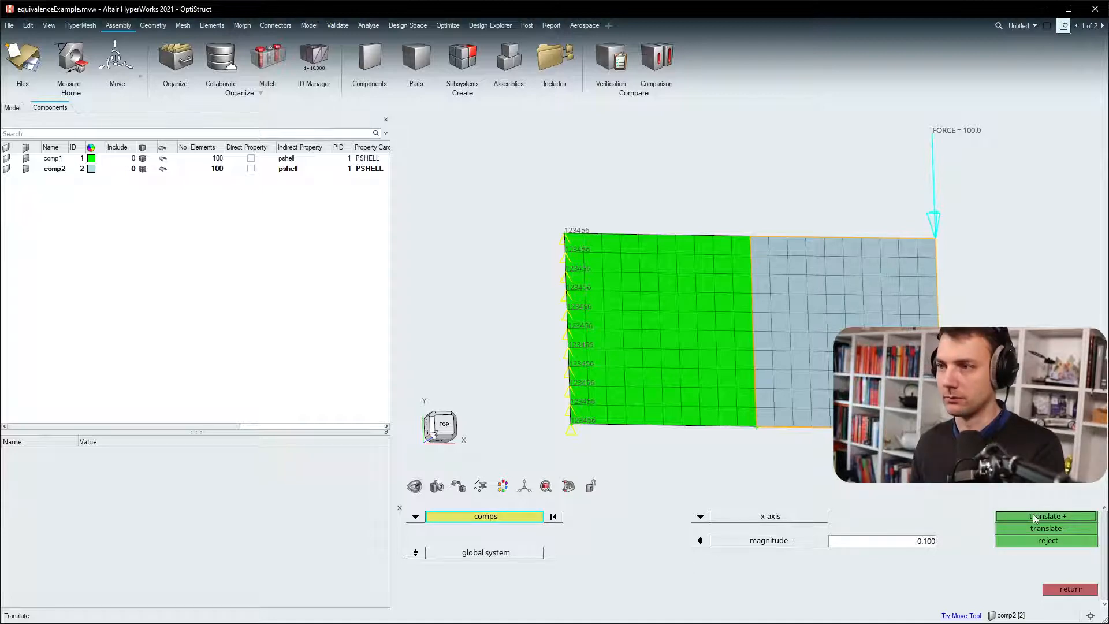
scroll(771, 426, up, 8)
scroll(750, 451, up, 5)
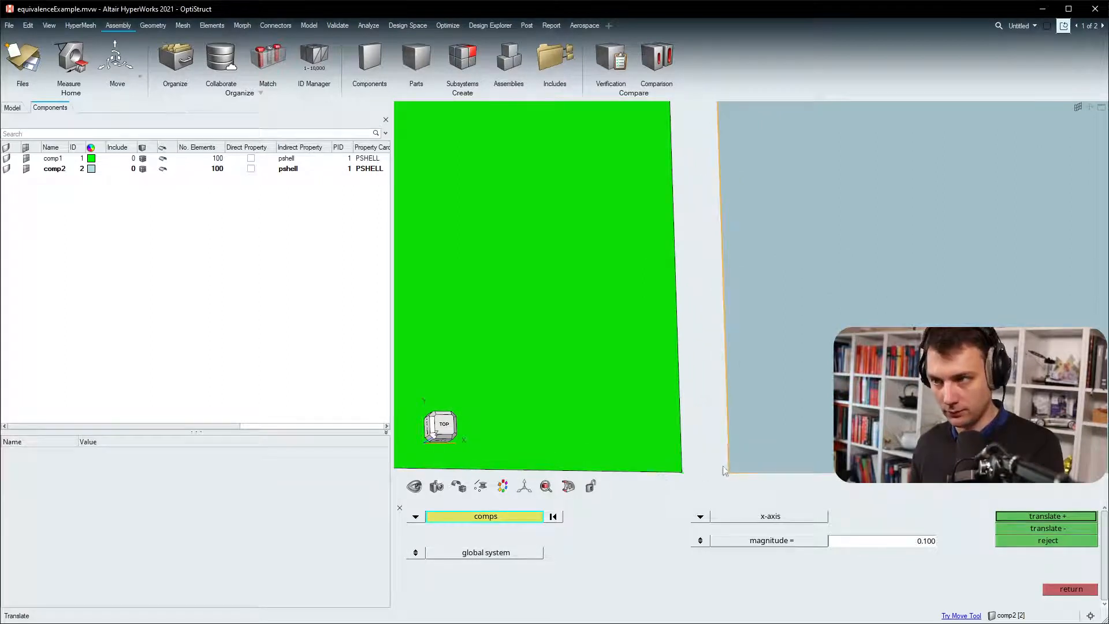
scroll(723, 471, down, 2)
click(1081, 590)
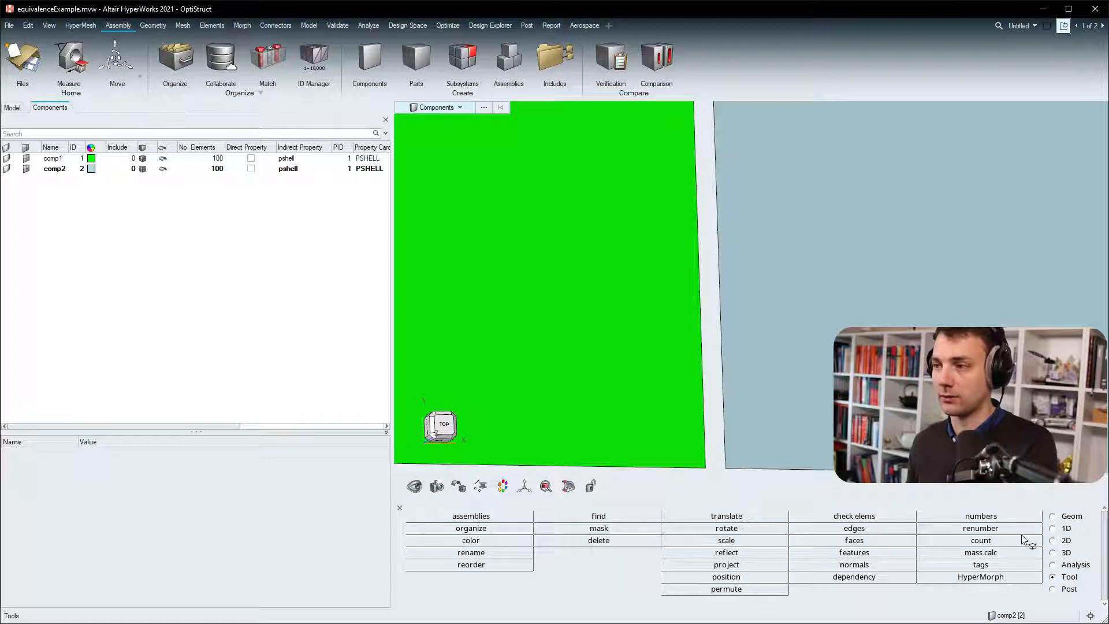
- With comp2 shifted, preview node equivalence for both components at 0.010 tolerance and inspect the gap between them
click(854, 529)
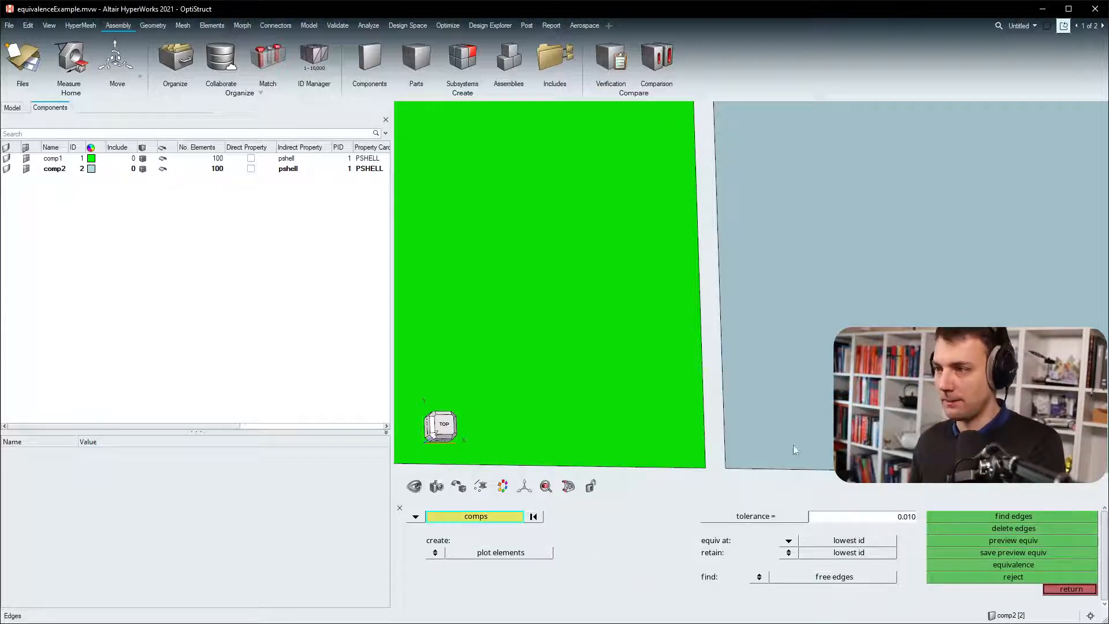
scroll(790, 444, up, 3)
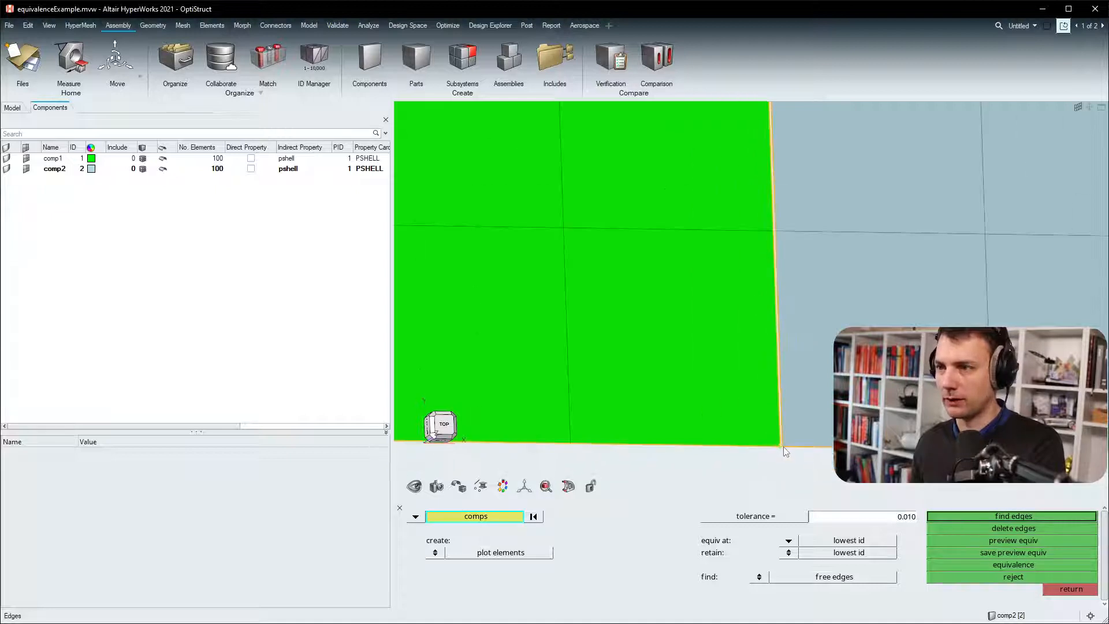
click(1012, 541)
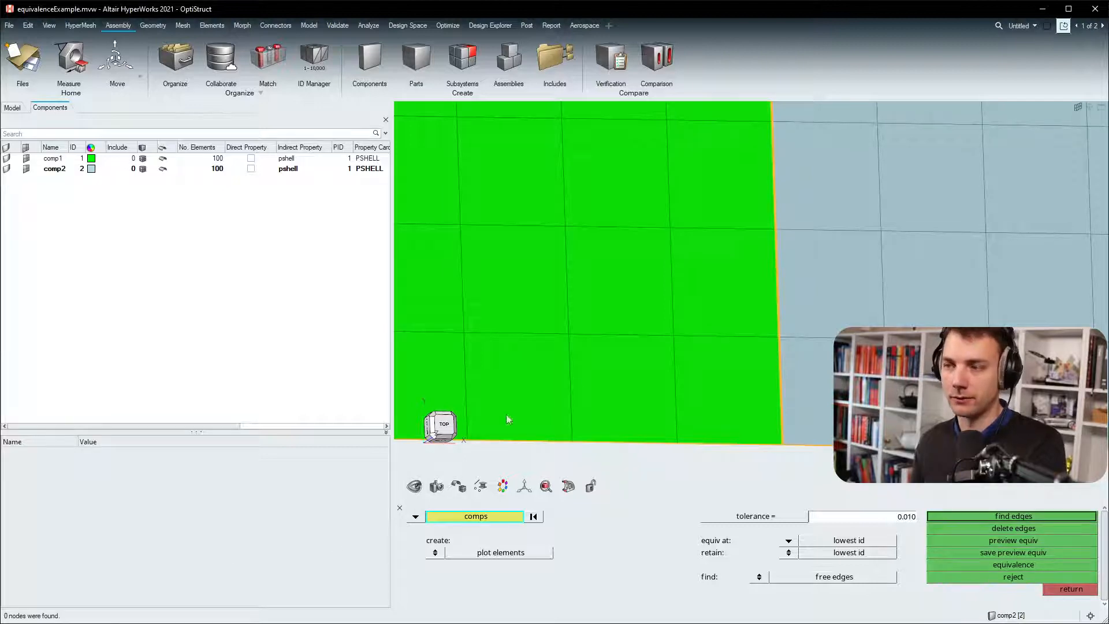
scroll(577, 410, down, 3)
scroll(743, 453, up, 8)
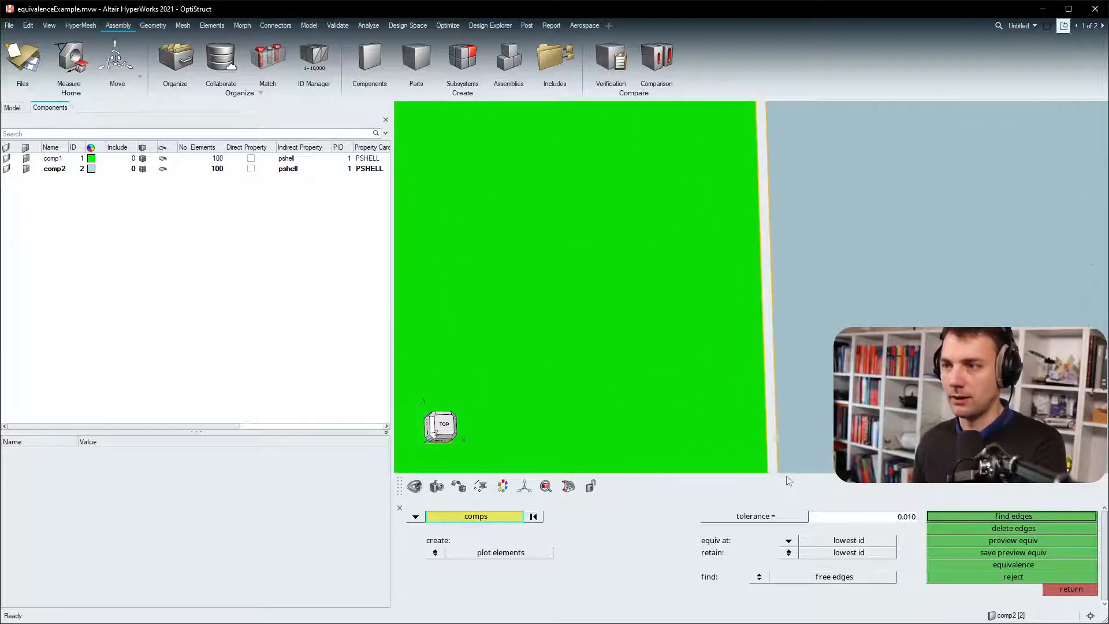
- Set the equivalence tolerance to 0.110 and preview the matching nodes along the gap between comp1 and comp2
scroll(783, 471, up, 4)
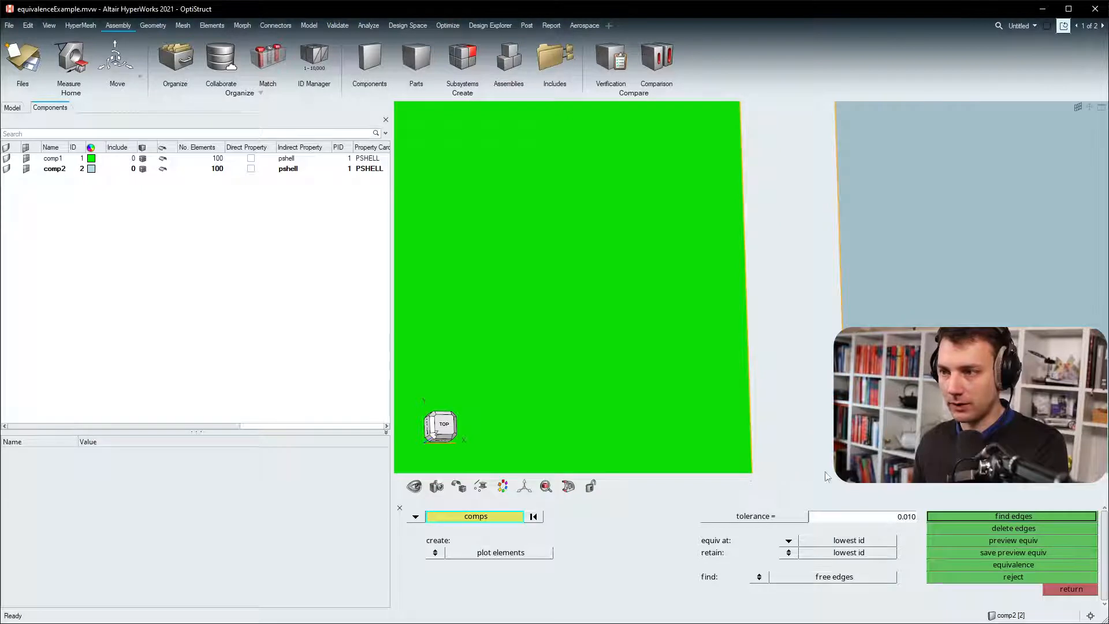
click(910, 517)
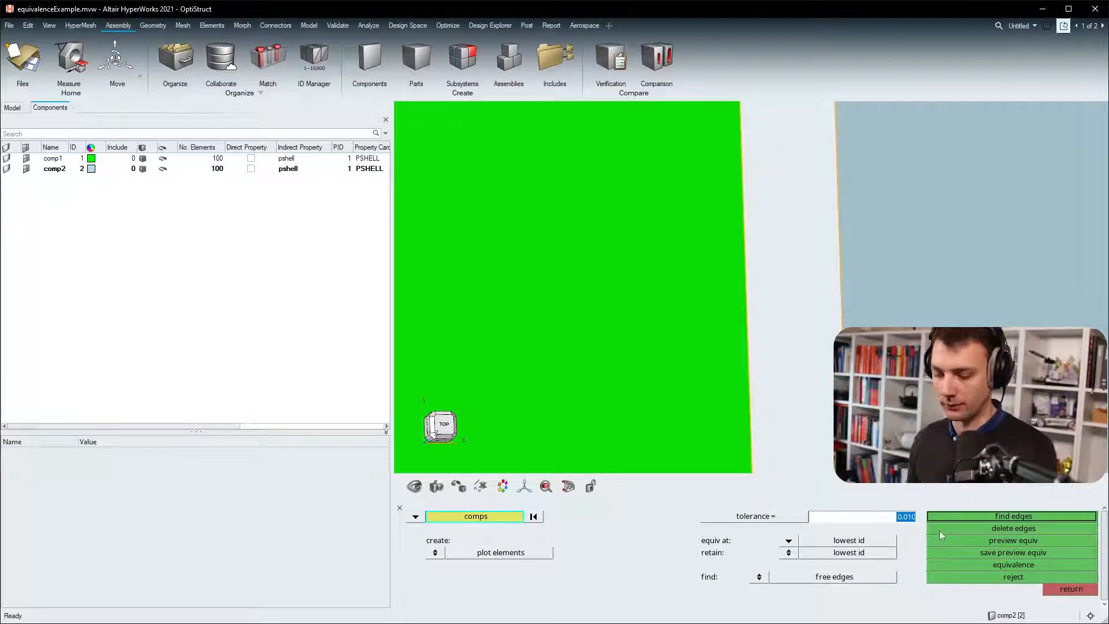
text(0.)
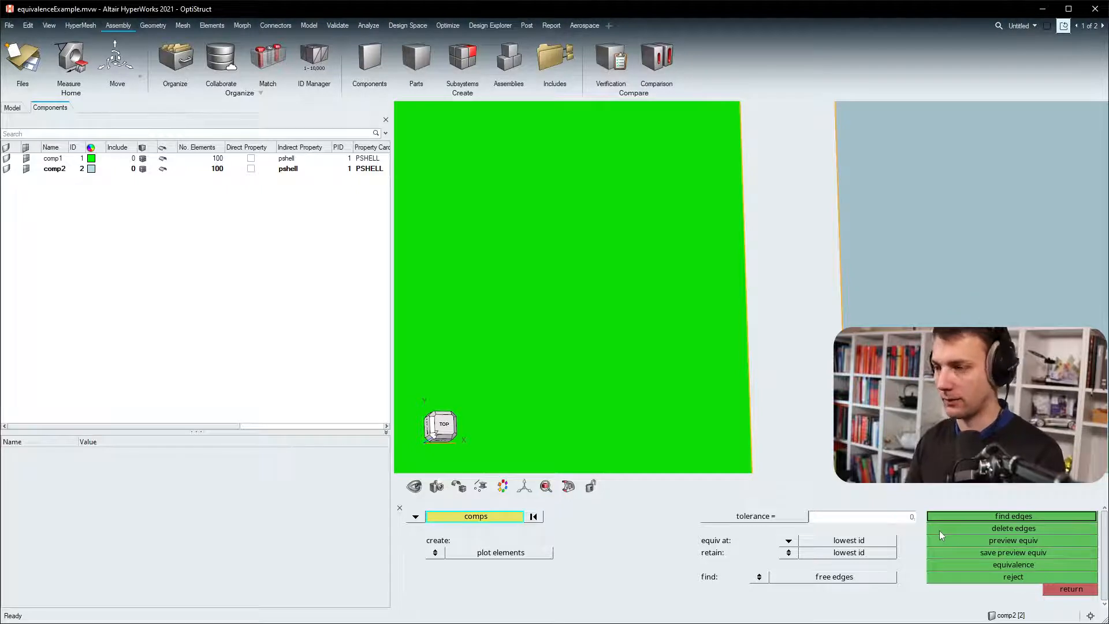
text(110)
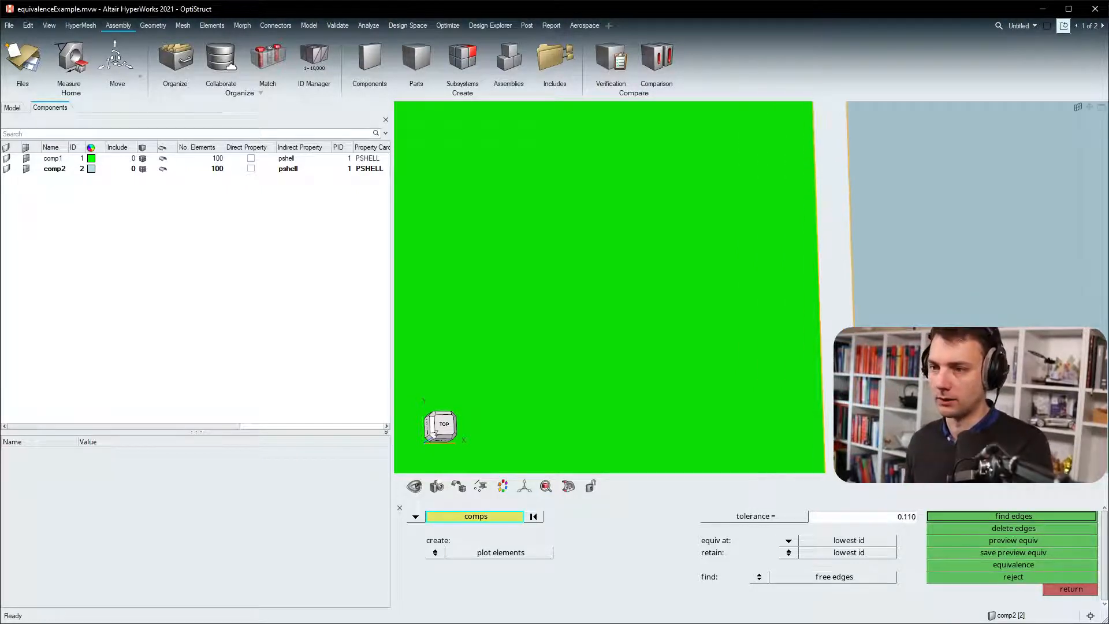
scroll(894, 322, down, 5)
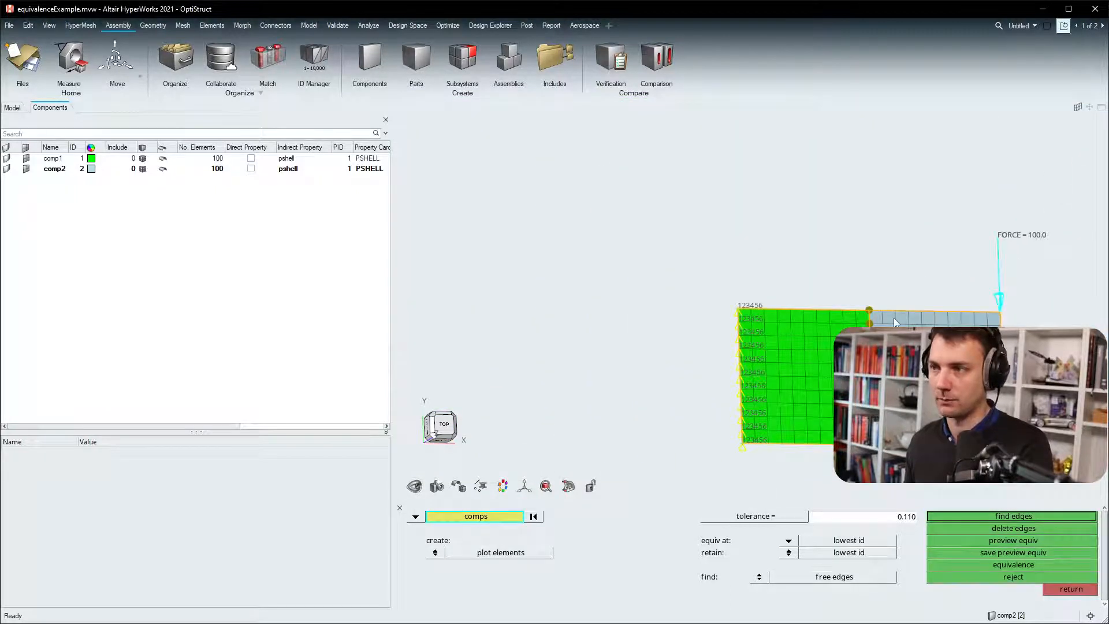
ctrl+drag(894, 321, 699, 384)
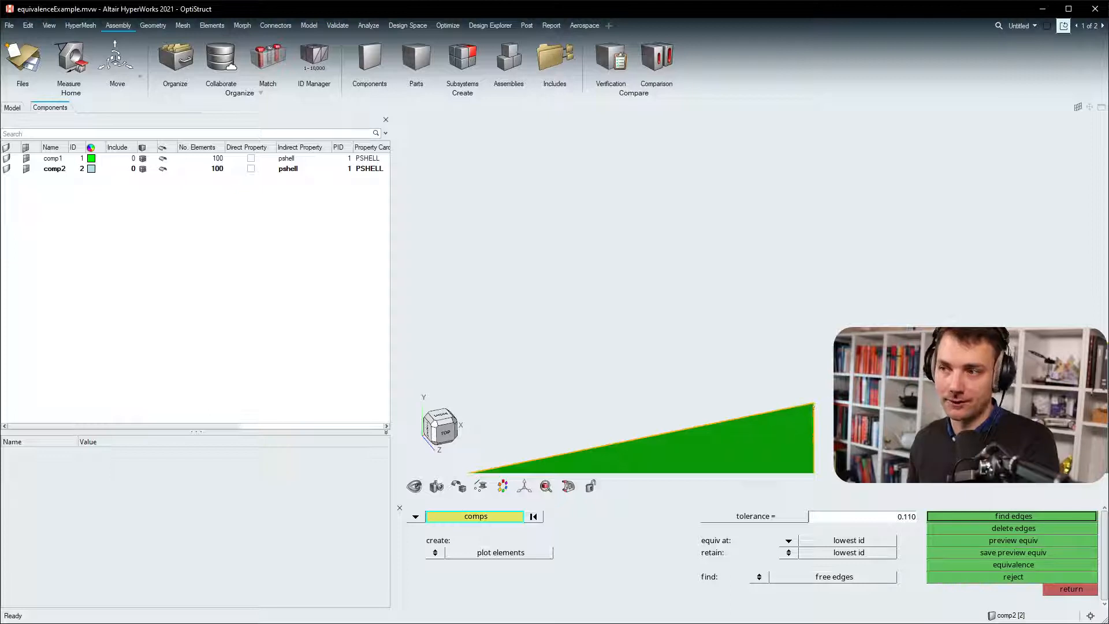
- Equivalence the comp1 and comp2 nodes at 0.110 tolerance, inspect the joined edge, then reject the result and leave the Edges tool
click(1020, 562)
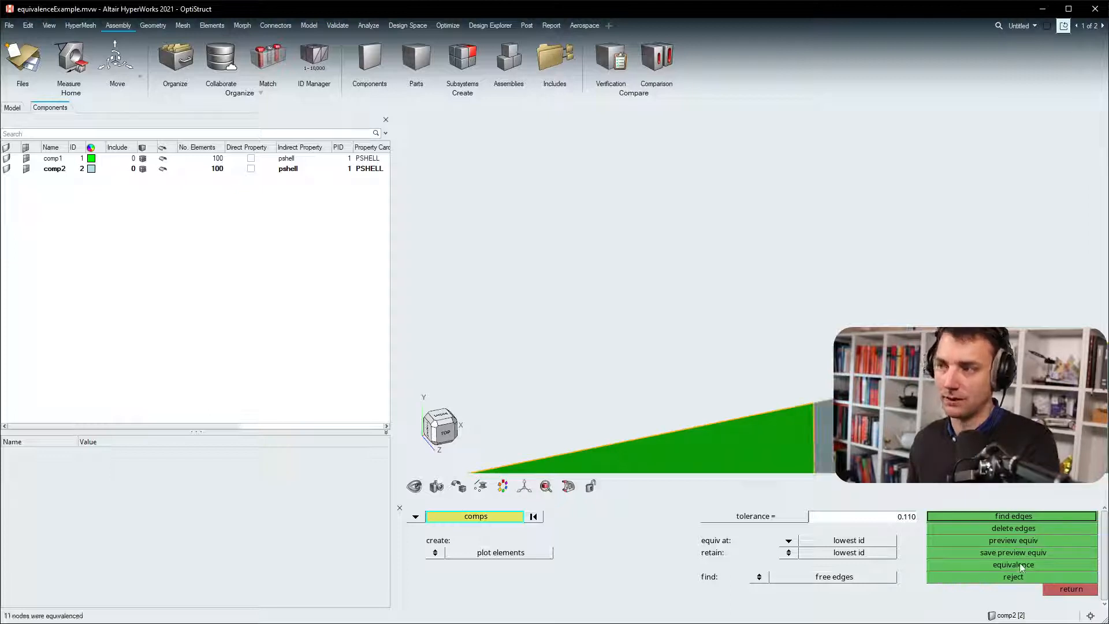
scroll(808, 399, up, 2)
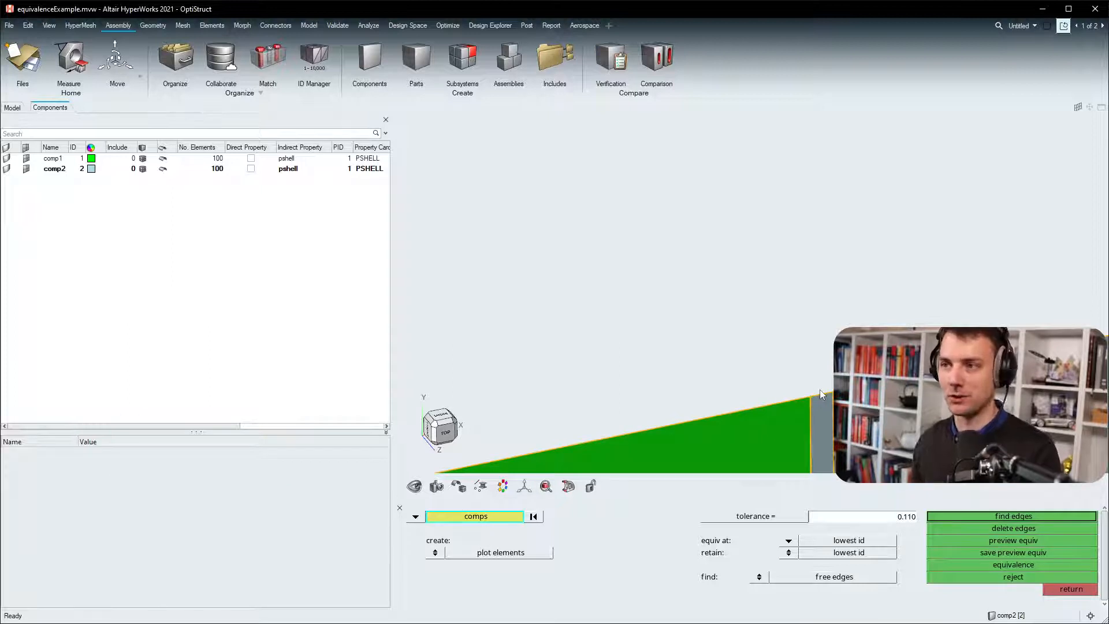
scroll(820, 389, up, 3)
scroll(820, 390, down, 1)
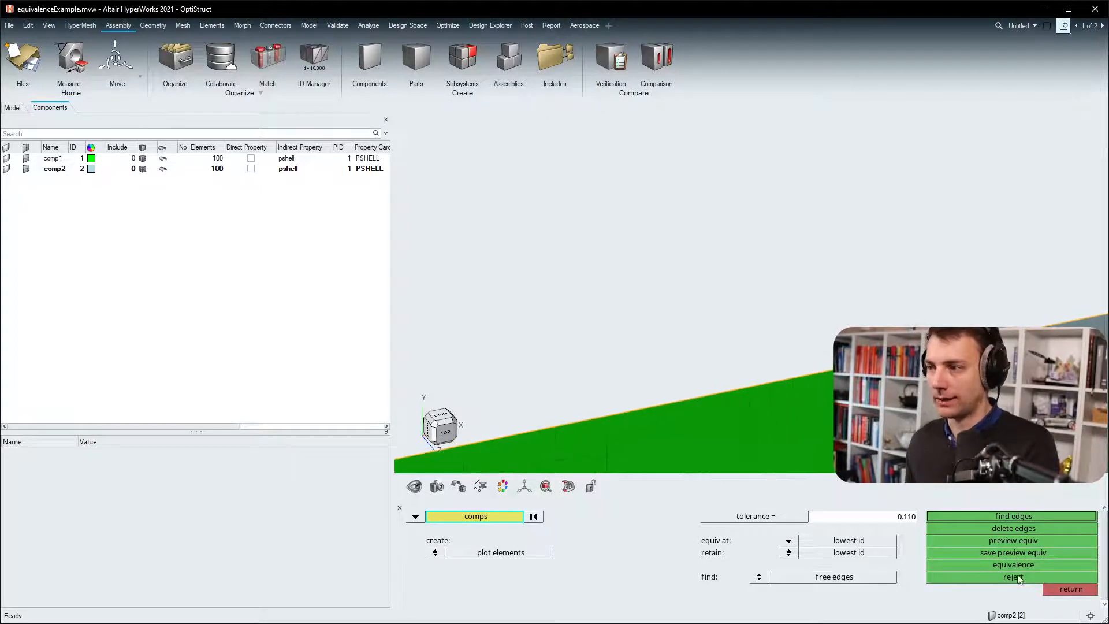
scroll(819, 398, up, 3)
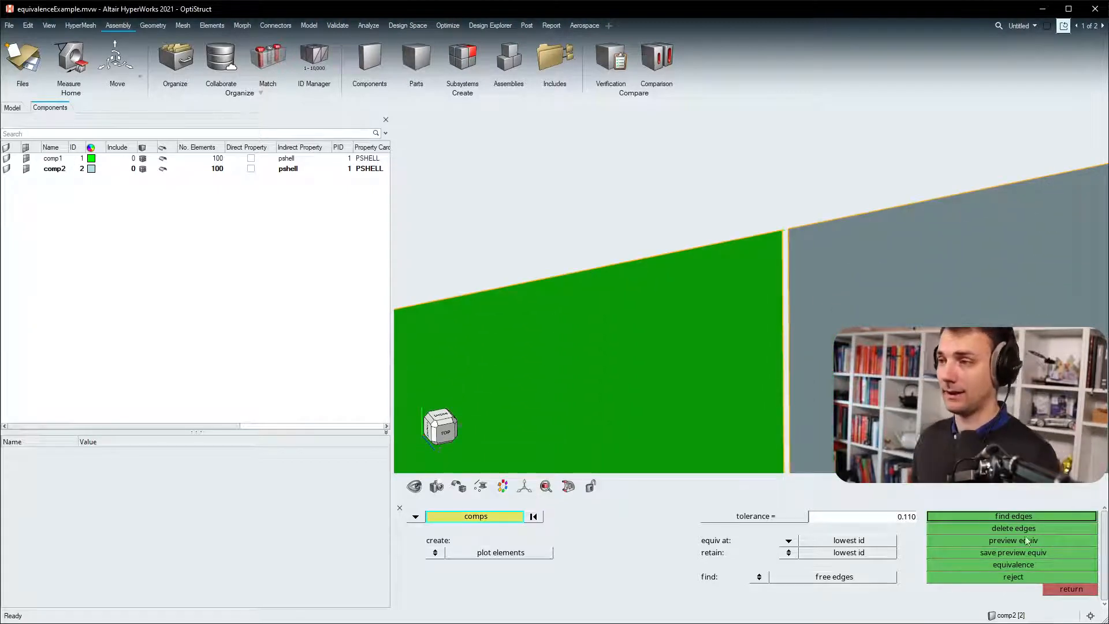
click(1073, 590)
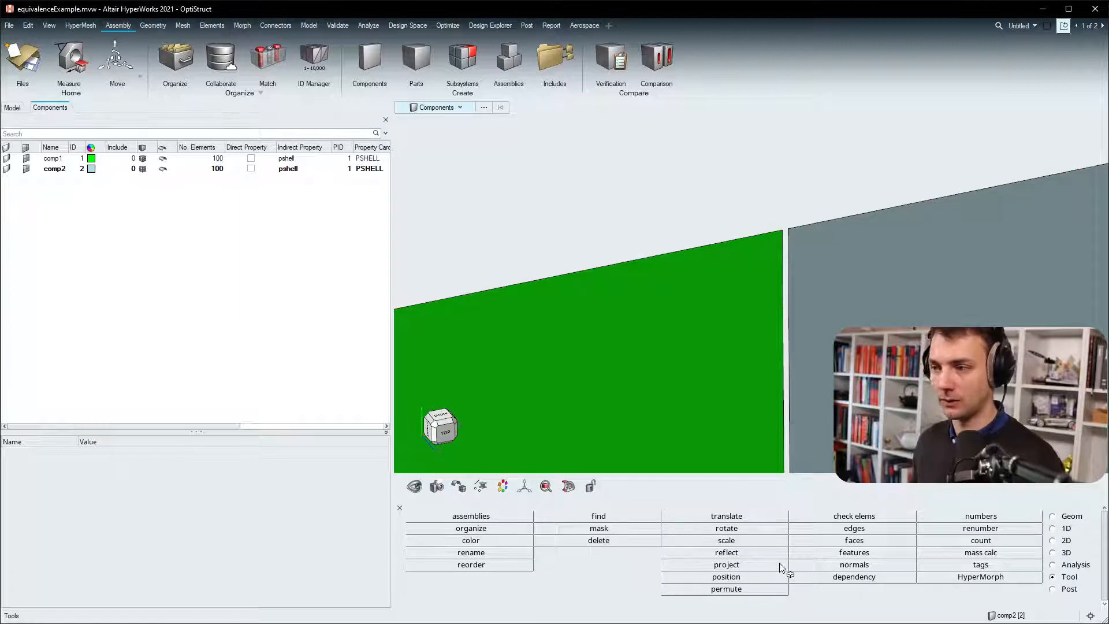
- Translate component comp2 by 0.1 in the negative x-axis direction, check its edge against comp1, and leave the Translate tool
click(726, 517)
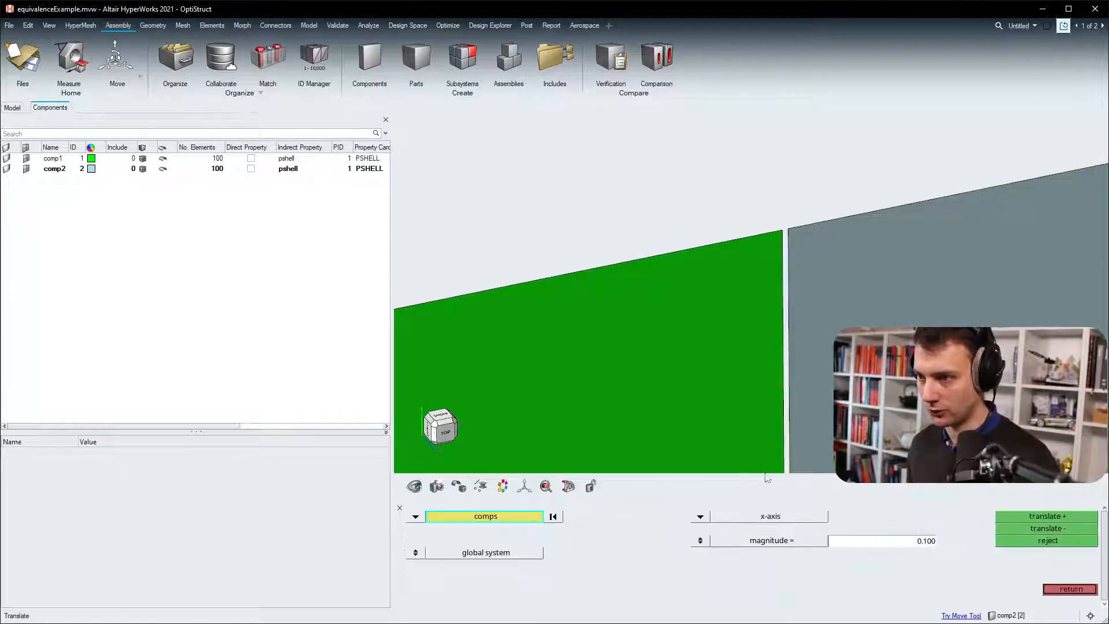
scroll(712, 435, down, 4)
right_drag(712, 393, 716, 225)
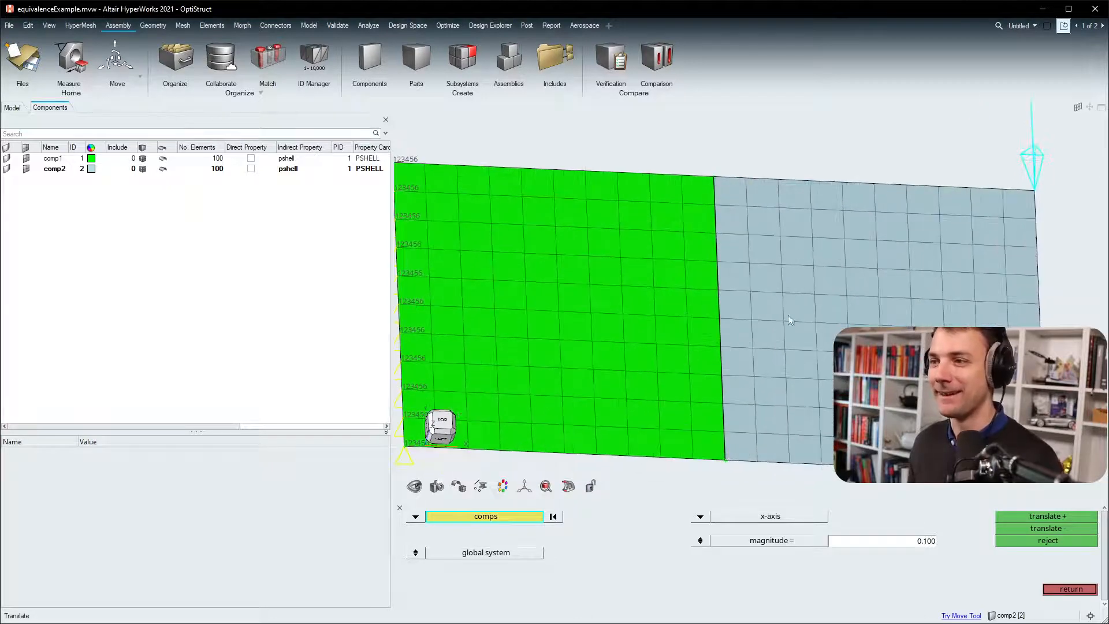
scroll(751, 324, down, 2)
click(792, 359)
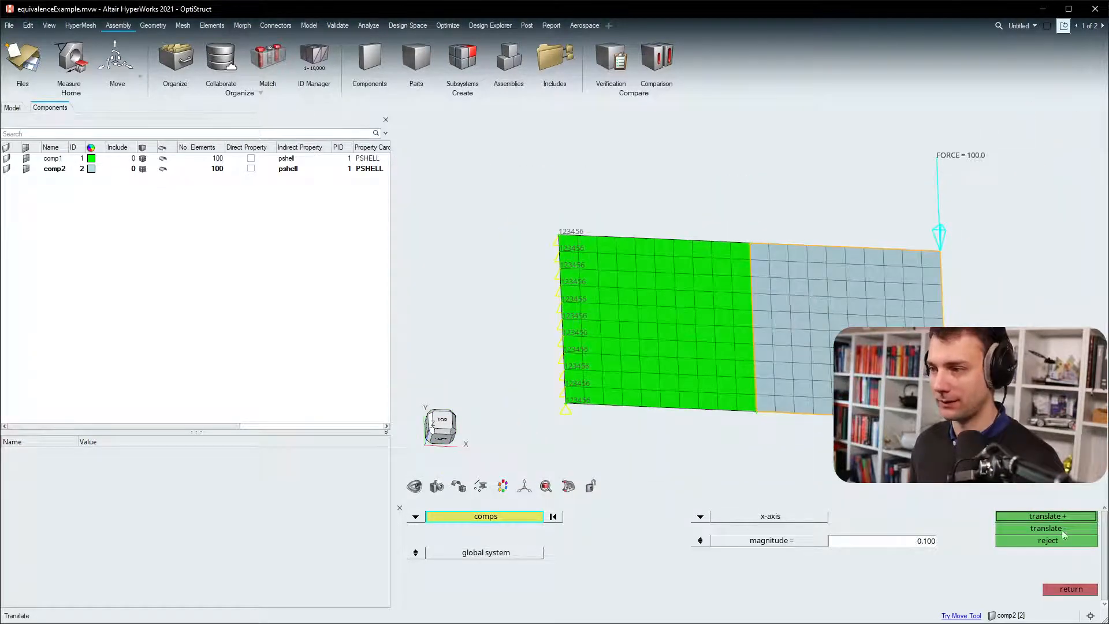
scroll(749, 342, up, 5)
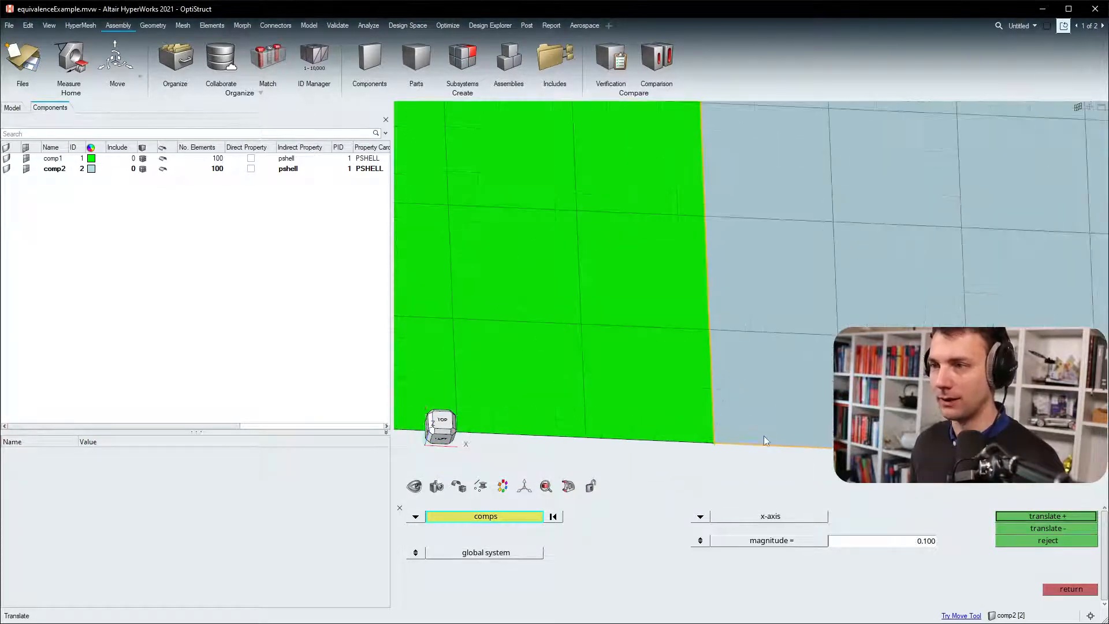
click(1066, 590)
- Delete all displayed elements of comp1 and comp2, keeping the underlying surfaces, and leave the Delete tool
ctrl+drag(711, 371, 766, 360)
scroll(747, 329, down, 5)
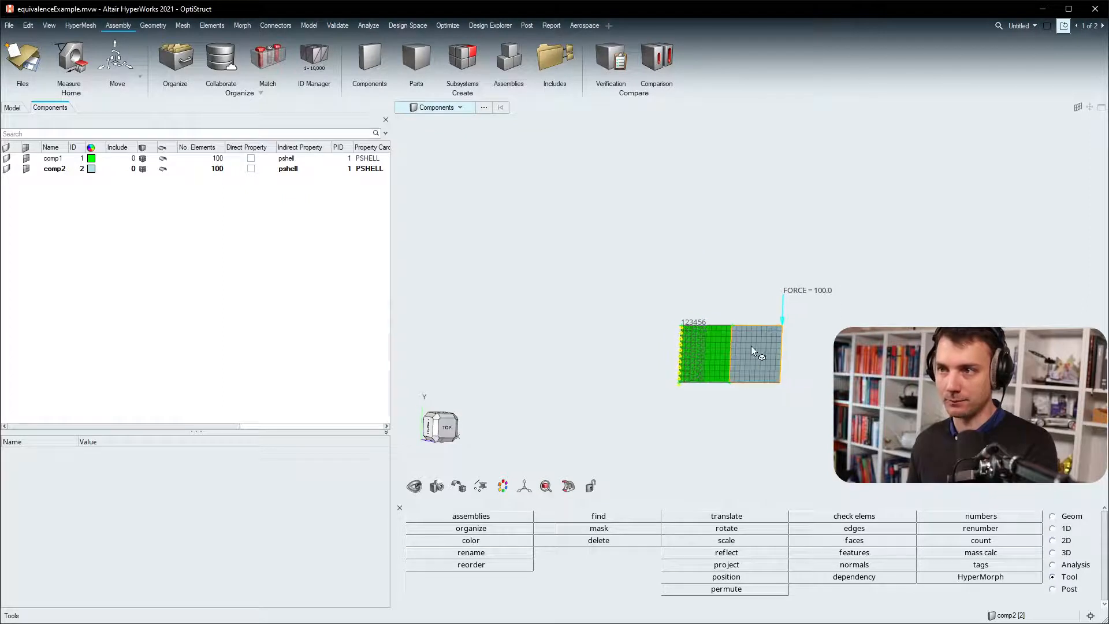
scroll(751, 349, up, 5)
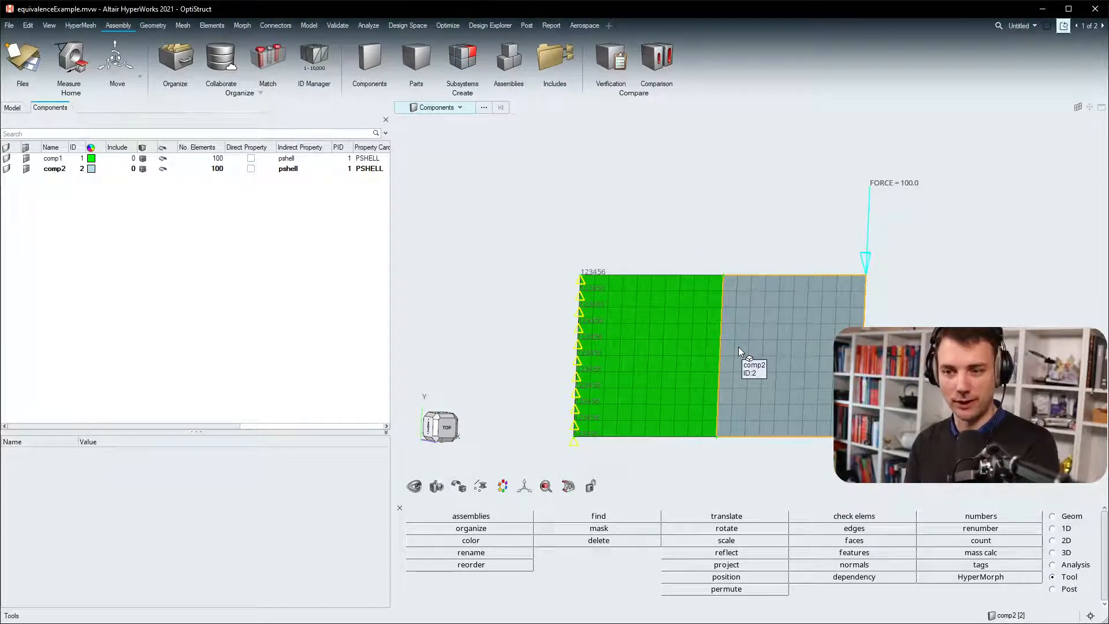
ctrl+drag(736, 344, 747, 345)
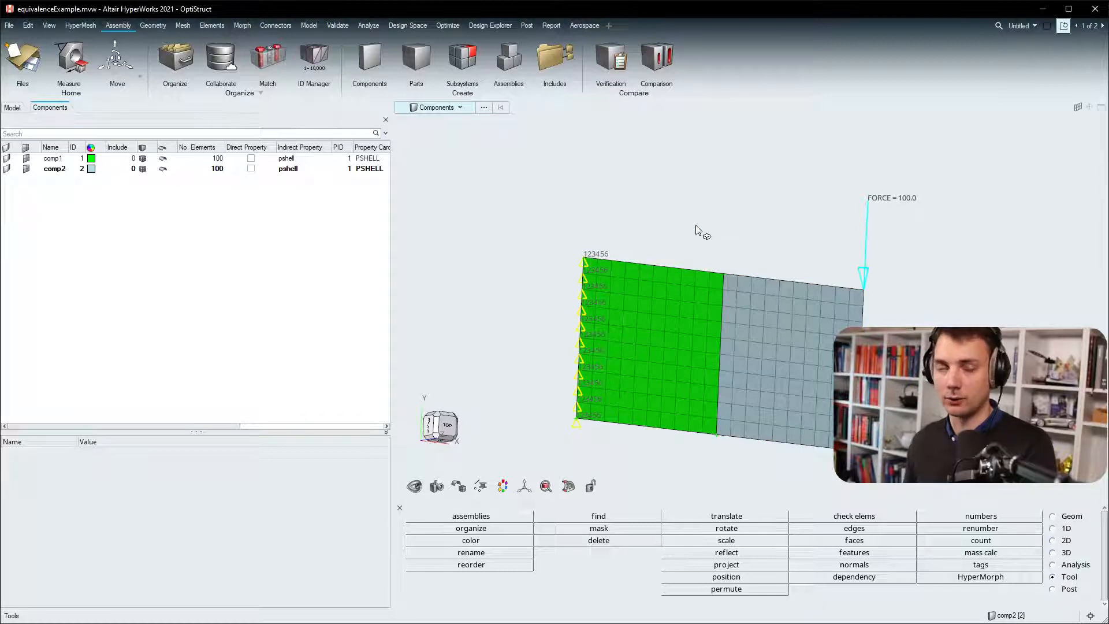
ctrl+drag(717, 335, 715, 344)
key(F2)
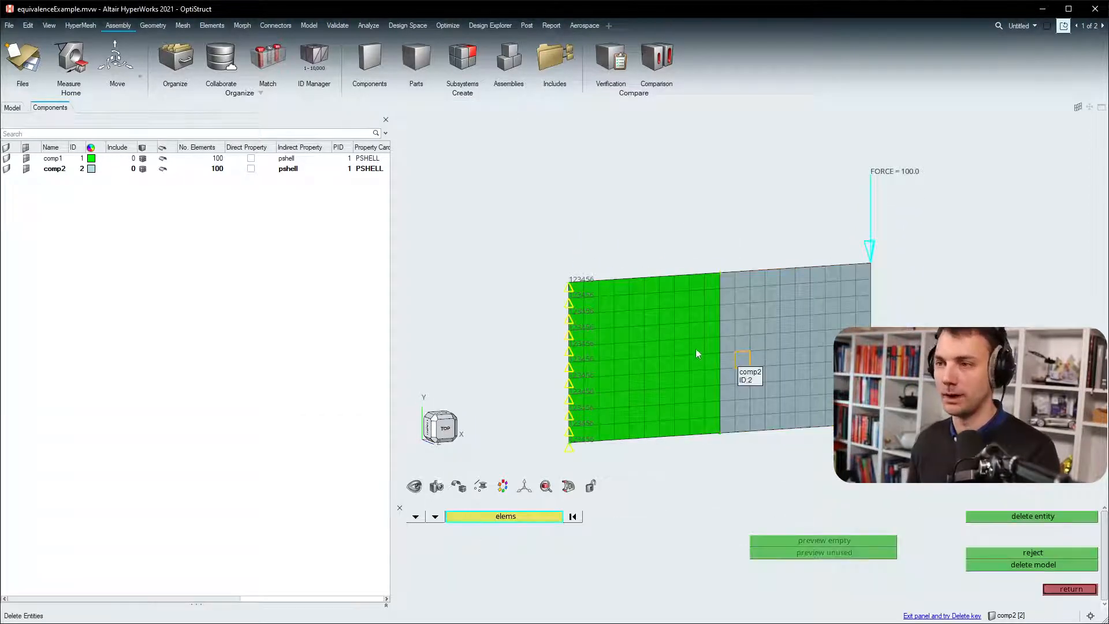
click(511, 518)
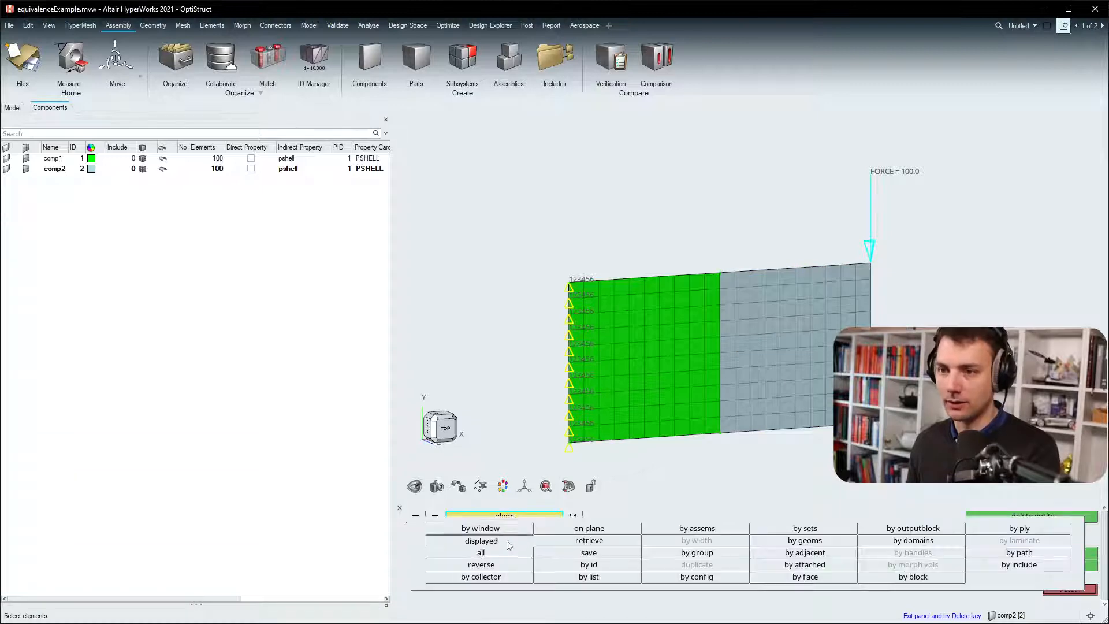
click(509, 545)
click(1060, 518)
click(1069, 591)
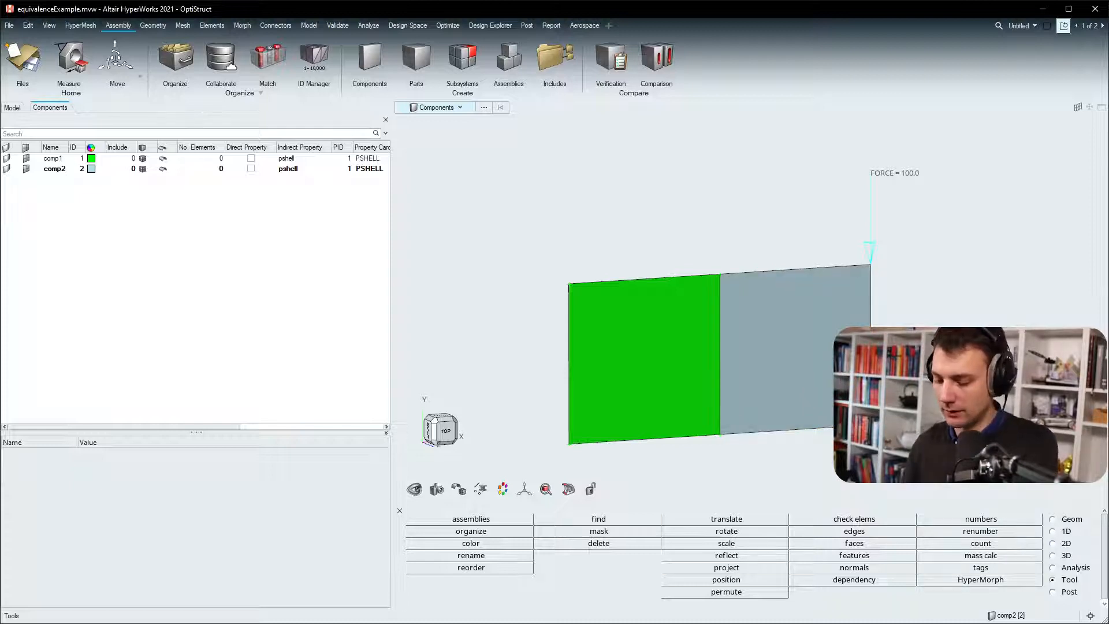
- Open Quick Geometry Edit and examine the edge lines where the comp1 and comp2 surfaces meet
key(F11)
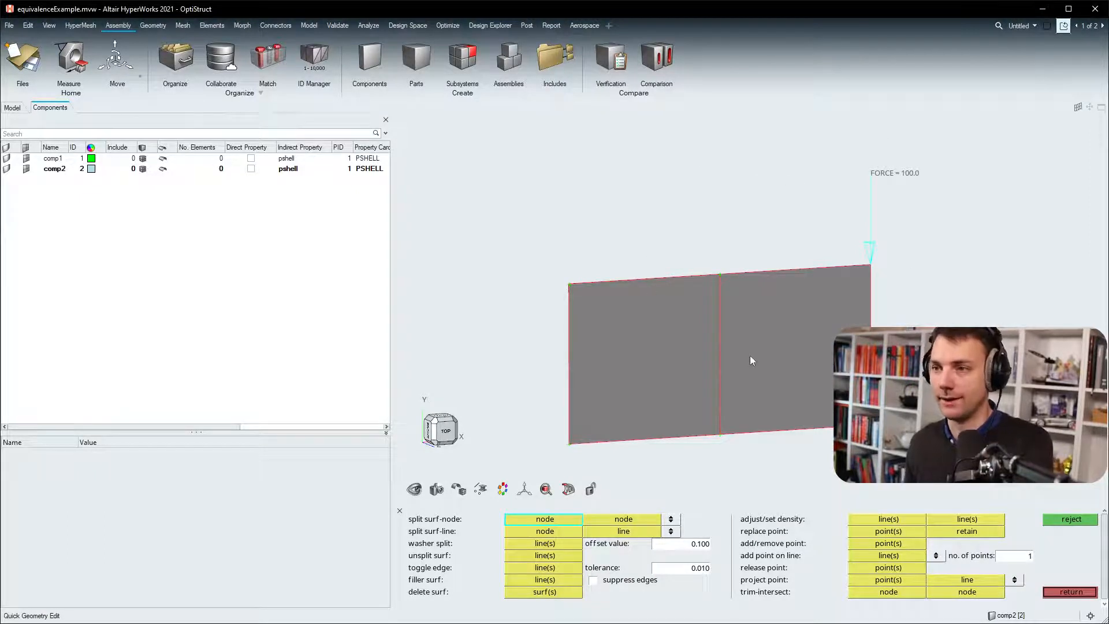
ctrl+drag(734, 399, 695, 365)
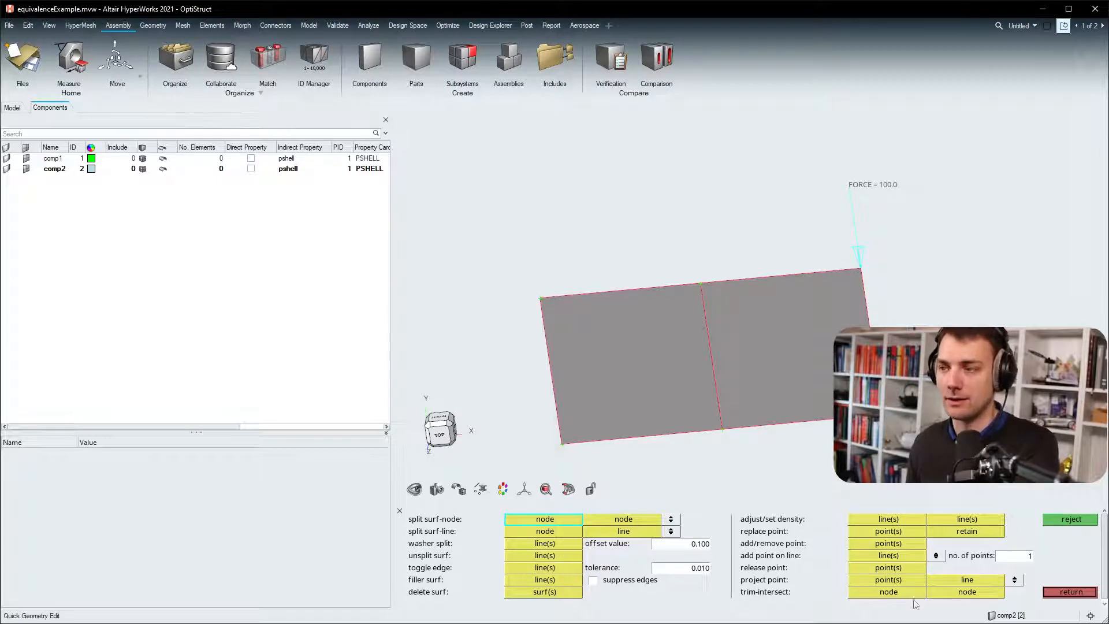
ctrl+drag(610, 439, 702, 283)
scroll(686, 290, up, 3)
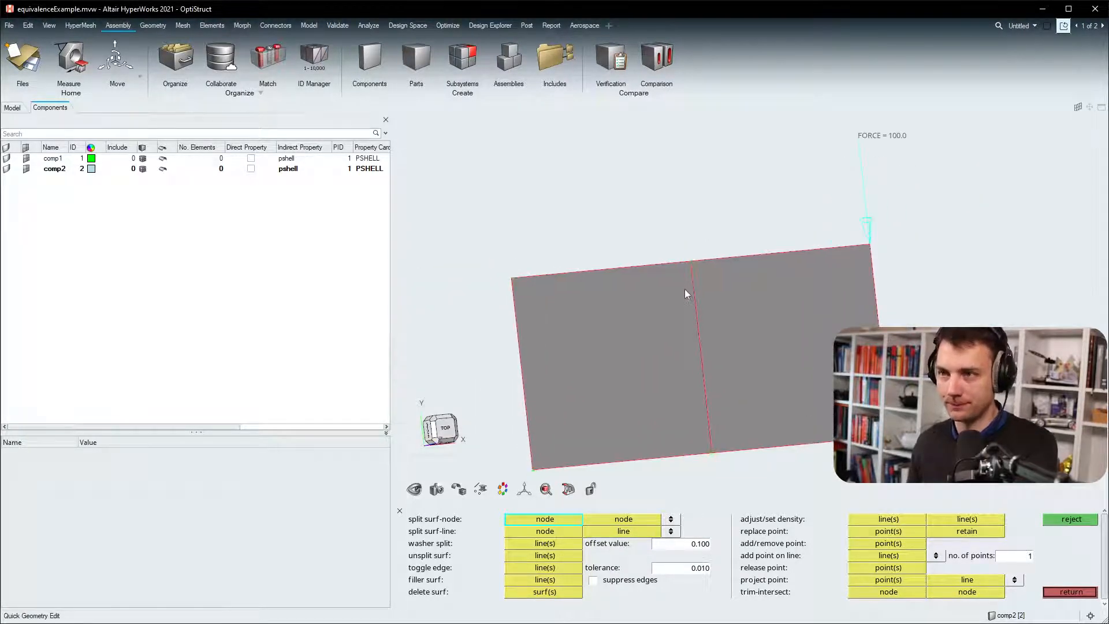
scroll(686, 219, down, 4)
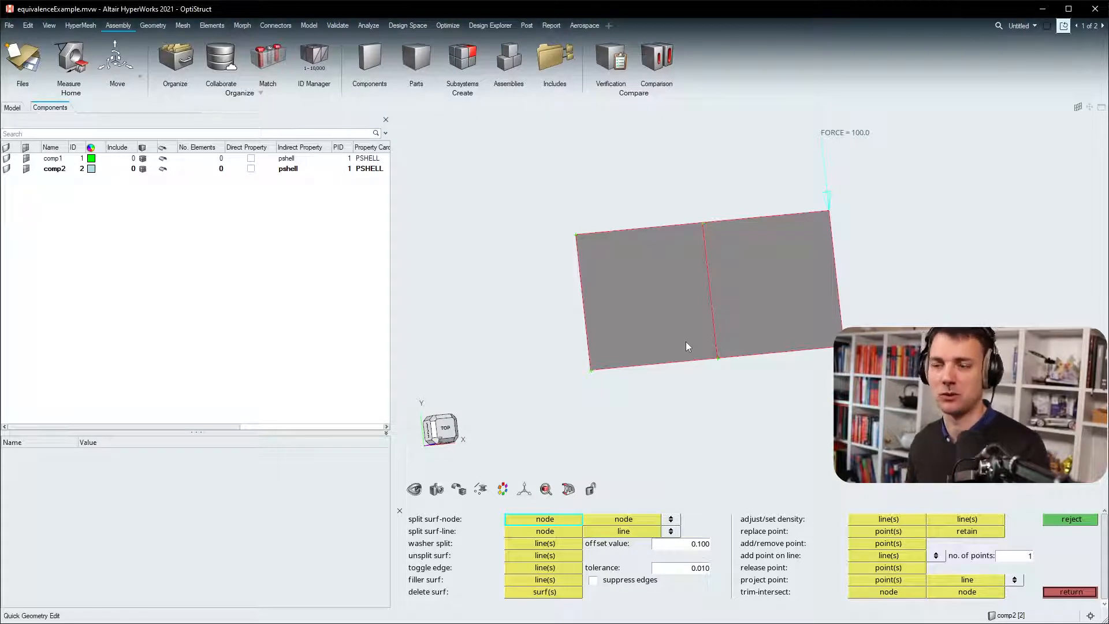
scroll(633, 317, down, 1)
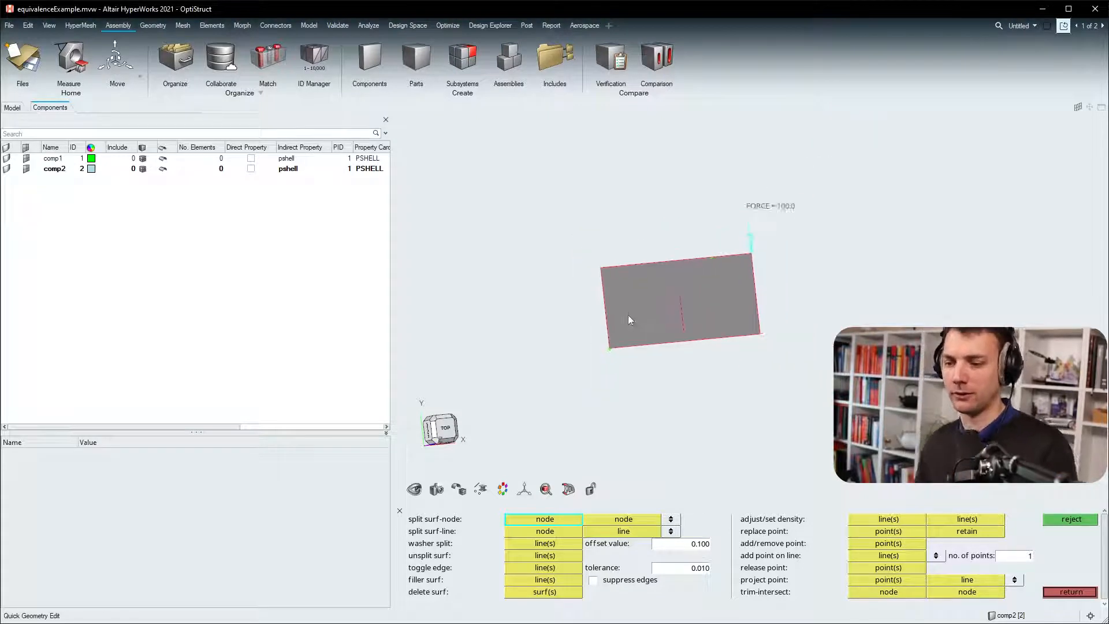
scroll(622, 272, up, 5)
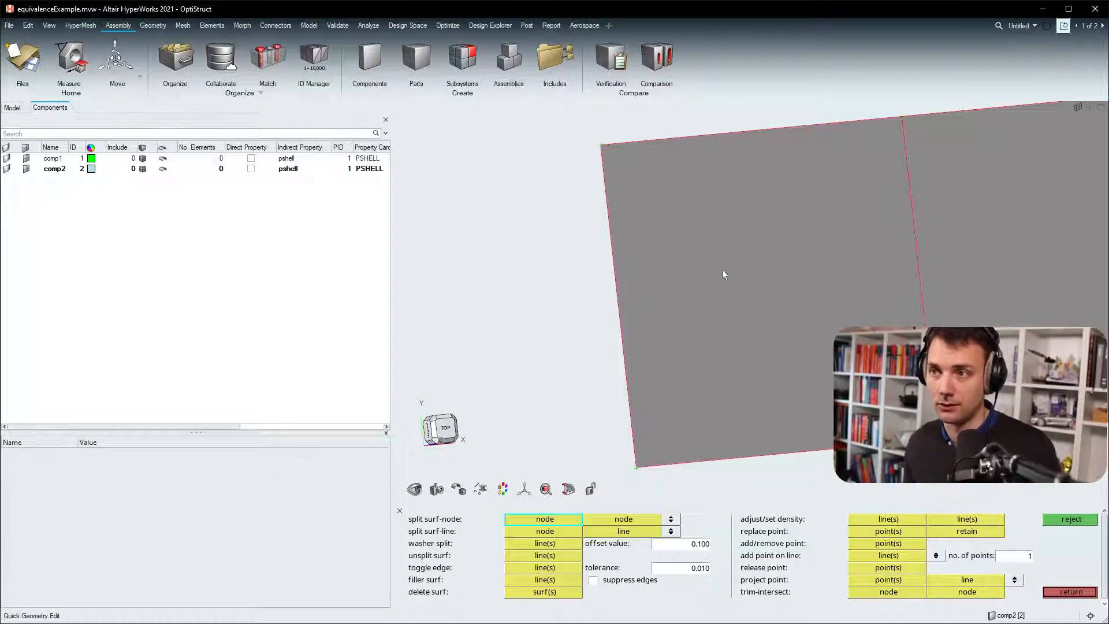
scroll(925, 275, up, 3)
scroll(880, 296, down, 3)
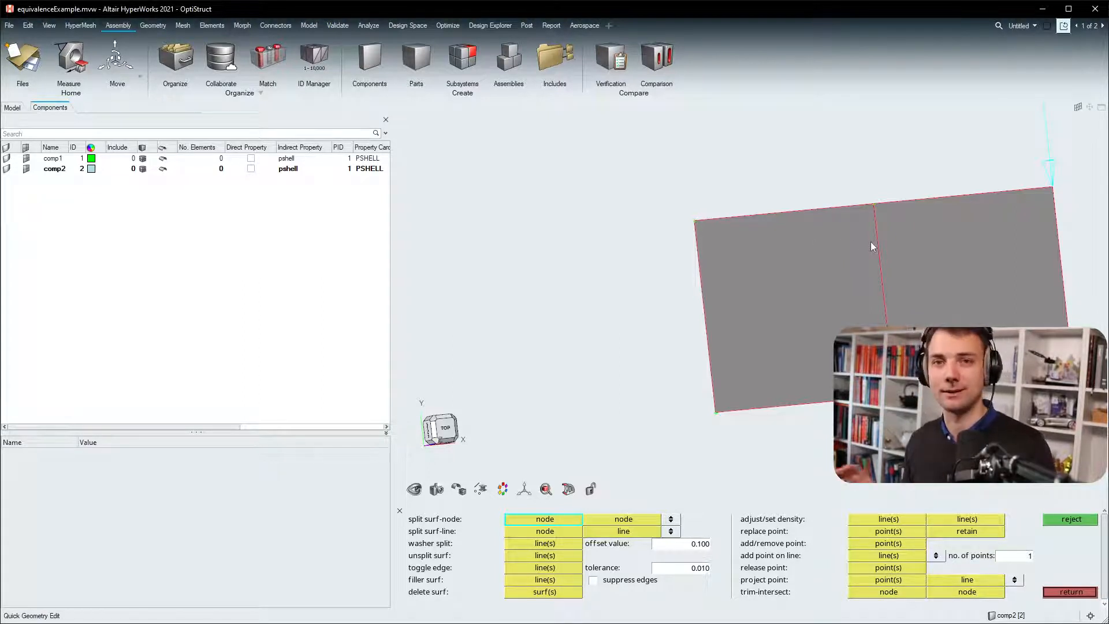
scroll(871, 283, up, 3)
scroll(878, 283, down, 5)
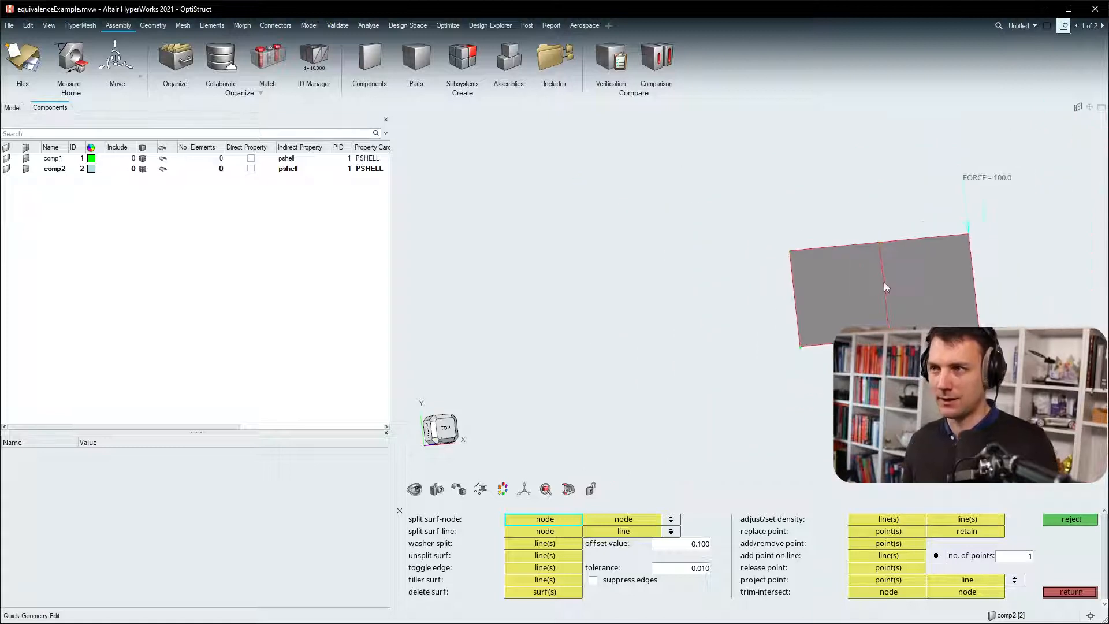
scroll(887, 281, up, 1)
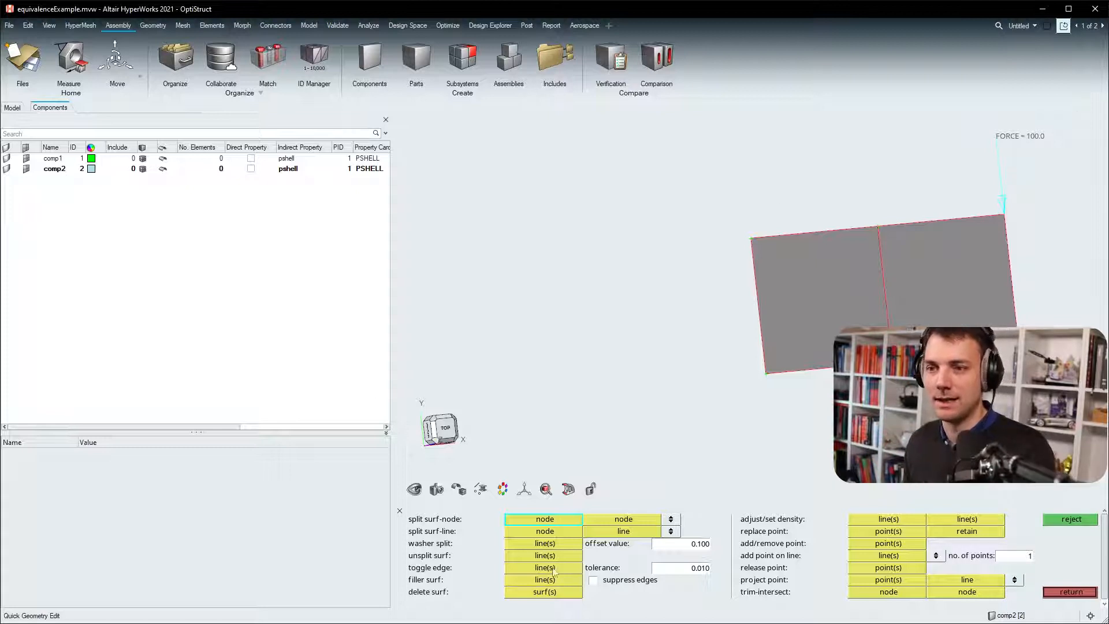
- Try to toggle the shared edge between the comp1 and comp2 surfaces with the Quick Geometry Edit toggle edge function at 0.010 tolerance
click(525, 571)
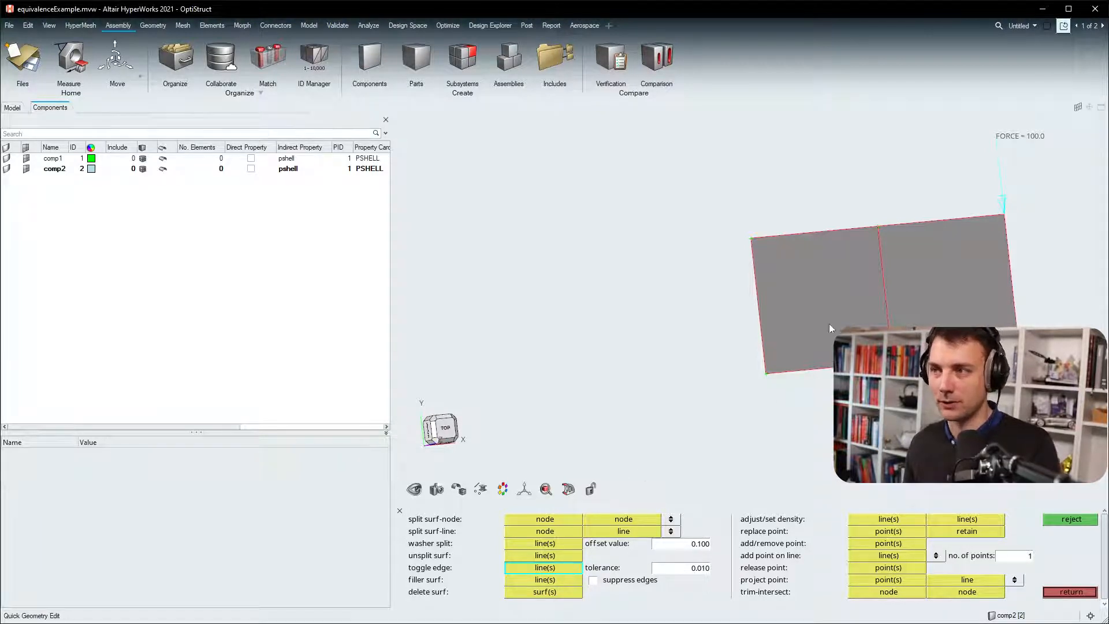
scroll(855, 312, up, 4)
scroll(902, 260, down, 1)
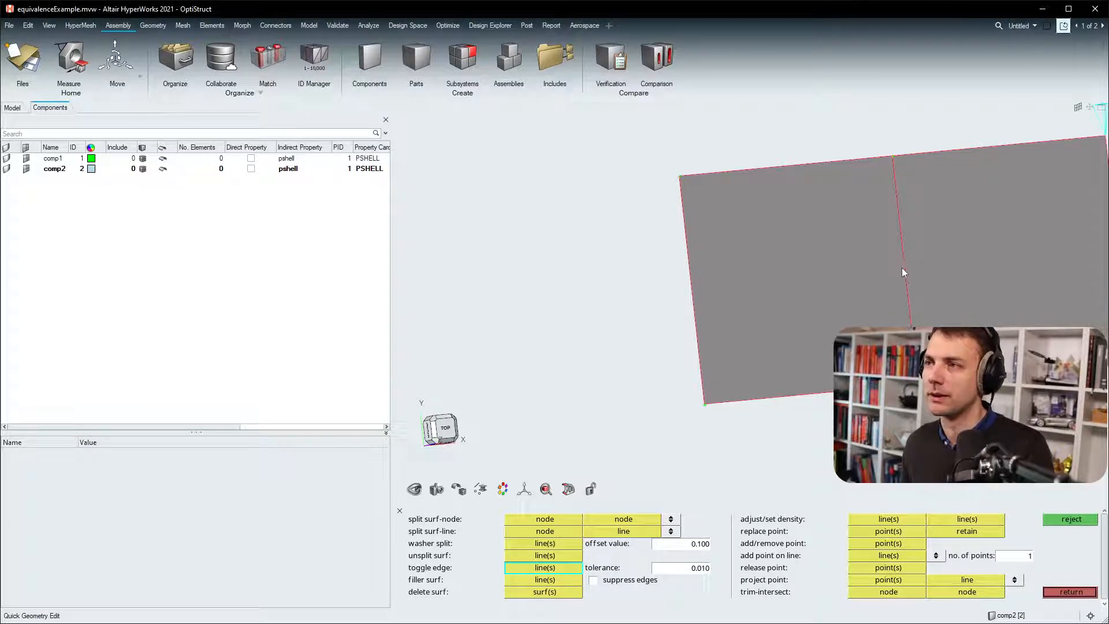
click(902, 269)
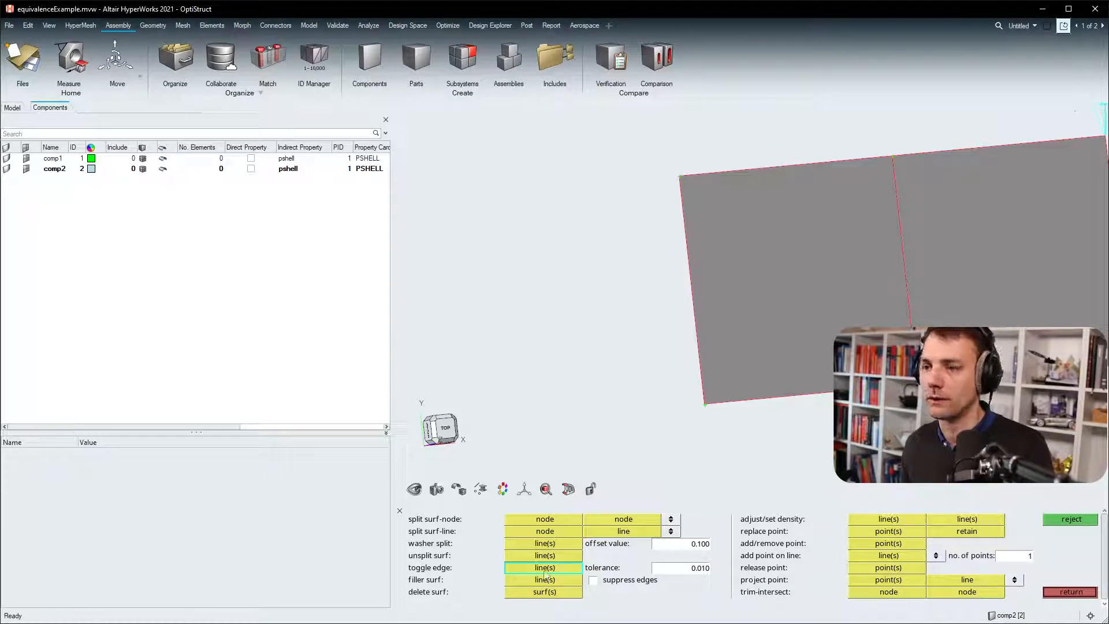
ctrl+drag(809, 278, 896, 313)
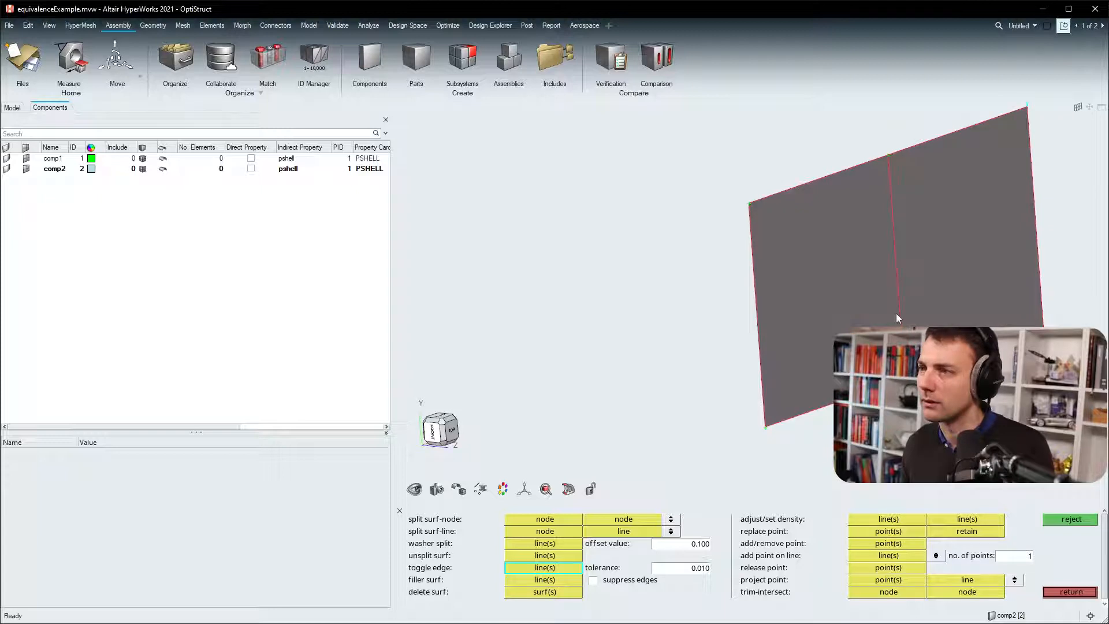
click(903, 300)
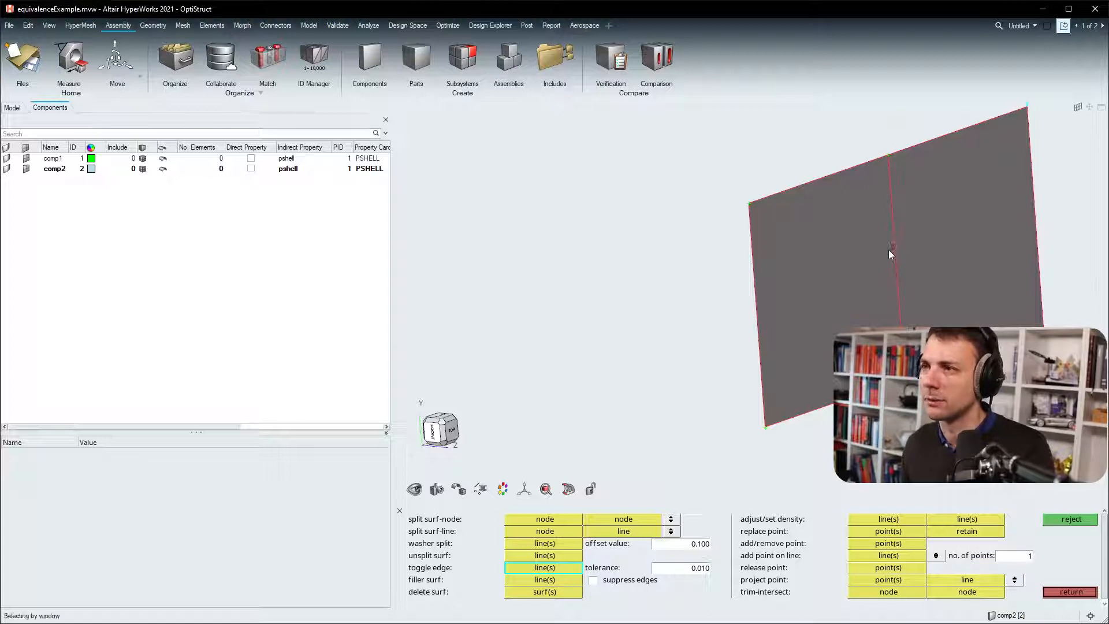
key(shift)
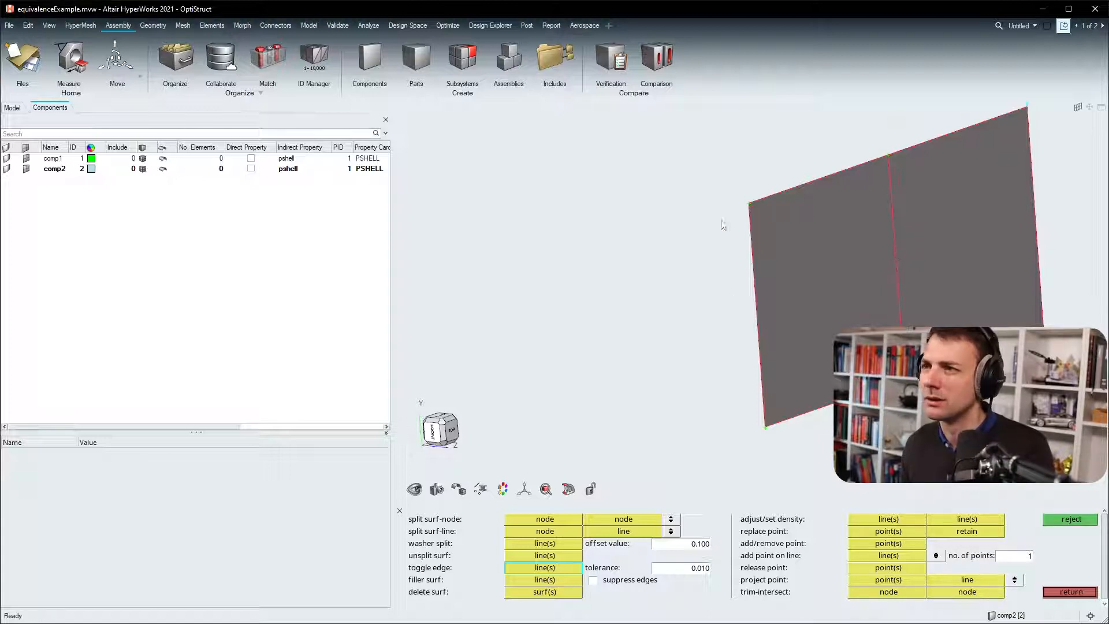
- Briefly select comp1 in the component list, deselect it, and try window-selecting the shared surface edge for the edge toggle
click(23, 159)
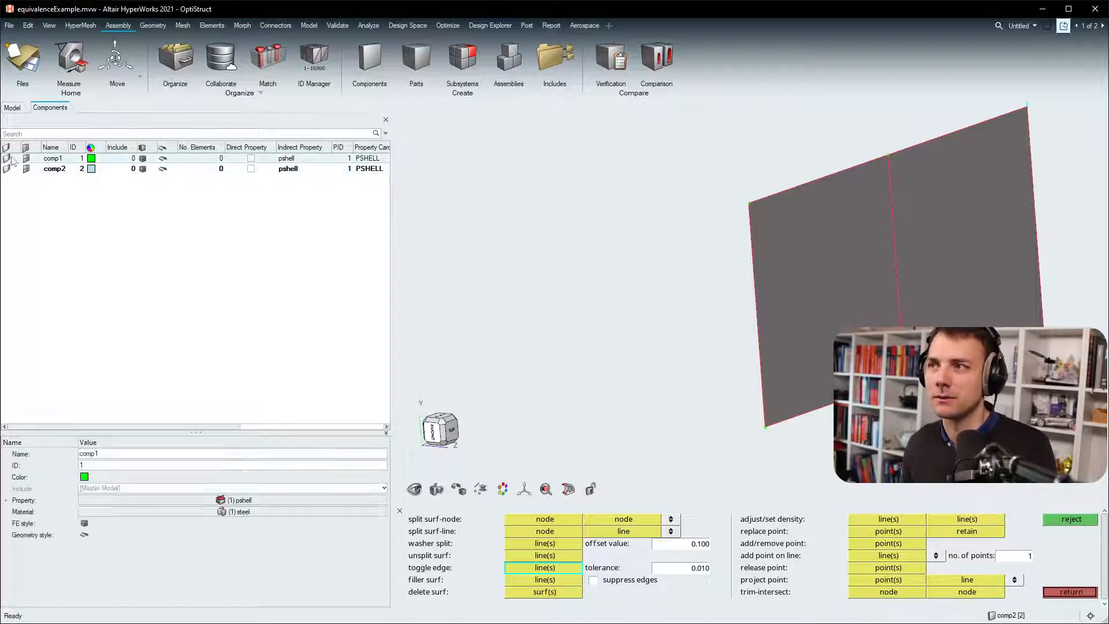
click(89, 242)
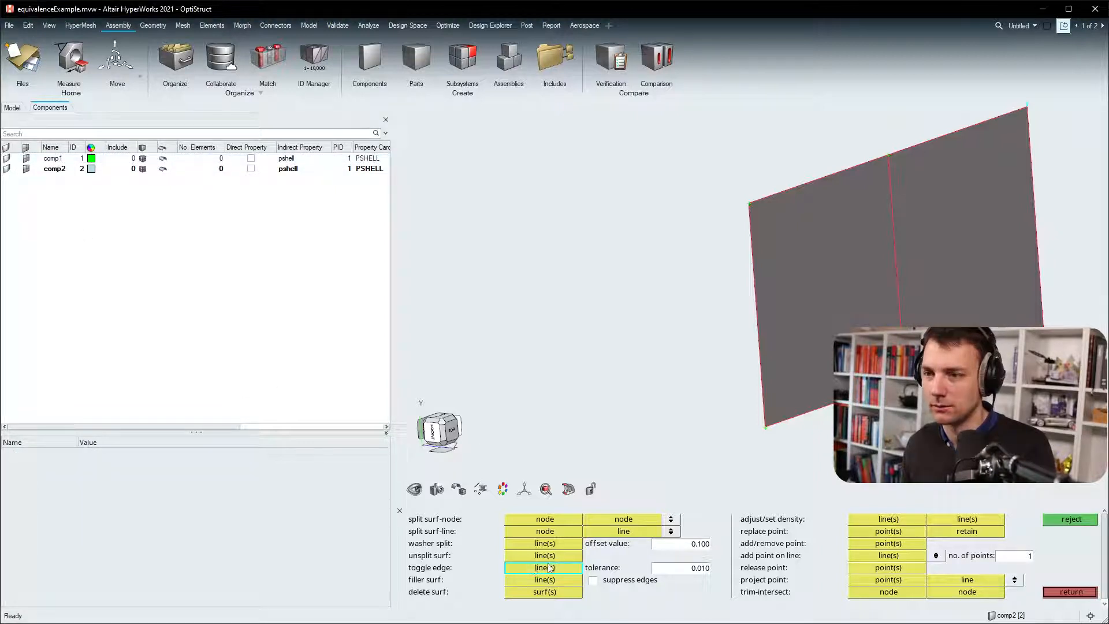
shift+drag(900, 275, 858, 312)
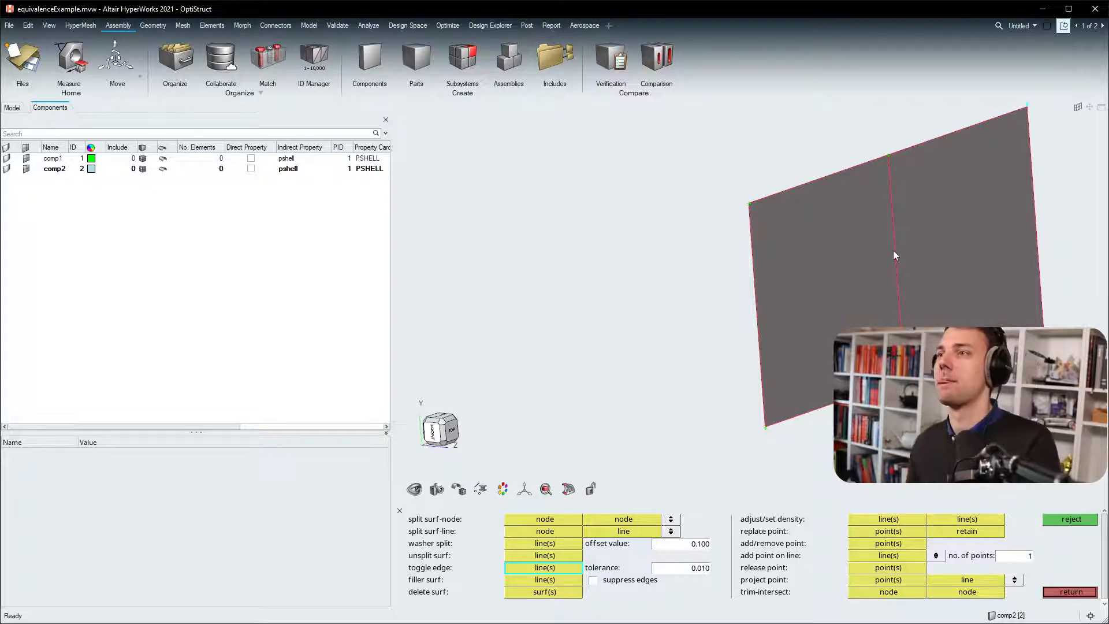
scroll(892, 248, up, 3)
scroll(791, 268, down, 1)
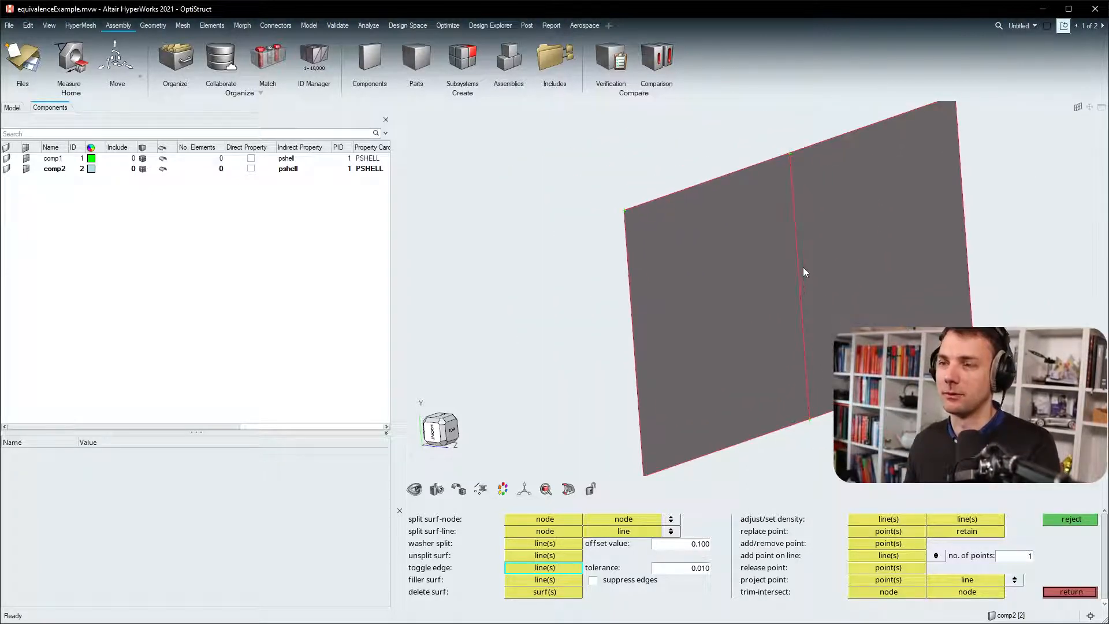
shift+drag(802, 267, 775, 308)
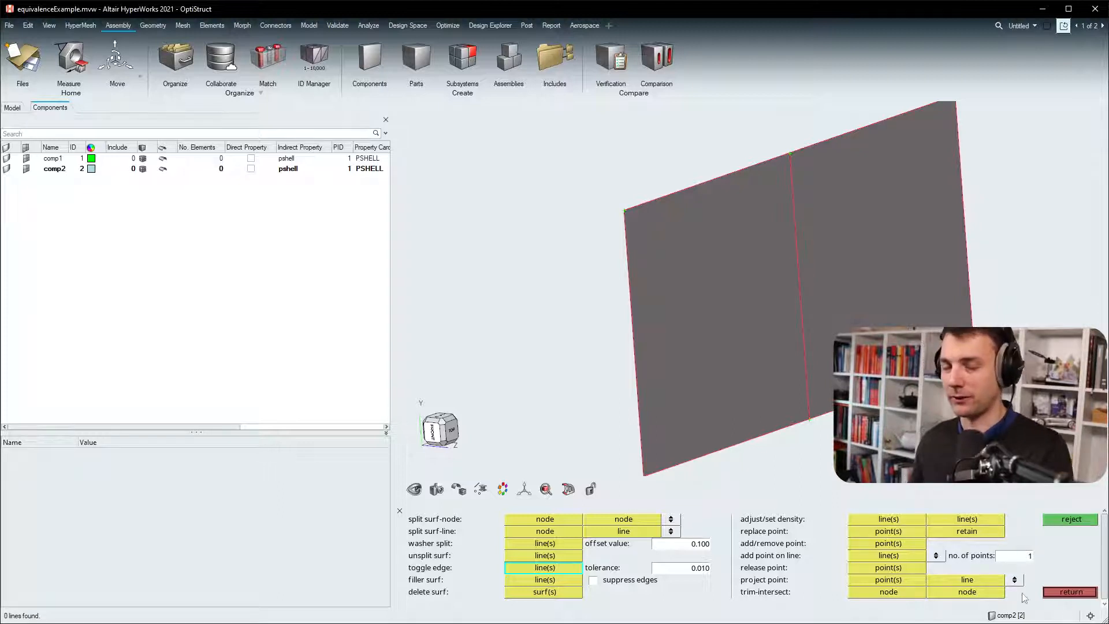
- Display the surfaces as wireframe geometry and retry window-selecting the edge lines for the toggle at 0.010 tolerance
click(462, 490)
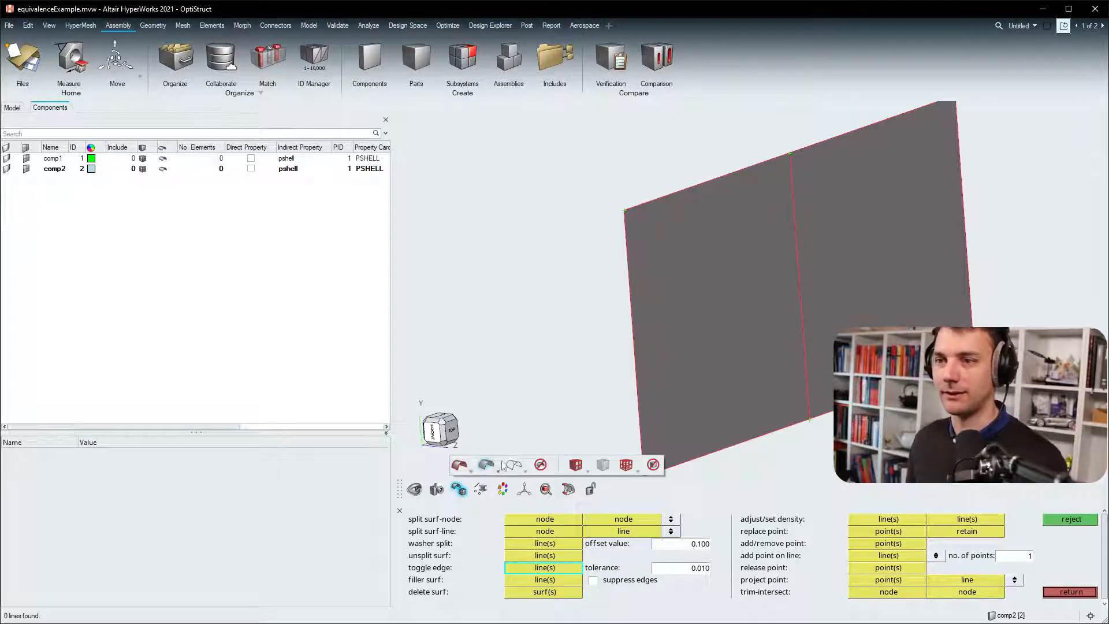
click(514, 465)
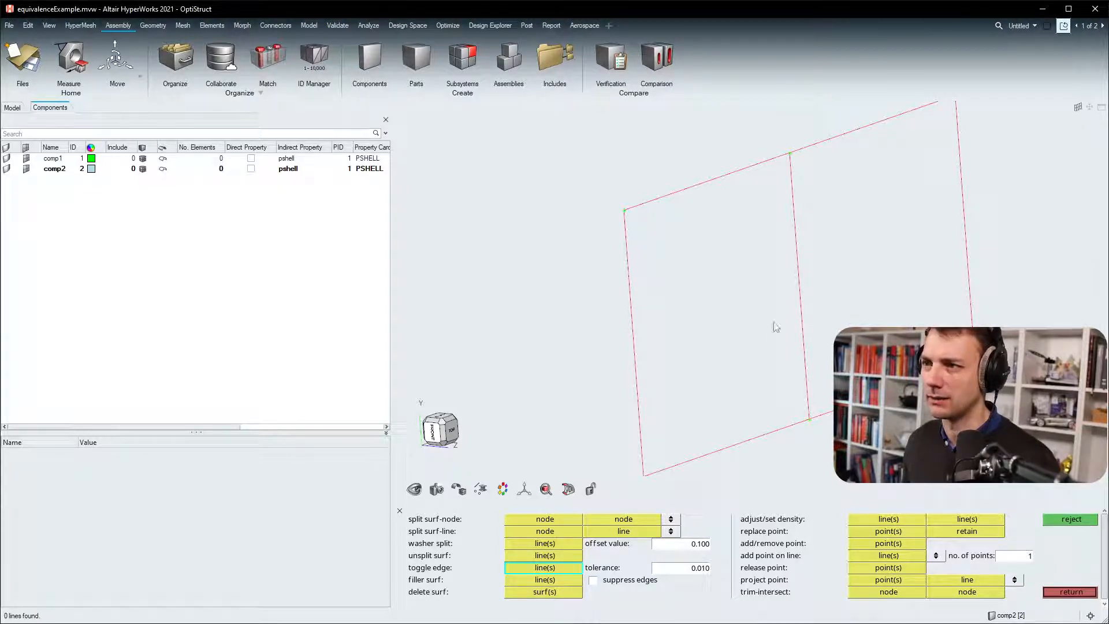
shift+drag(829, 336, 768, 376)
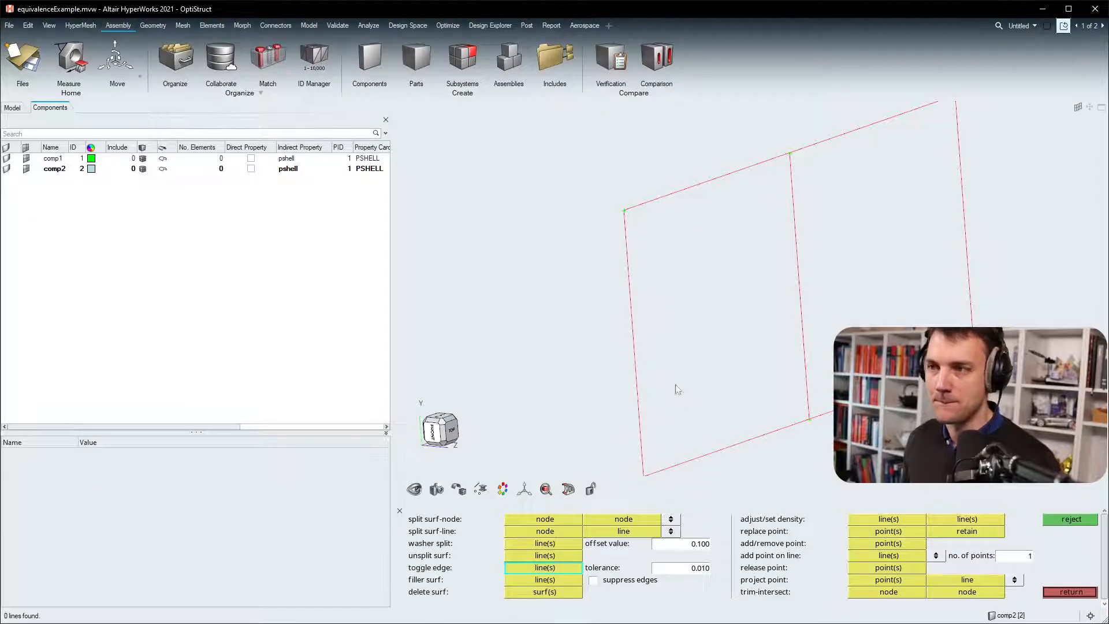
drag(675, 379, 757, 475)
drag(885, 413, 886, 456)
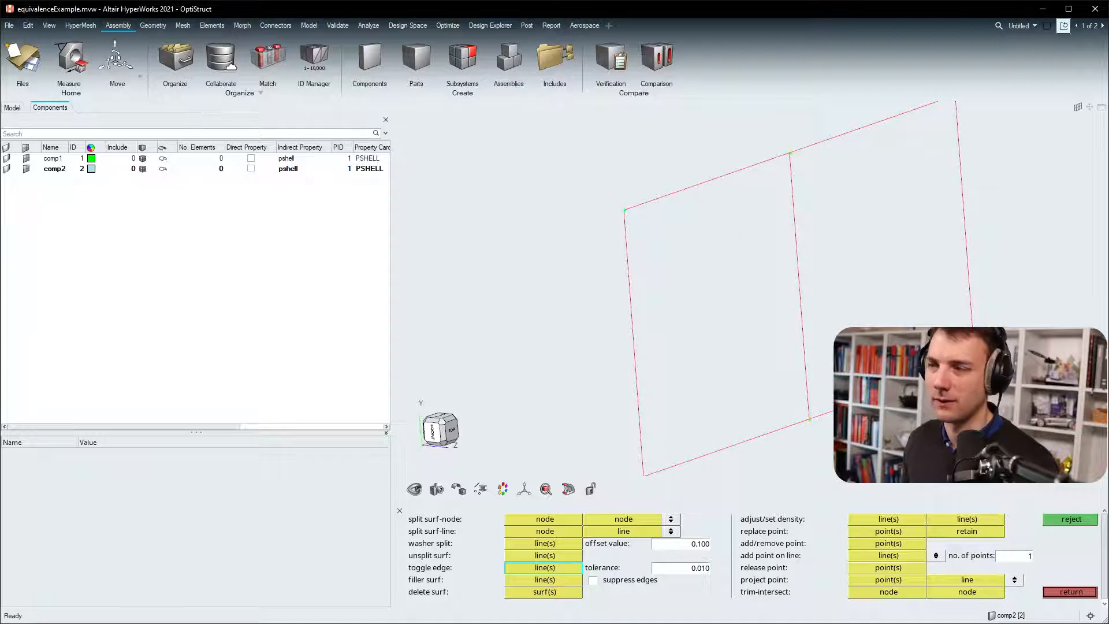
- Examine the lower end of the shared edge up close, and retry picking that edge for the toggle
right_drag(848, 452, 800, 470)
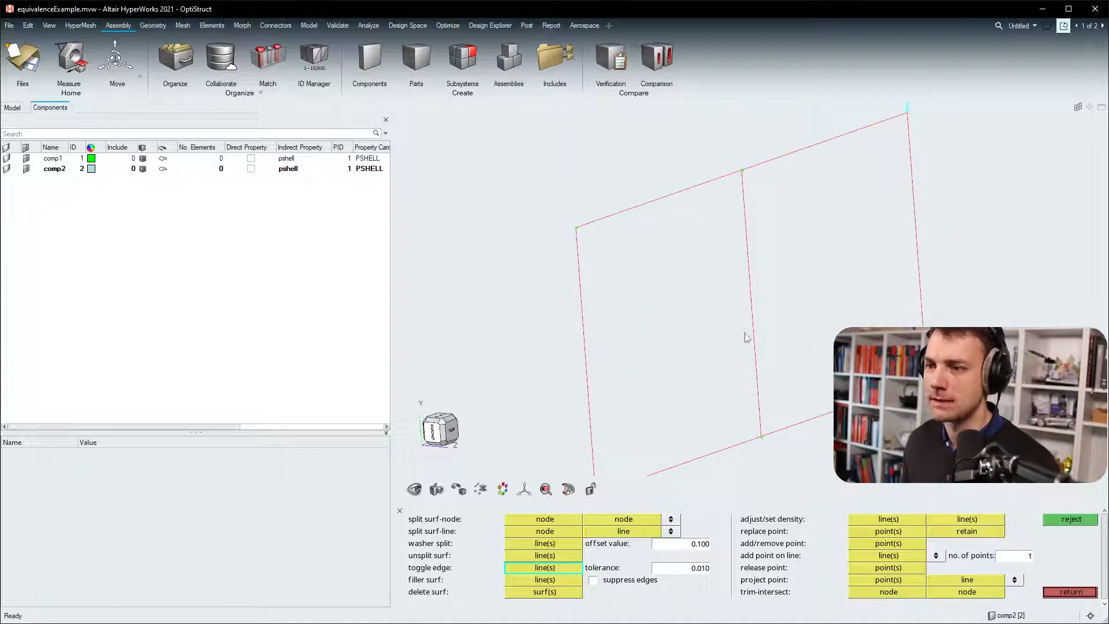
scroll(763, 411, up, 4)
scroll(770, 421, down, 3)
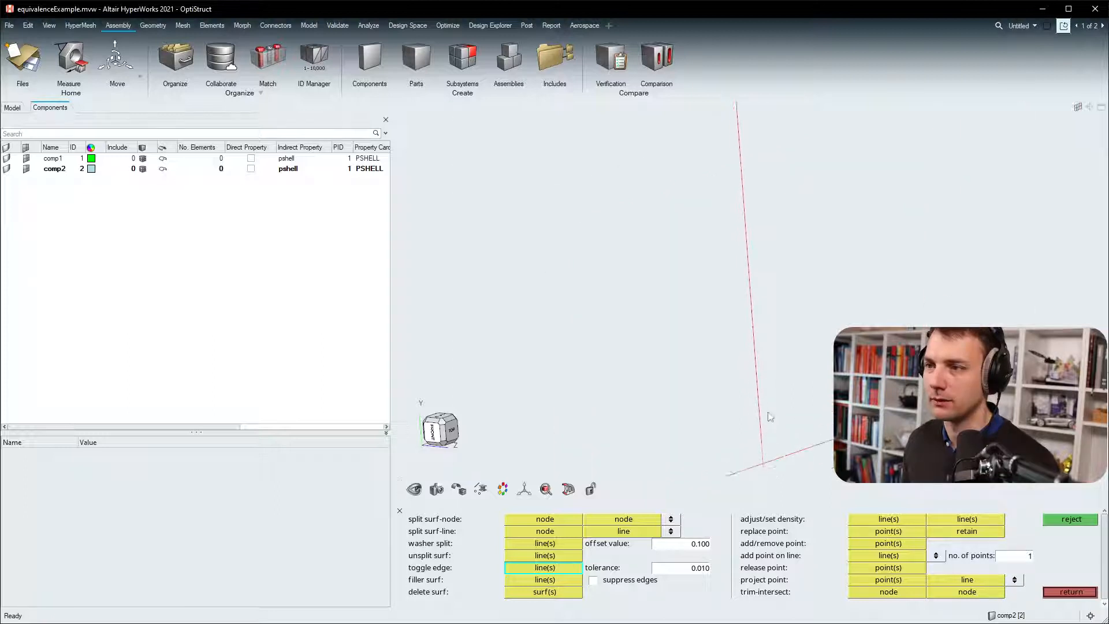
scroll(764, 459, up, 2)
right_drag(764, 459, 834, 488)
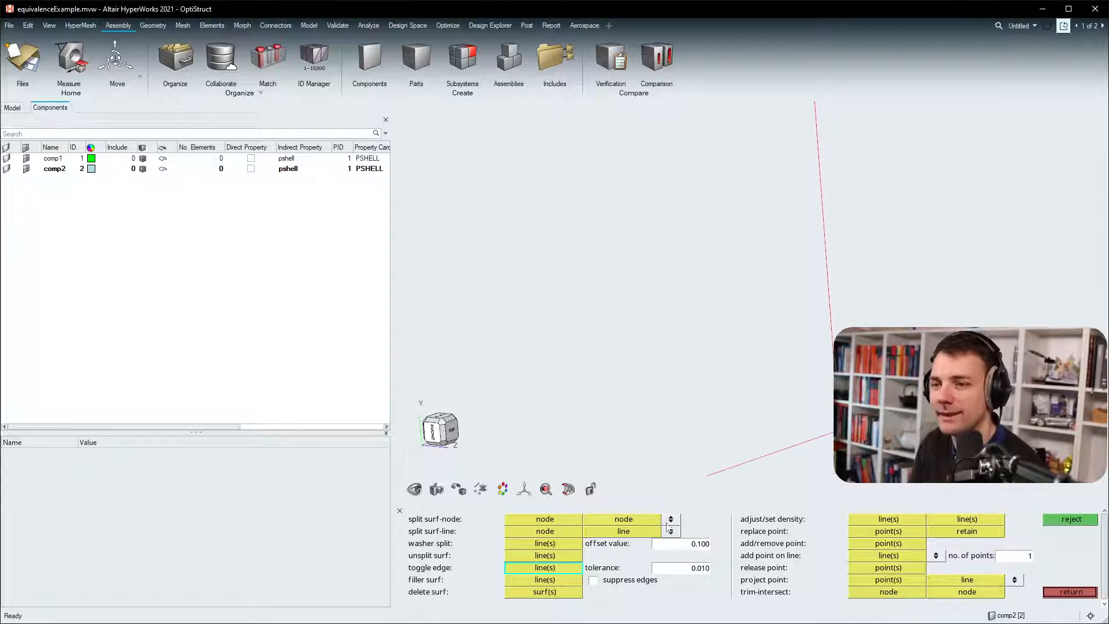
ctrl+drag(751, 346, 822, 324)
click(796, 280)
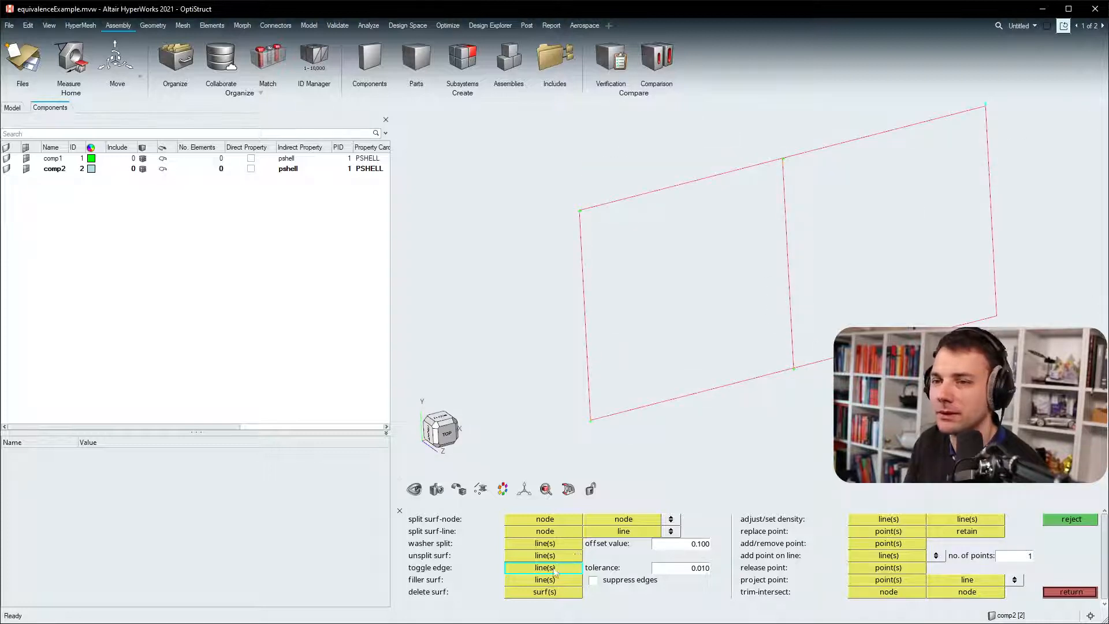
- Set the toggle edge tolerance to 0.1 and try window-selecting the shared edge between the two surfaces
click(691, 570)
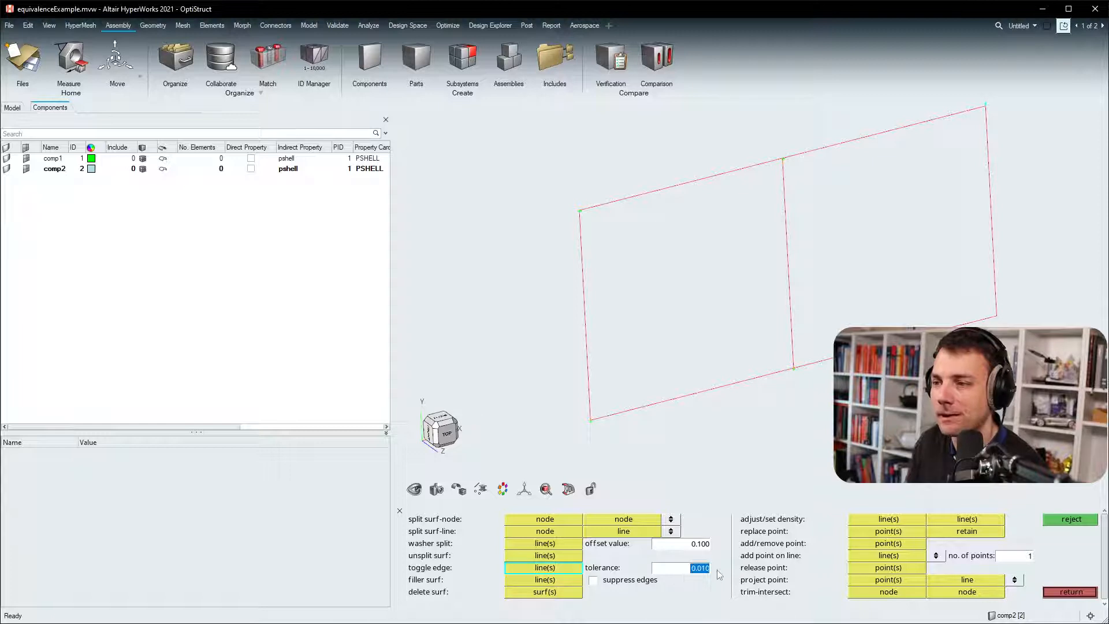
text(0.)
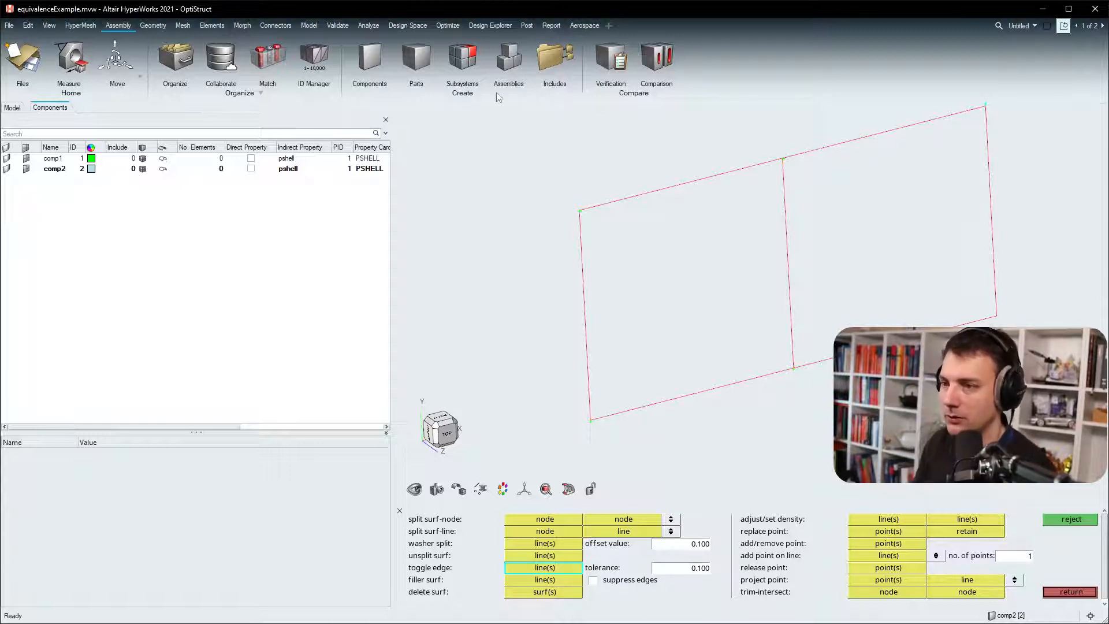
shift+drag(761, 248, 836, 290)
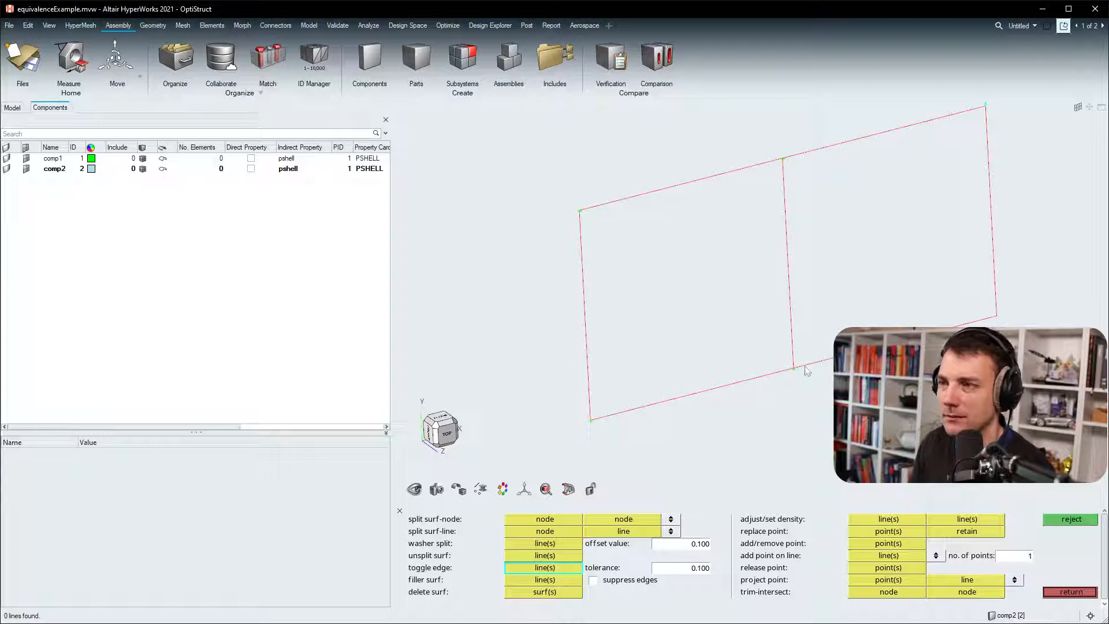
scroll(806, 368, up, 3)
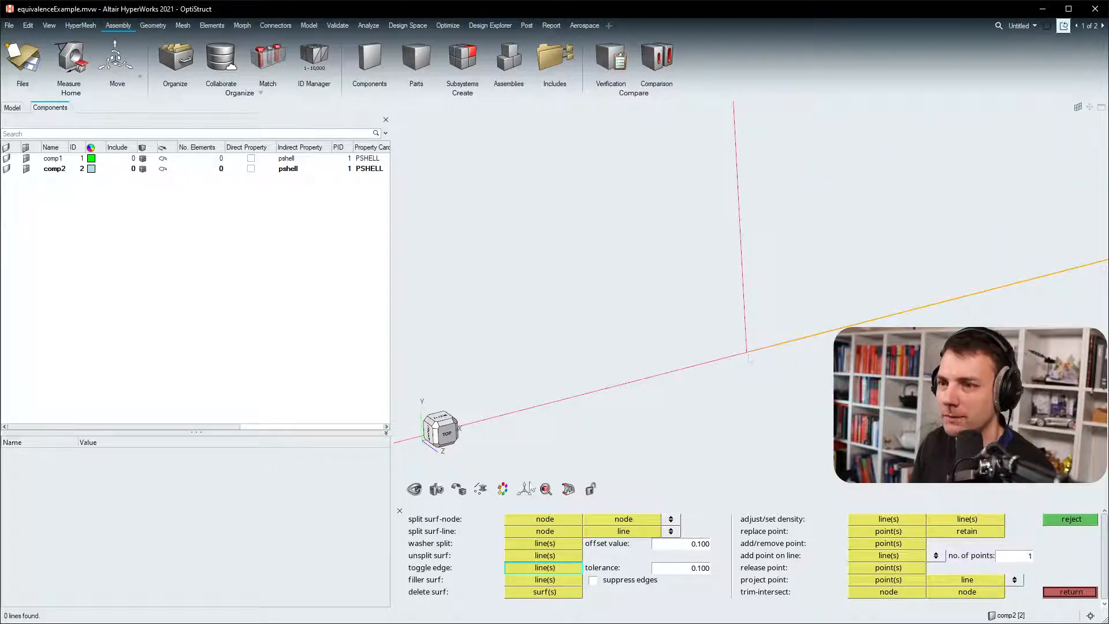
- Check the Topology geometry colour mode, try once more to window-select the shared edge for toggling, and leave Quick Geometry Edit
click(504, 490)
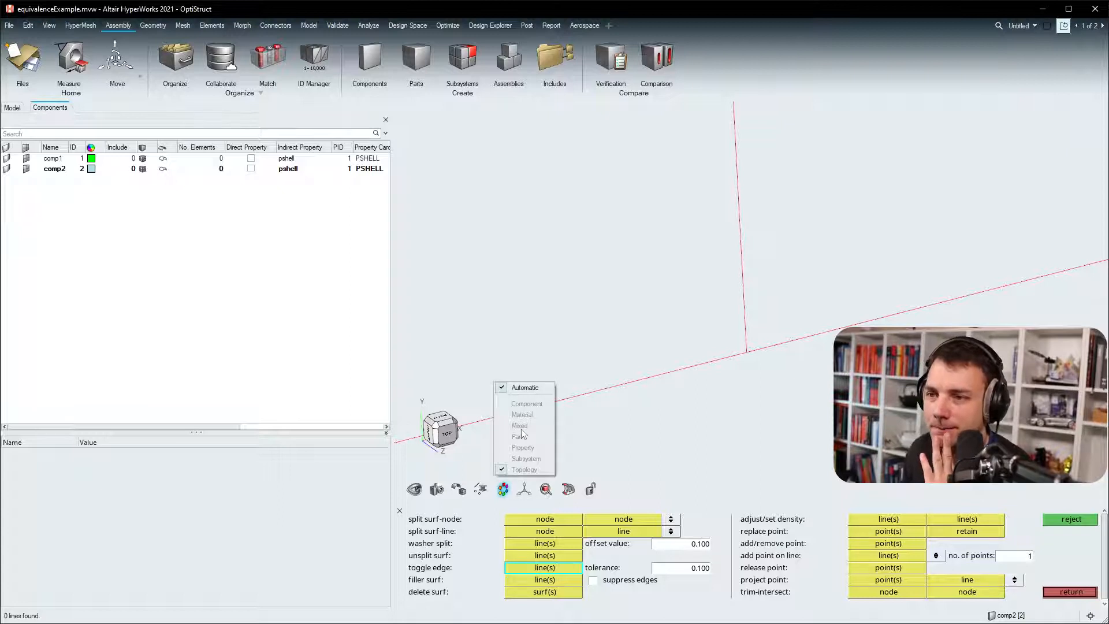
click(523, 469)
ctrl+drag(789, 337, 723, 392)
scroll(724, 391, down, 5)
scroll(716, 399, up, 3)
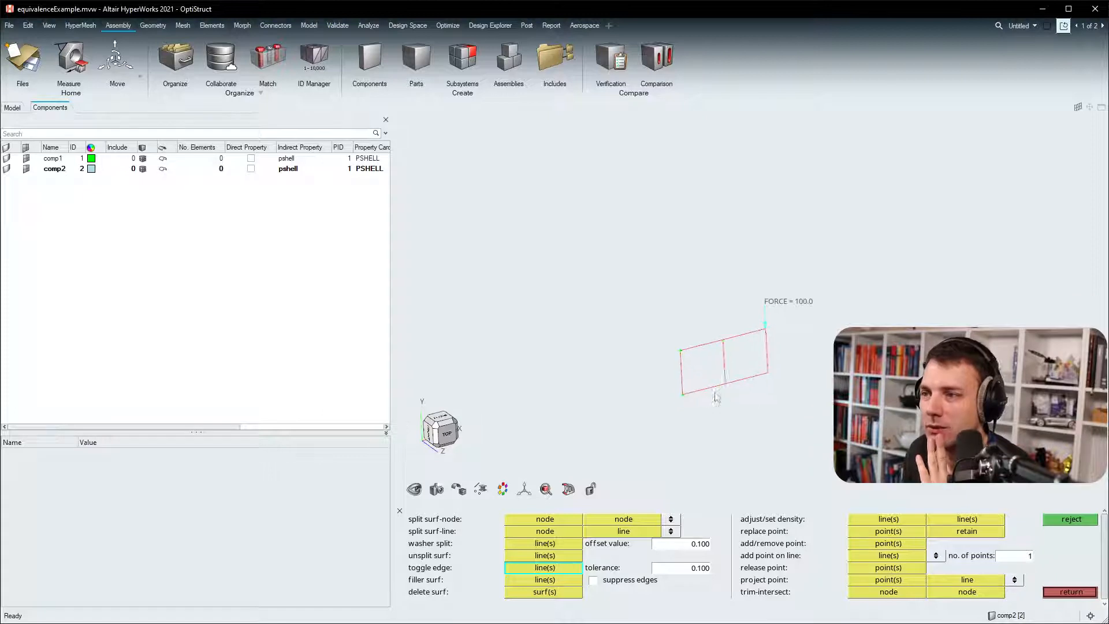
shift+drag(744, 290, 712, 423)
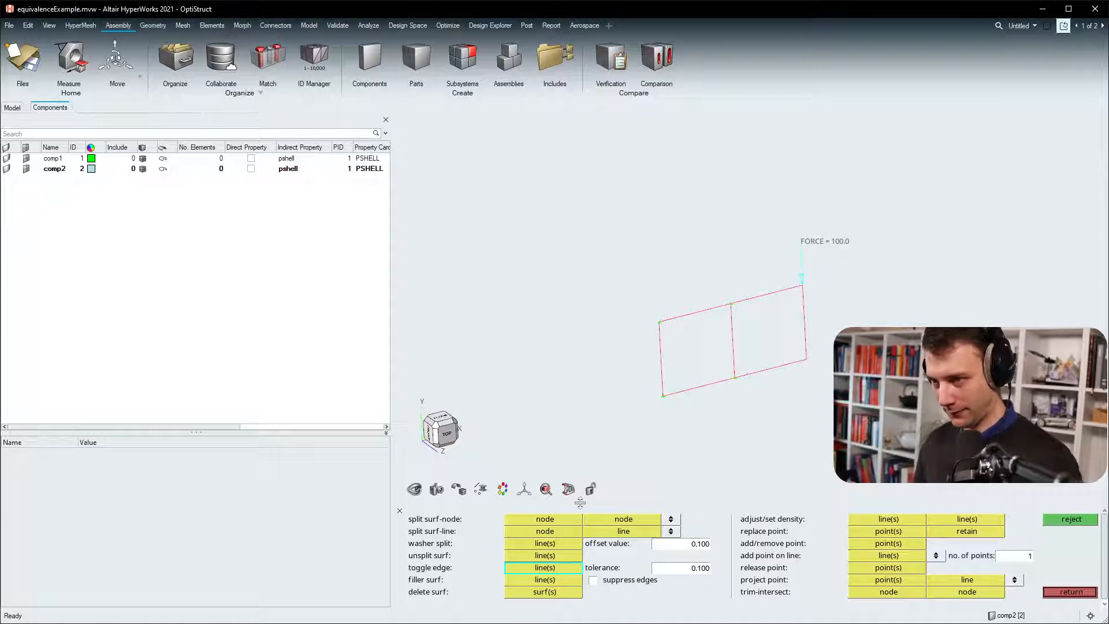
click(1071, 592)
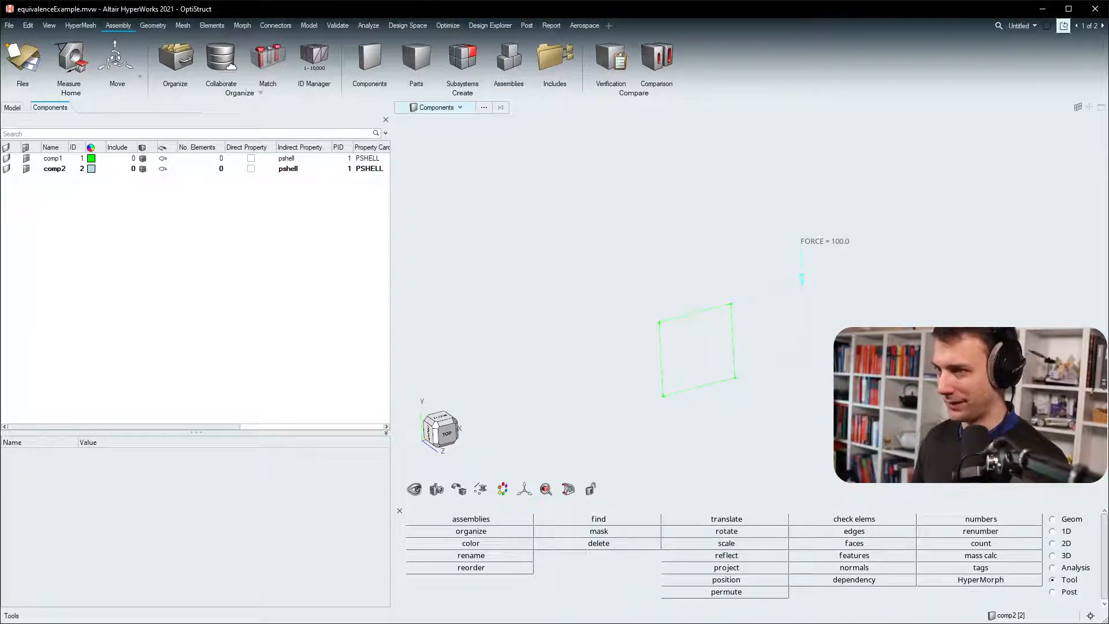
mouse_move(743, 322)
ctrl+mouse_down()
mouse_move(762, 339)
mouse_move(741, 326)
ctrl+mouse_up()
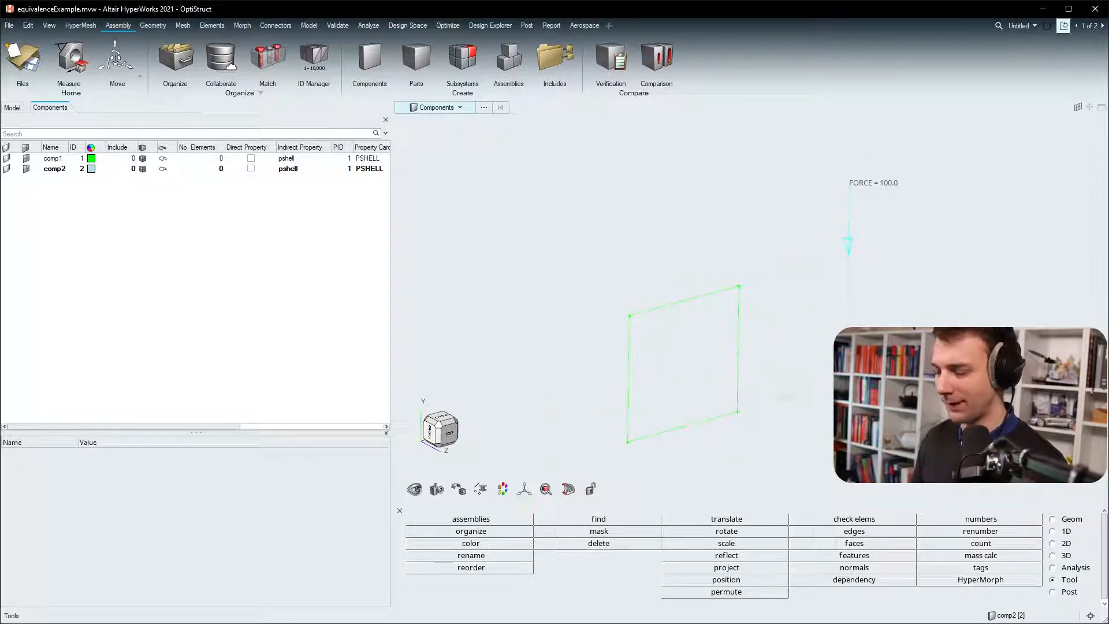
key(F12)
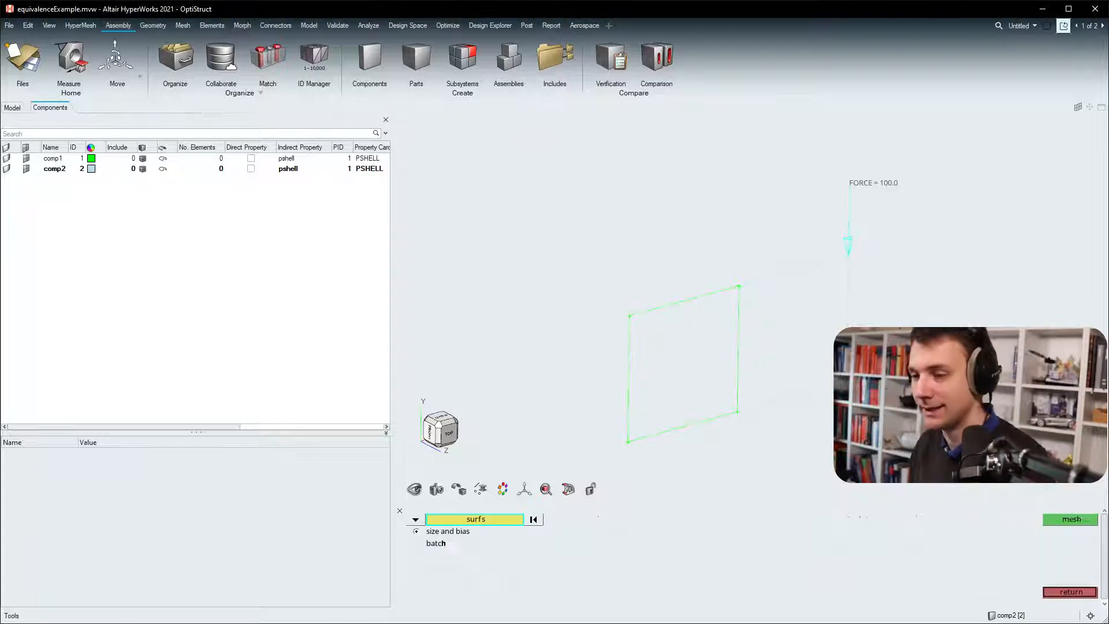
click(1072, 592)
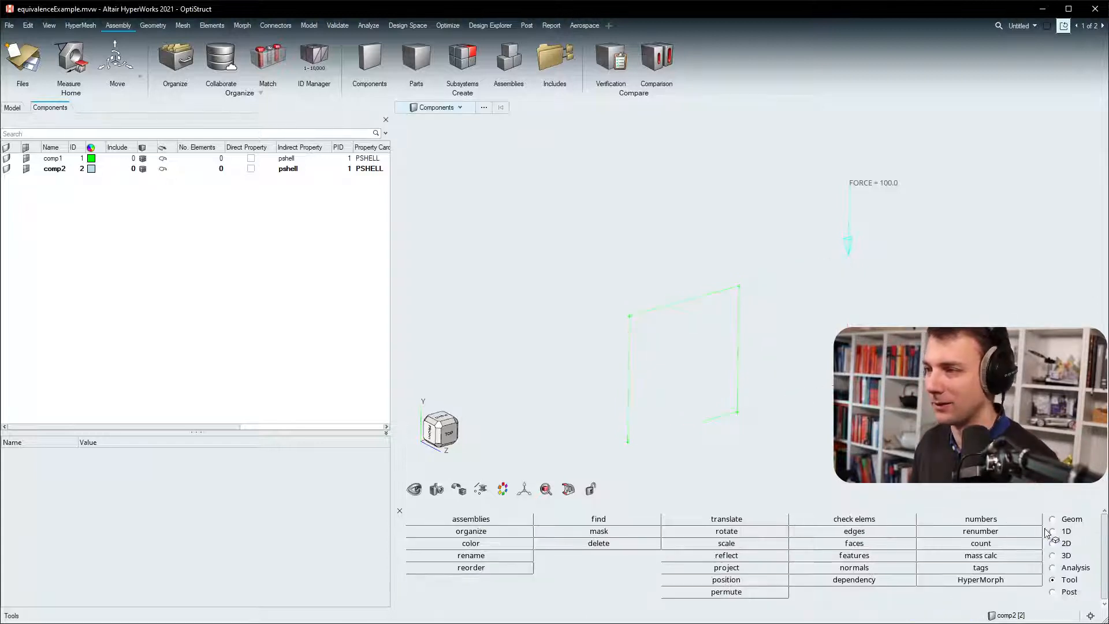
click(1053, 519)
click(599, 531)
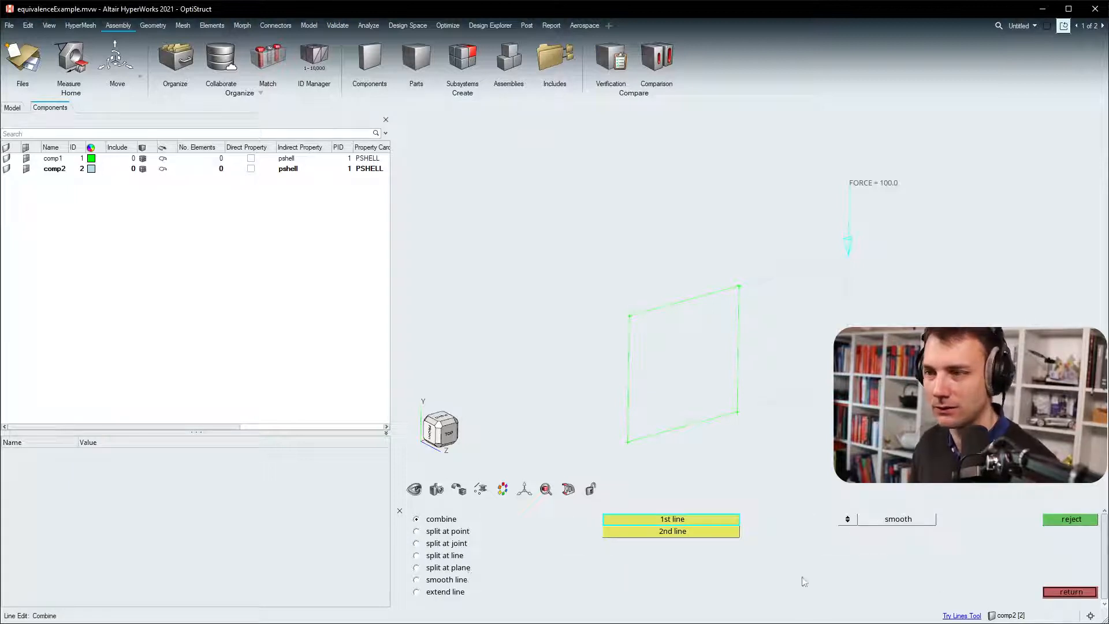
click(1072, 592)
- In the autocleanup parameters, turn off Within components only for edges and keep the equivalence tolerance at Auto
click(983, 559)
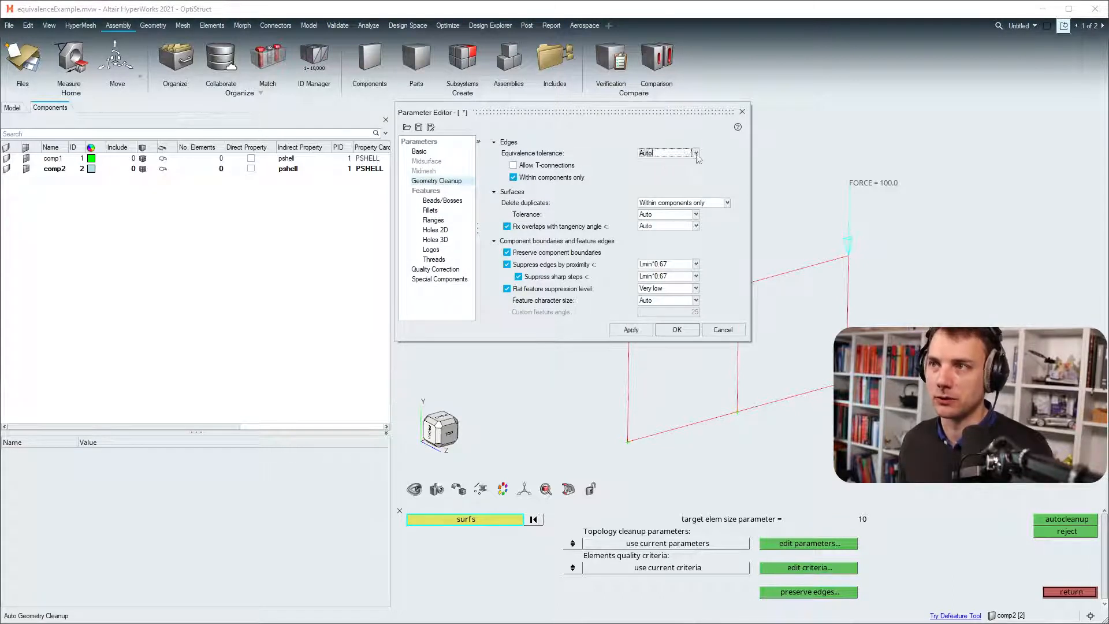
click(696, 153)
click(696, 154)
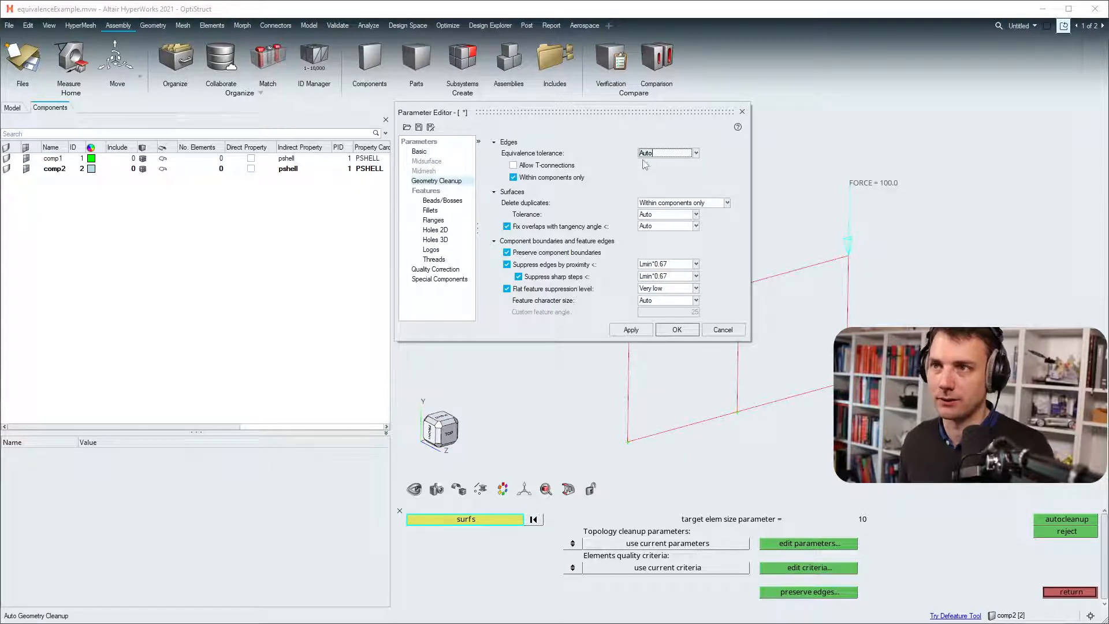
click(513, 167)
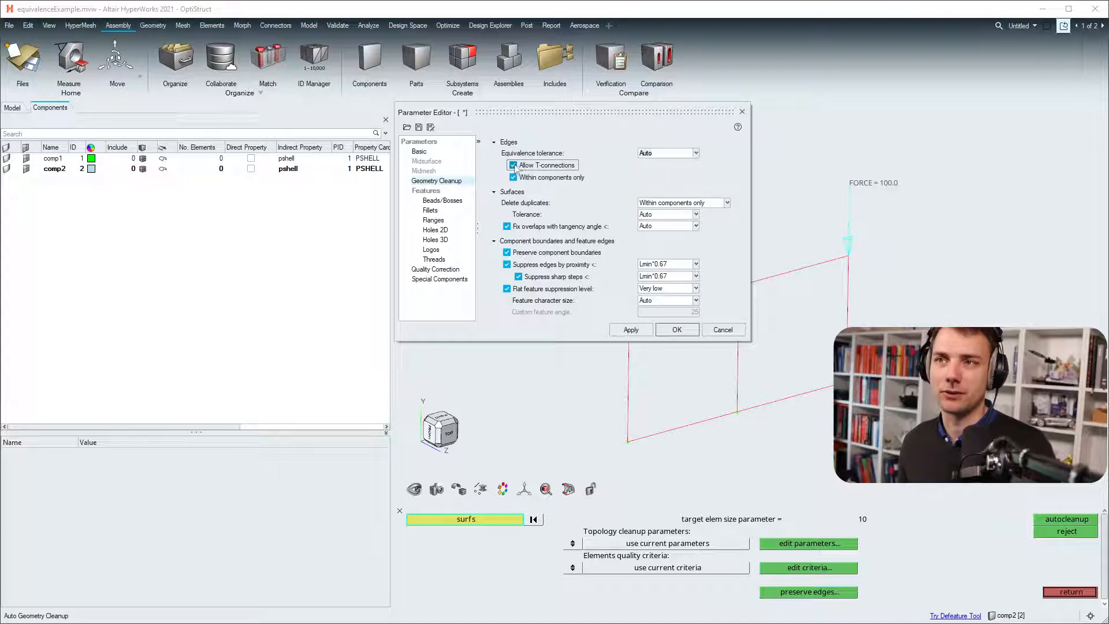
click(516, 168)
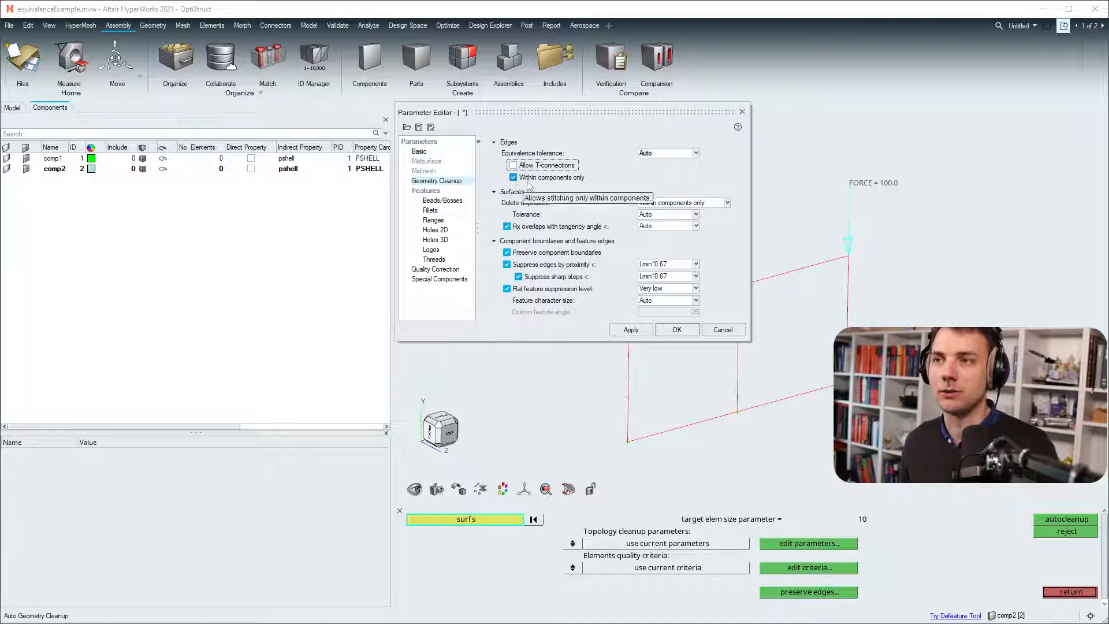
click(514, 177)
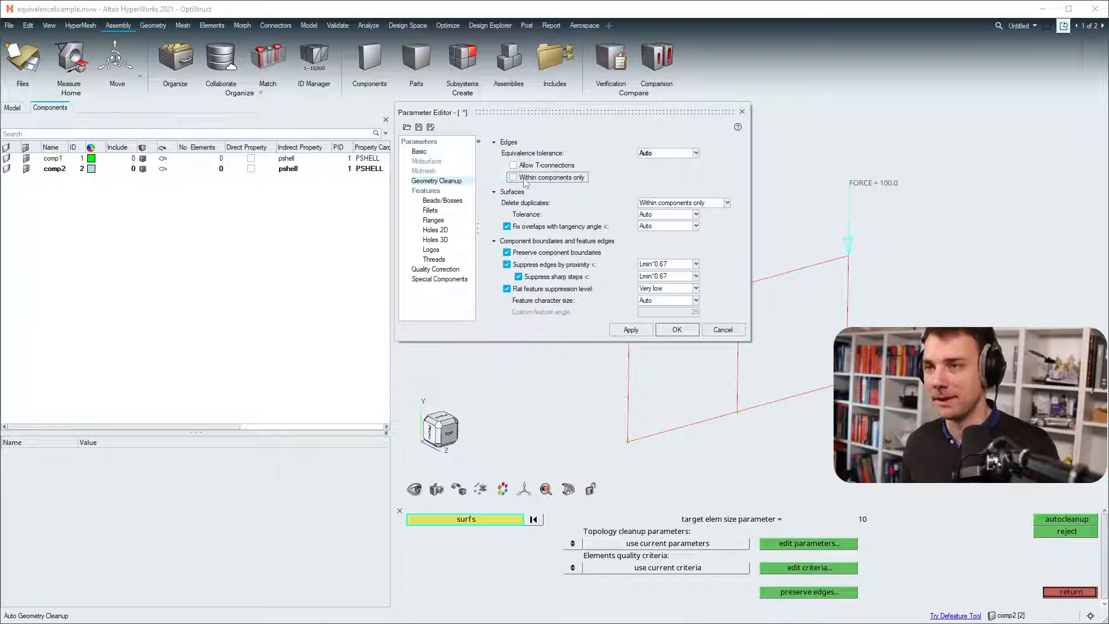
click(677, 329)
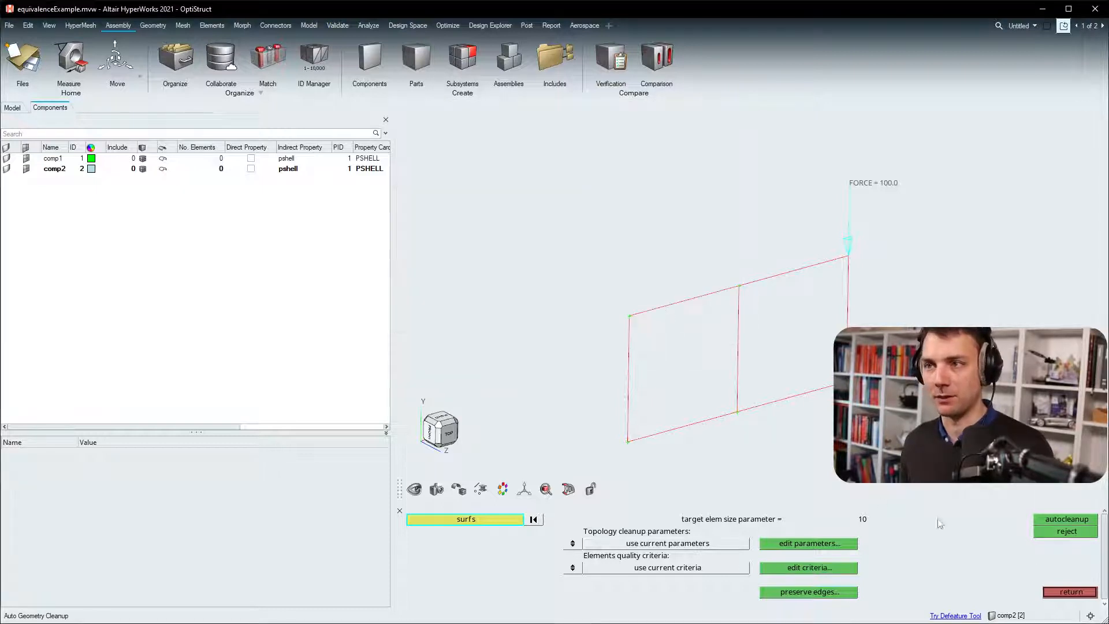
click(1071, 591)
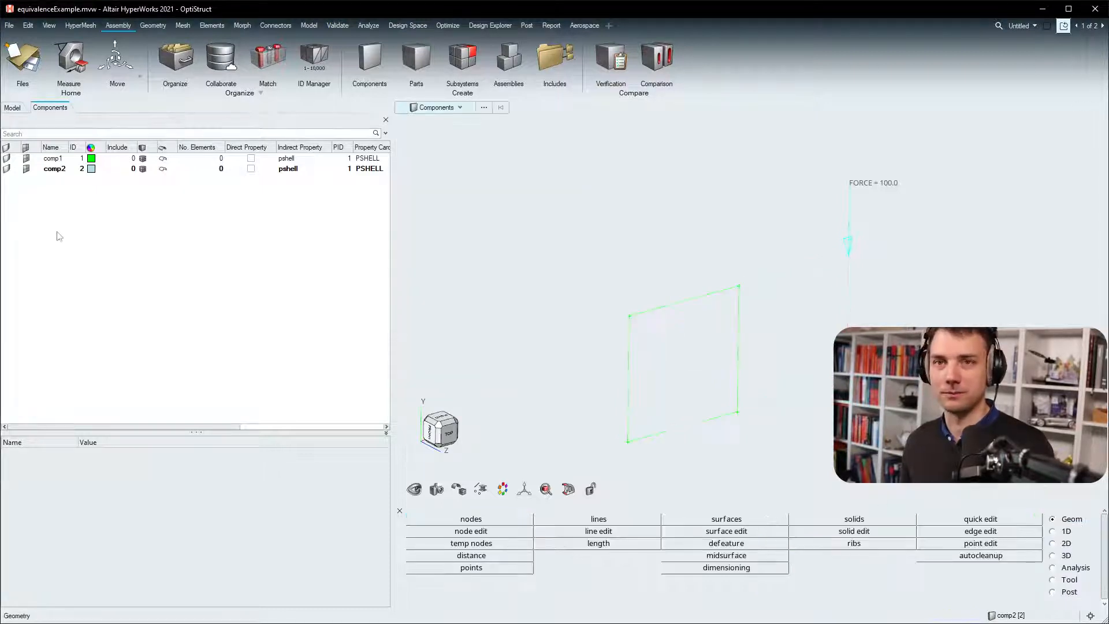
- Highlight comp2 in the model tree to check which surface it contains
click(13, 108)
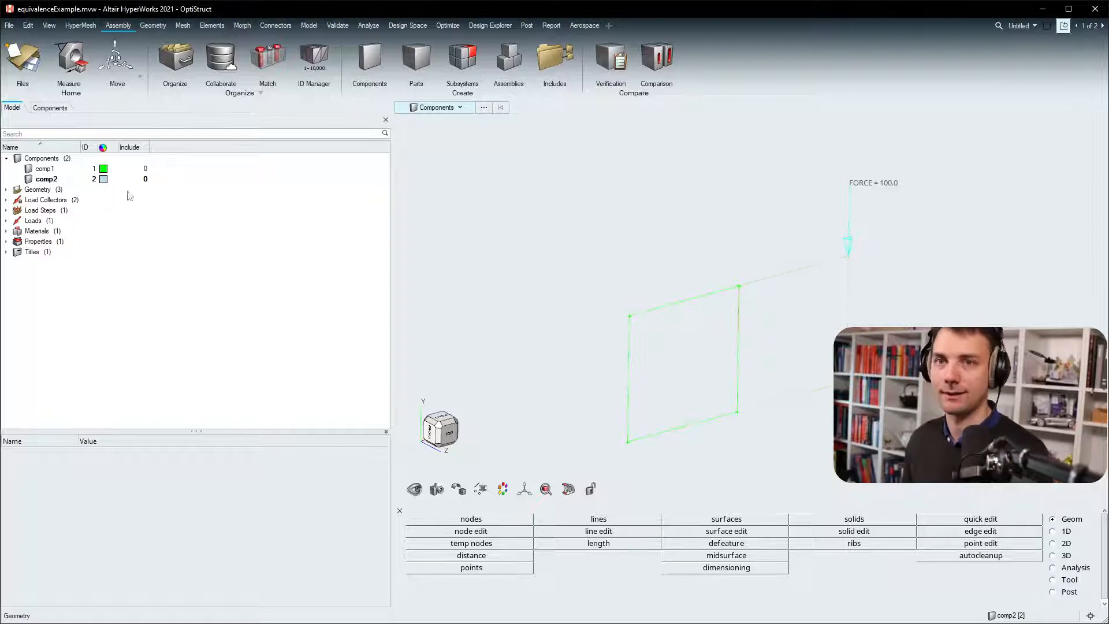
click(59, 179)
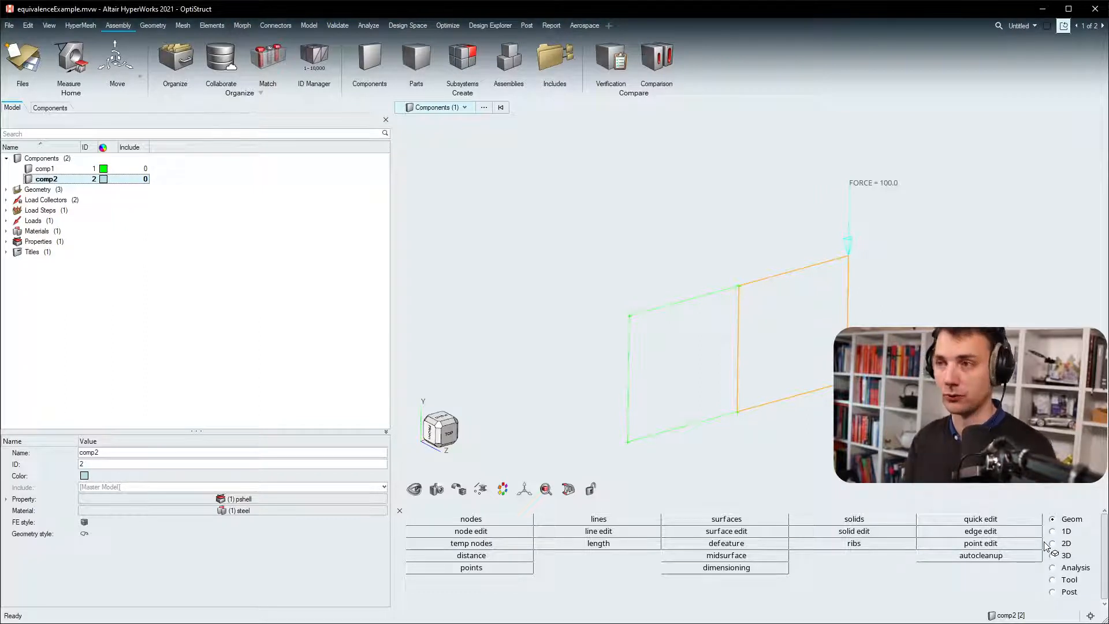
key(h)
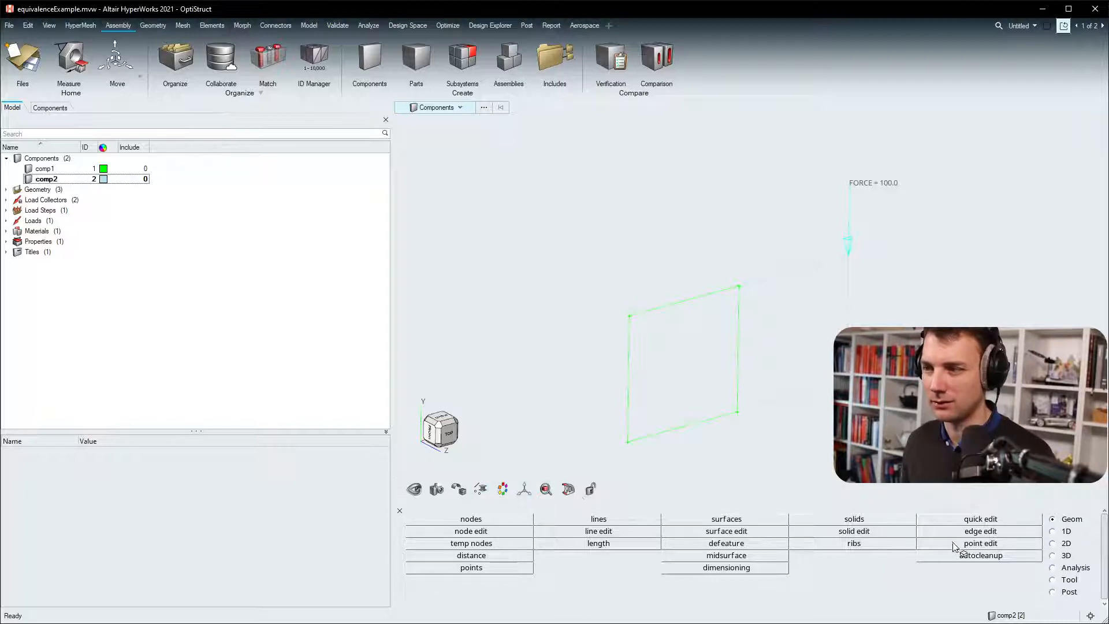
- Use Organize to move the comp2 surface, the one under the force, into comp1
click(1053, 580)
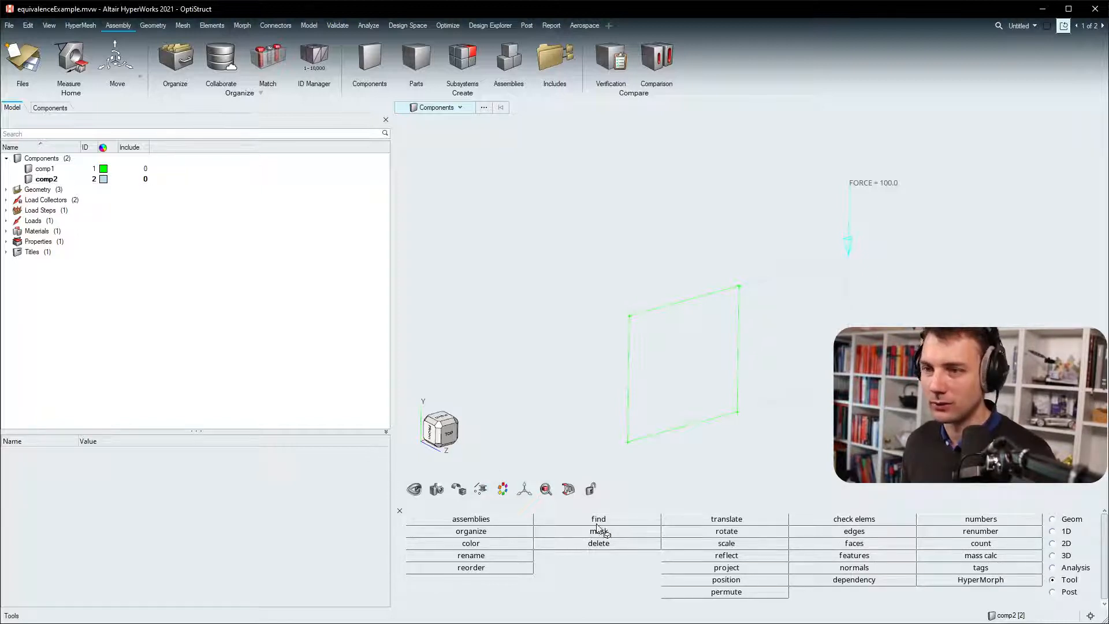
click(509, 530)
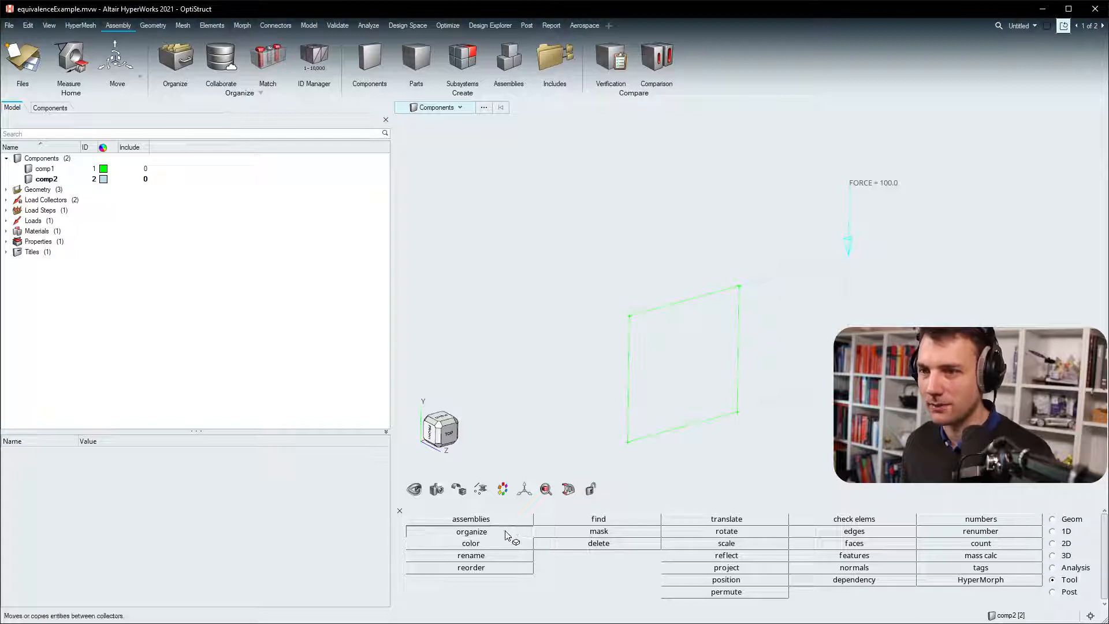
click(1089, 591)
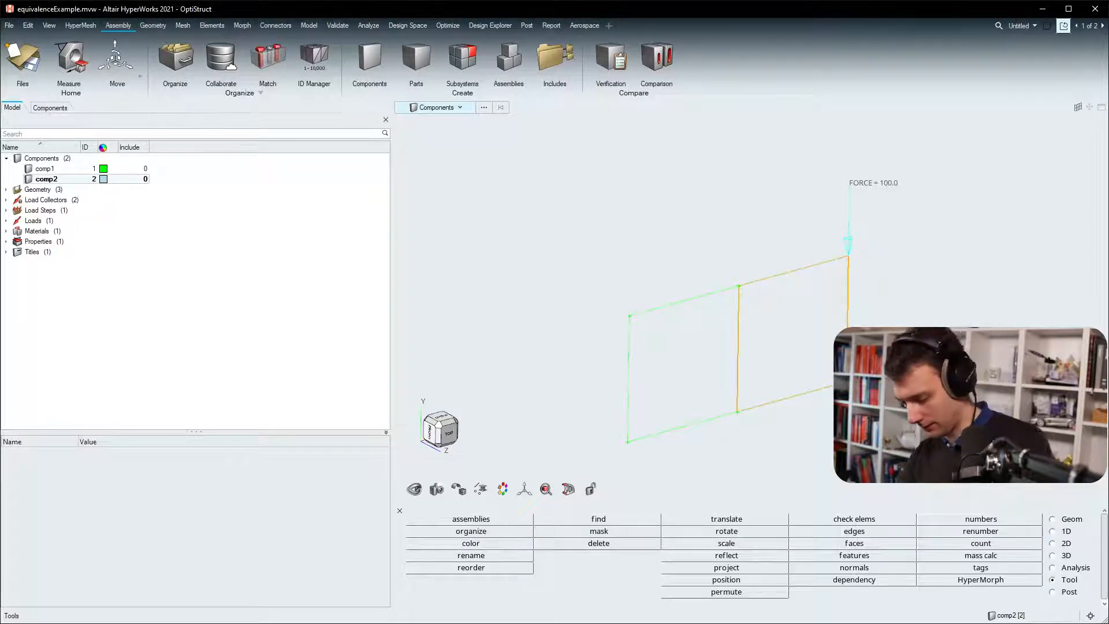
click(471, 531)
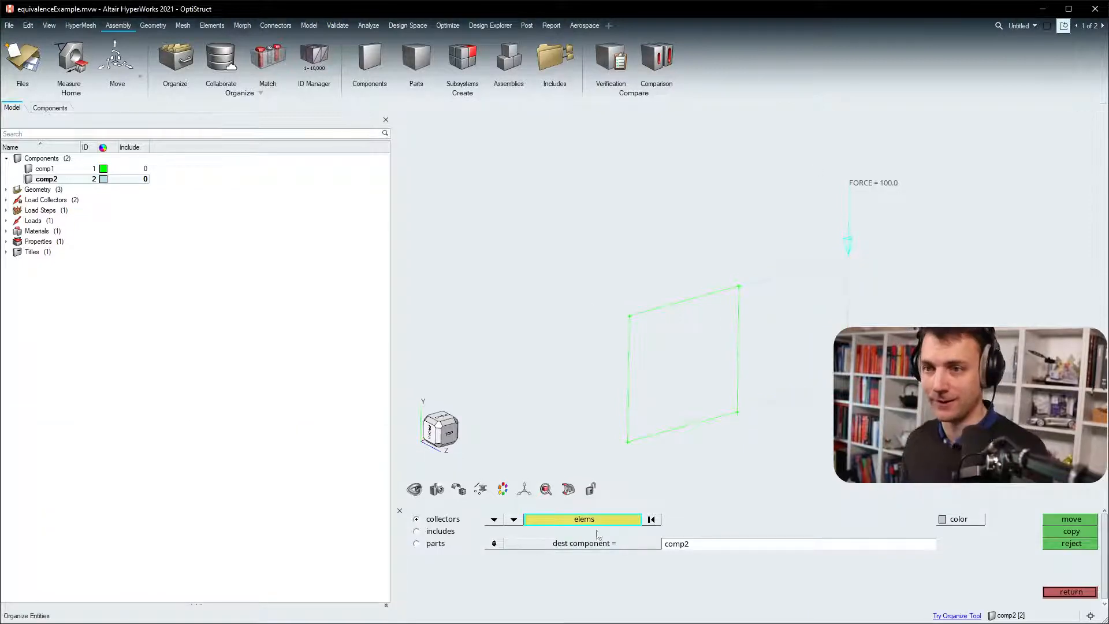
click(490, 520)
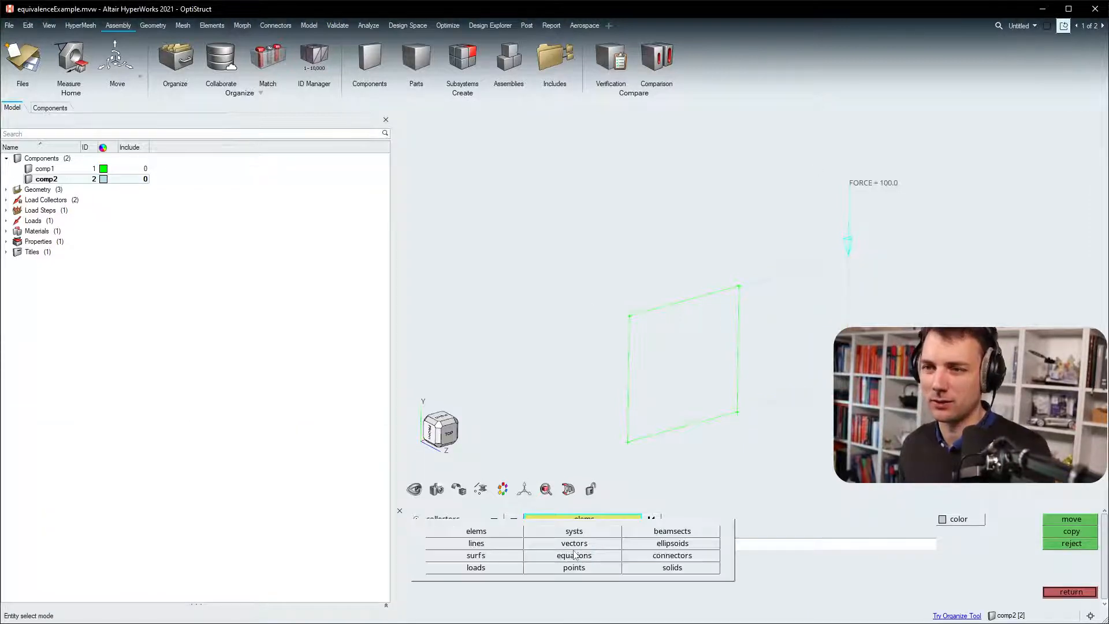
click(482, 558)
click(791, 282)
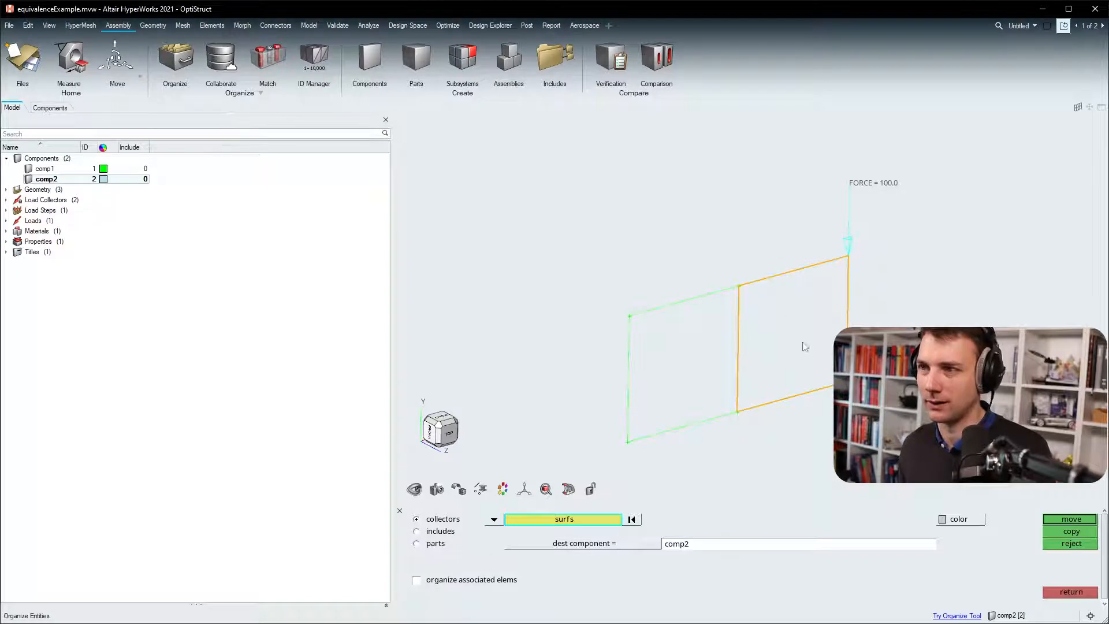
click(639, 543)
click(439, 522)
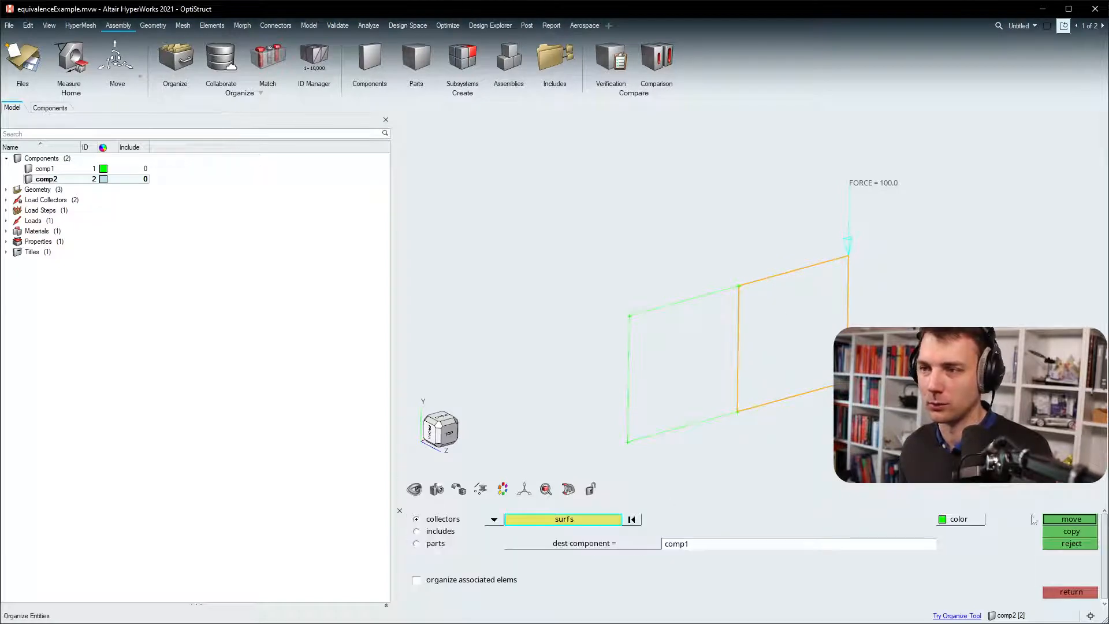
click(1071, 520)
click(1071, 591)
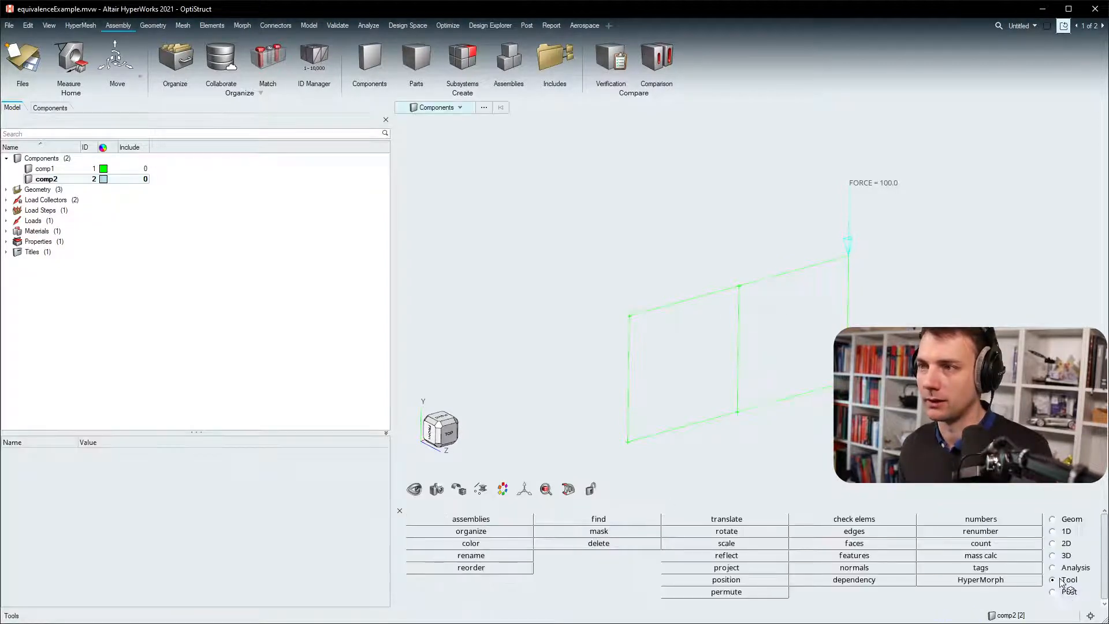
- Display the two surfaces as shaded geometry with surface edges
click(501, 489)
click(458, 490)
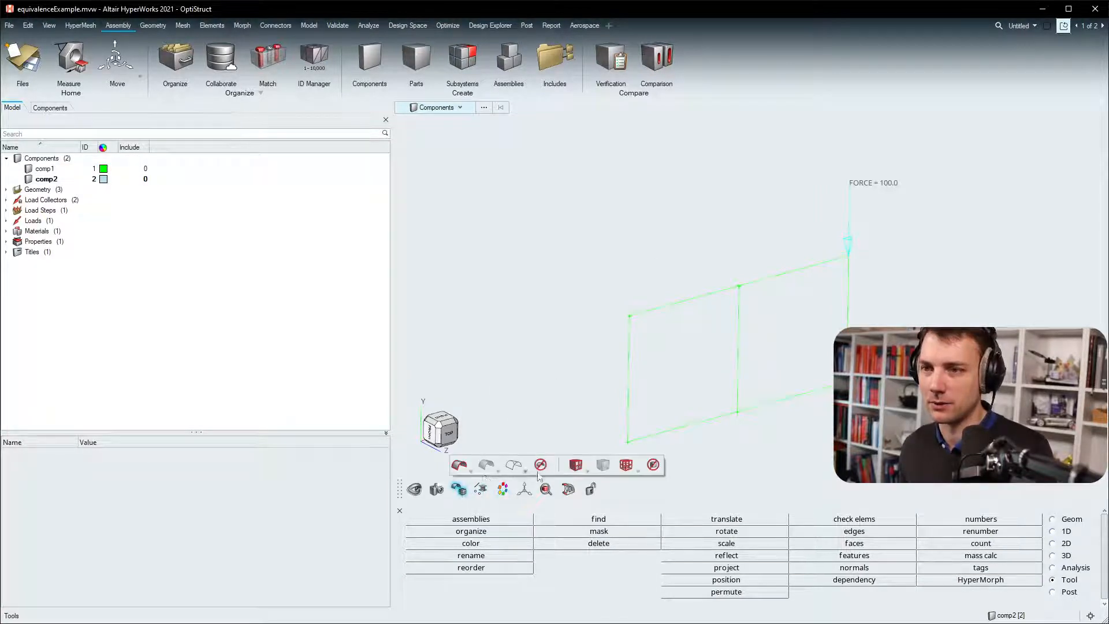
click(464, 469)
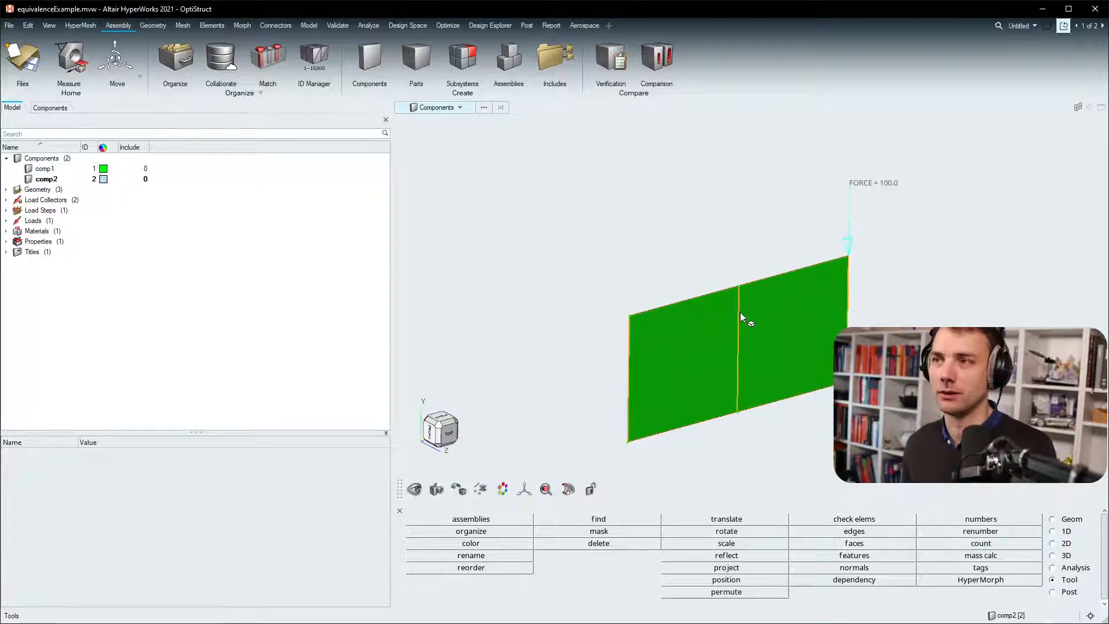
ctrl+drag(791, 333, 782, 324)
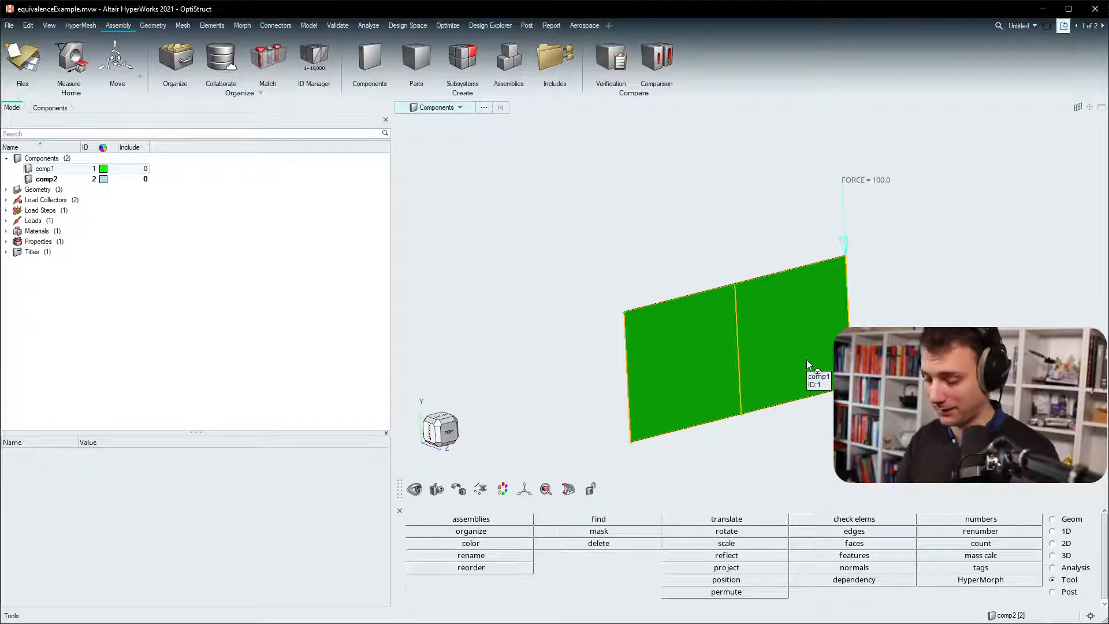
- In Quick Geometry Edit, toggle the edge between the two surfaces at 0.010 tolerance to join them
key(F10)
key(F11)
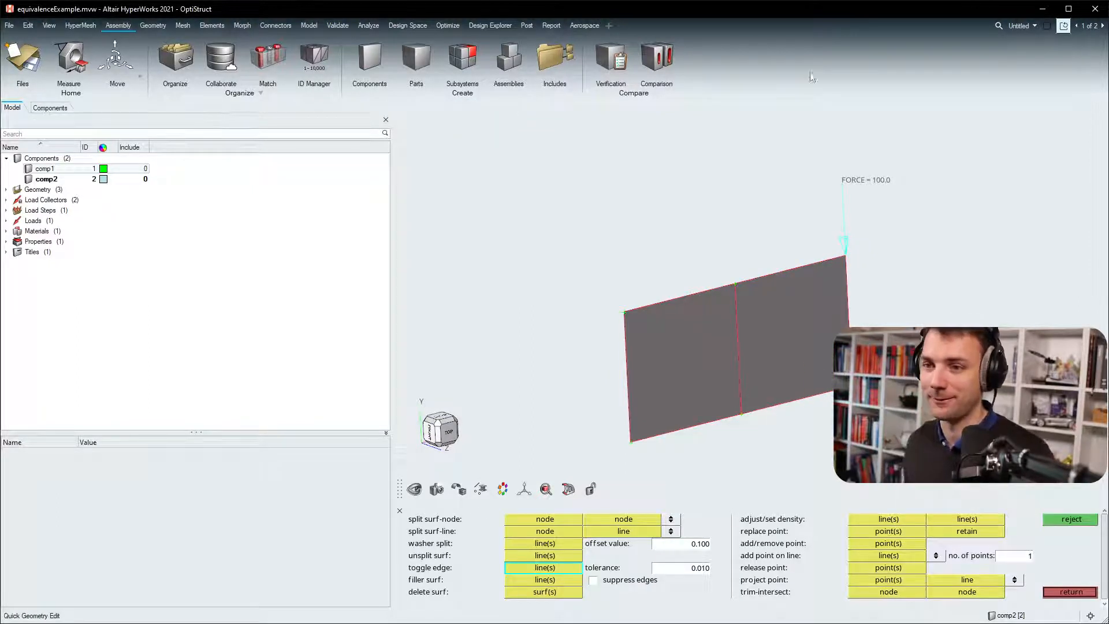
mouse_move(806, 360)
ctrl+mouse_down()
mouse_move(749, 345)
mouse_move(722, 352)
ctrl+mouse_up()
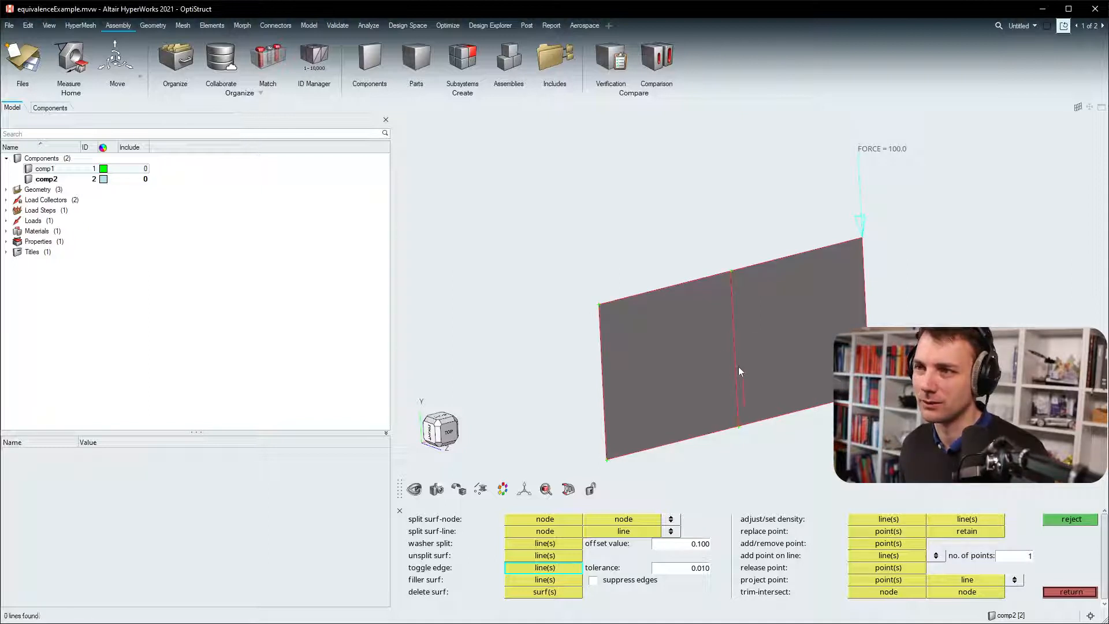
click(733, 338)
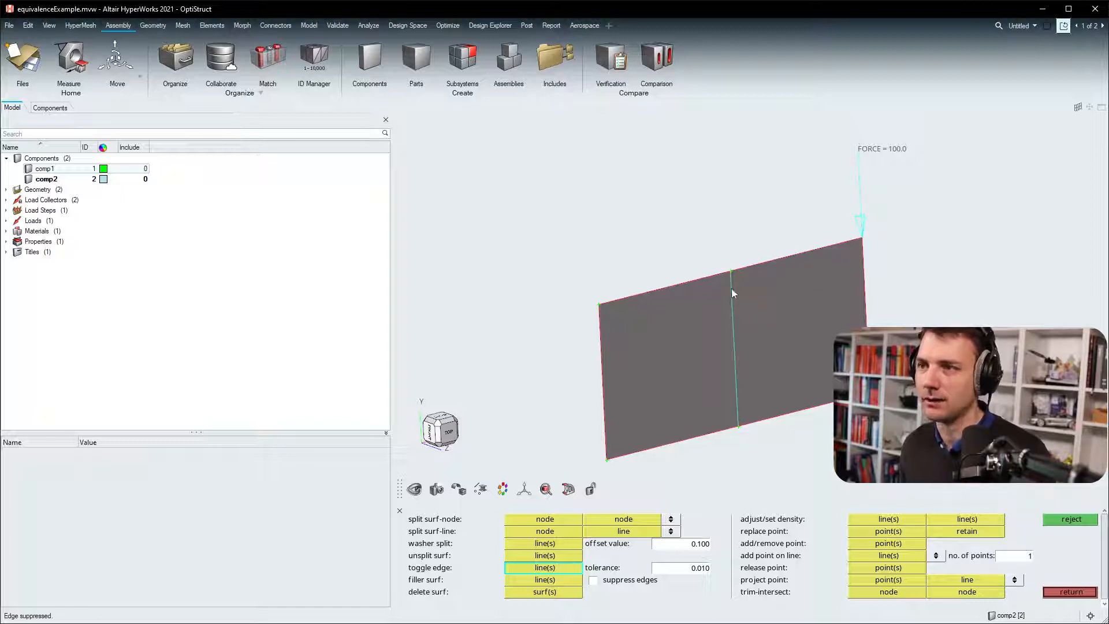
click(732, 285)
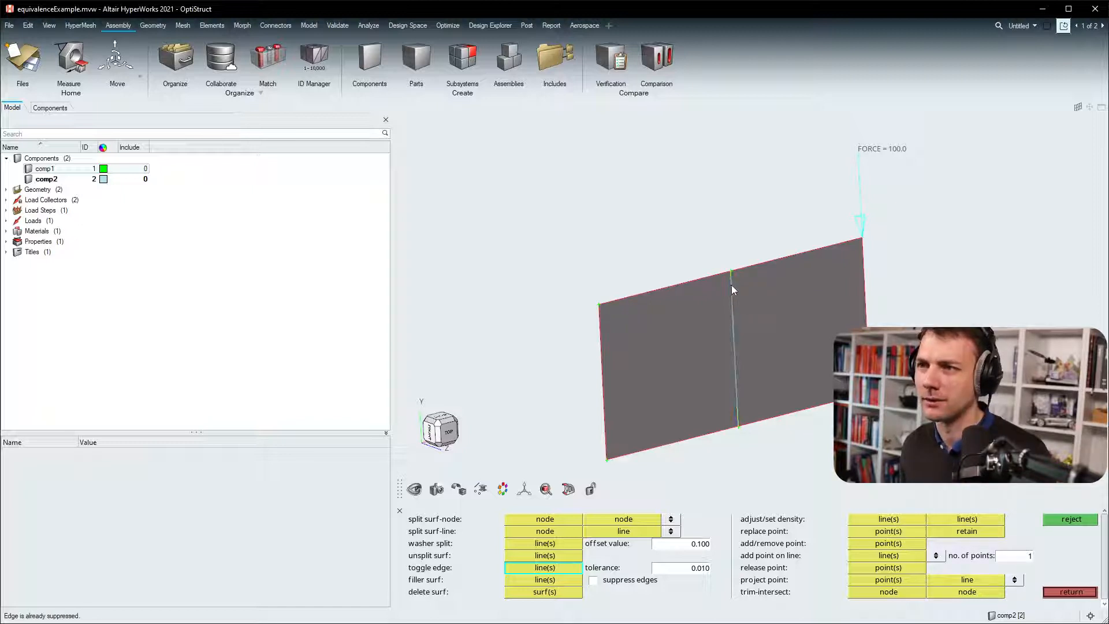
click(732, 285)
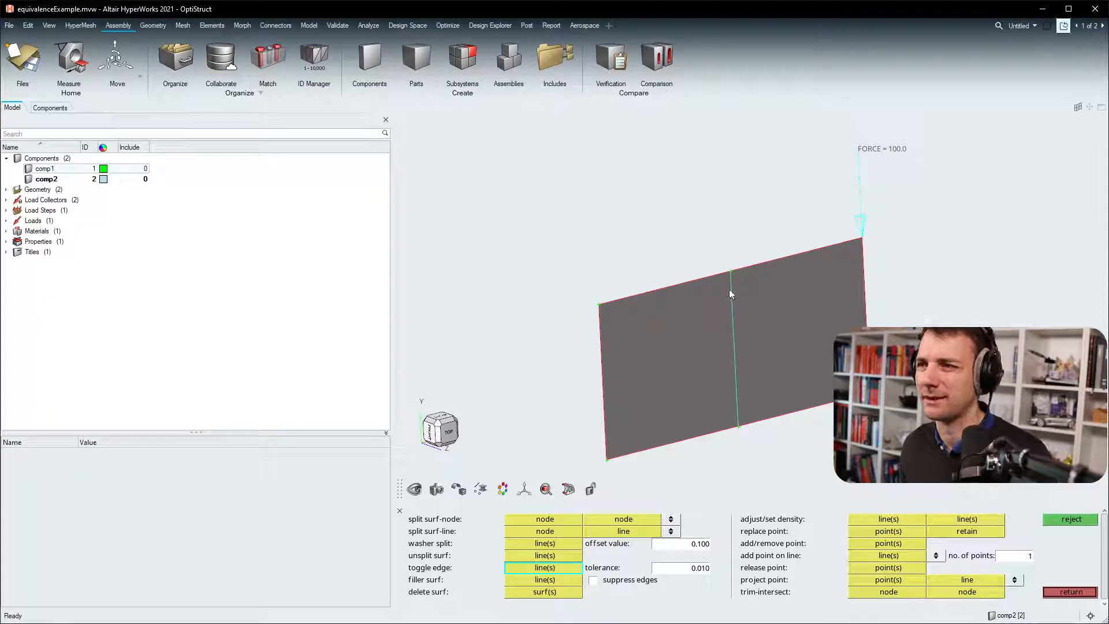
- Release the shared edge between the two surfaces, and toggle it again to rejoin them
scroll(737, 297, up, 1)
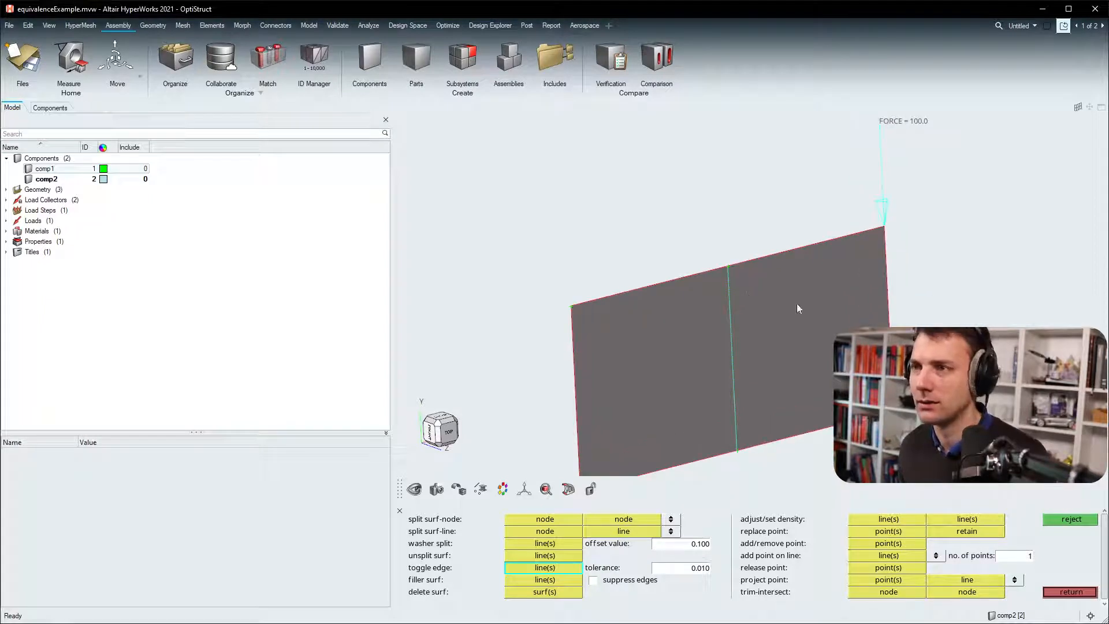
click(729, 278)
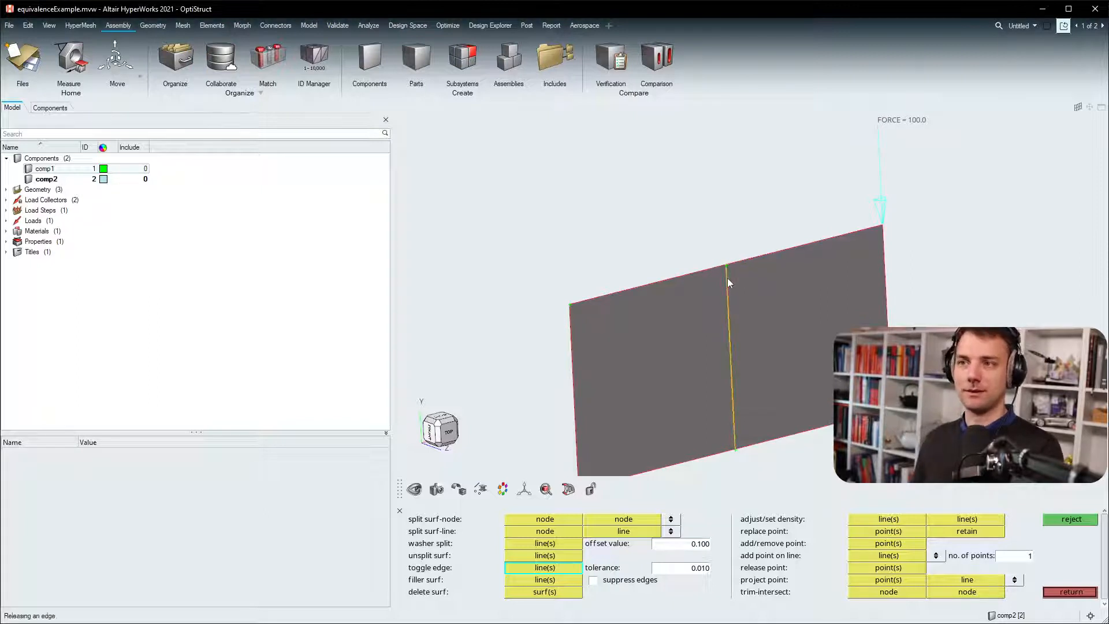
shift+click(727, 279)
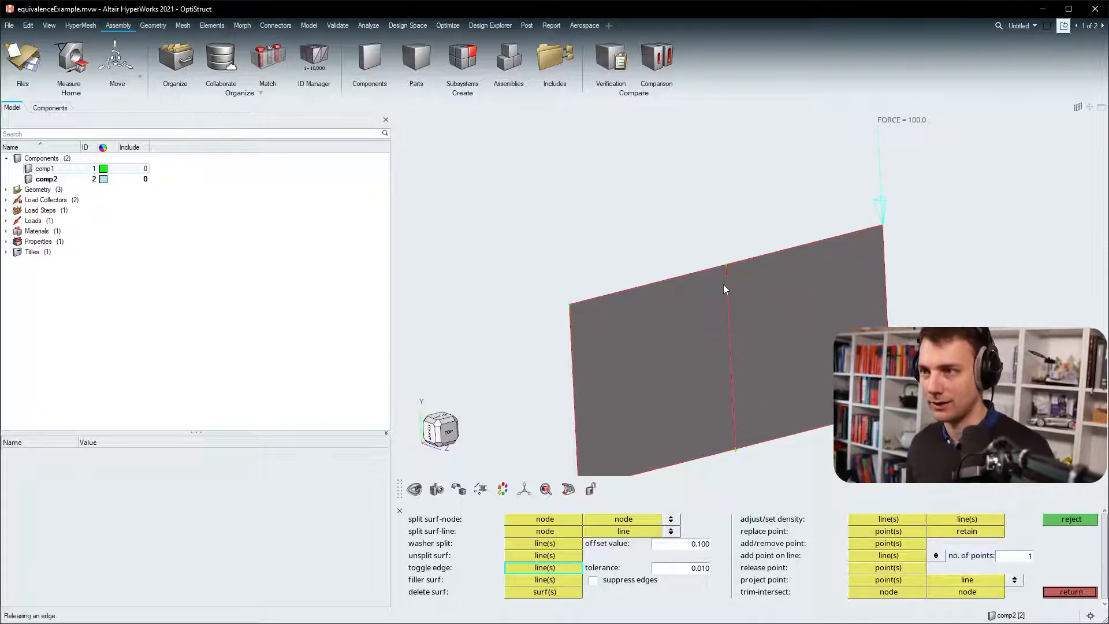
scroll(746, 323, down, 1)
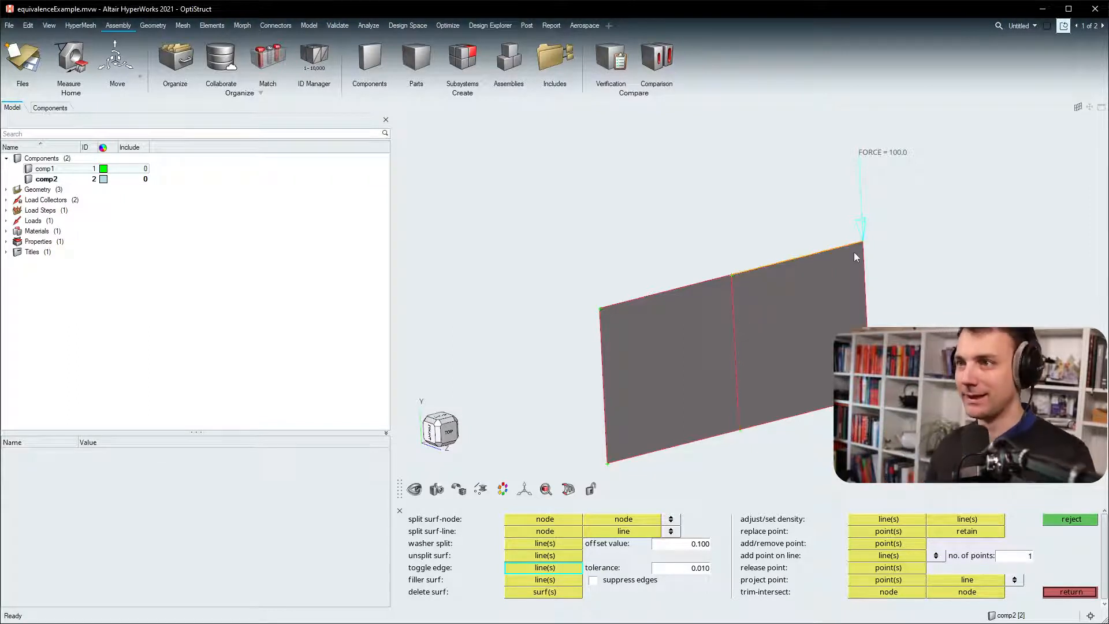
click(738, 297)
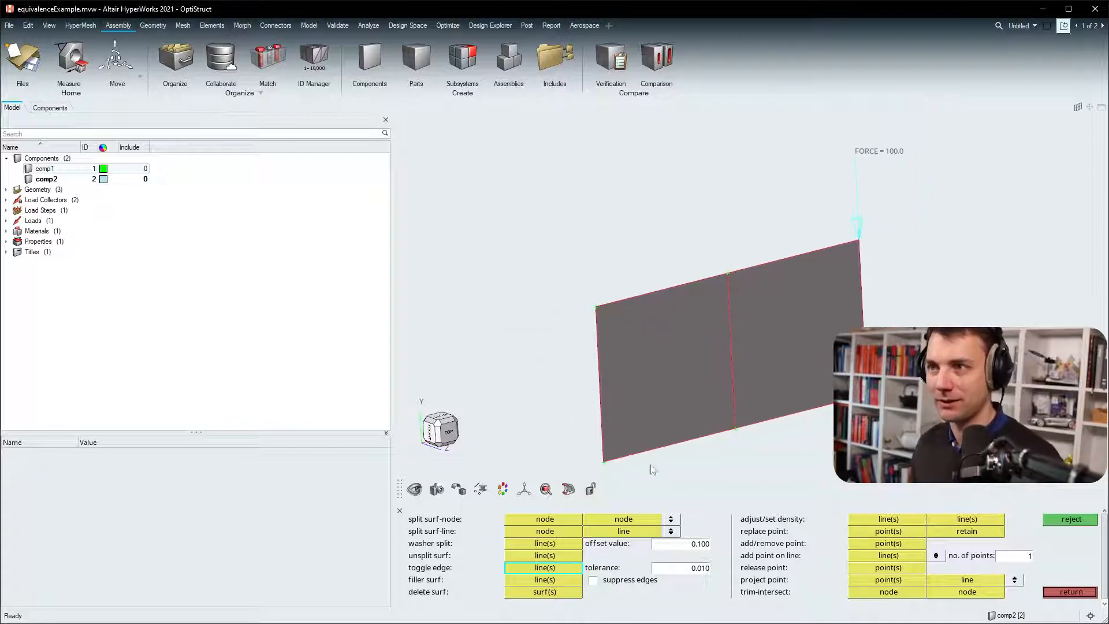
- Leave Quick Geometry Edit and move the surface under the force back into comp2 with Organize
click(1071, 592)
click(1069, 580)
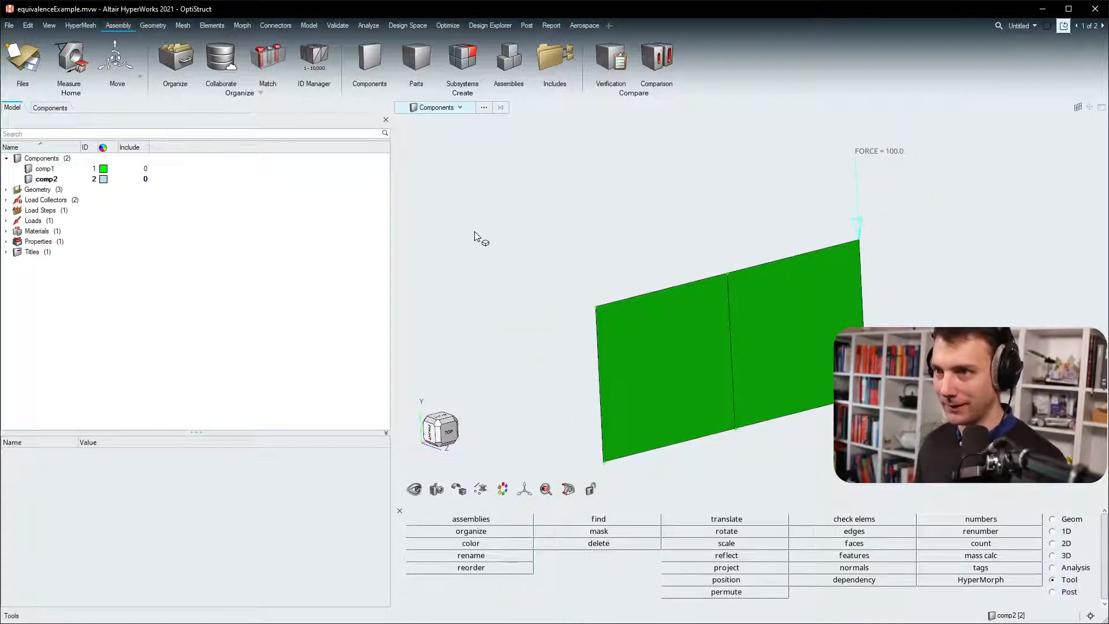
key(shift+F11)
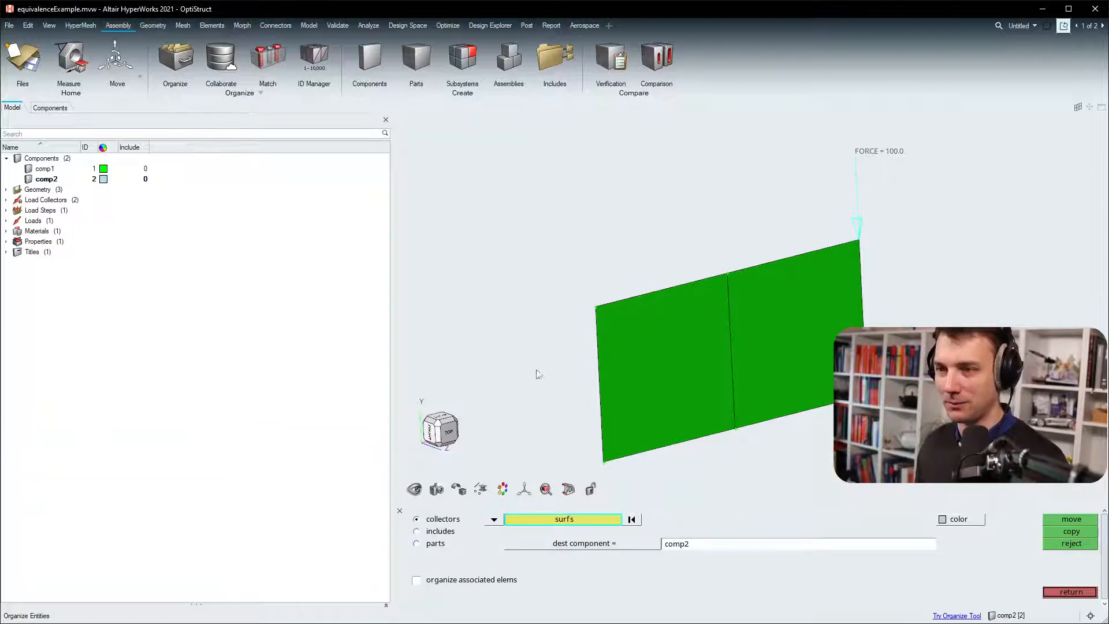
click(761, 395)
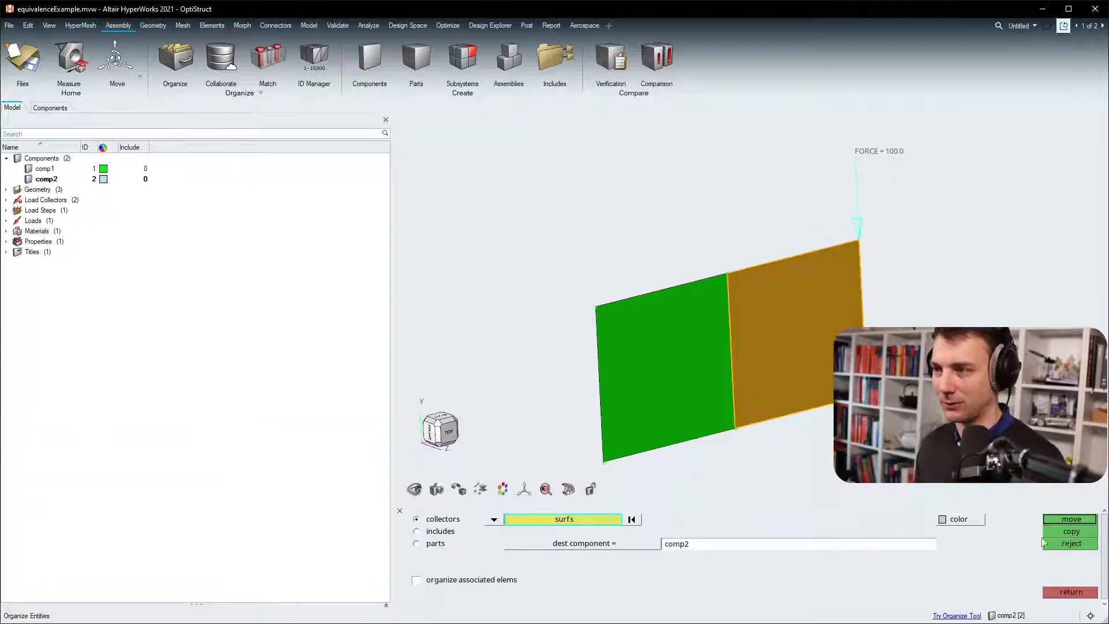
click(1071, 519)
click(1071, 593)
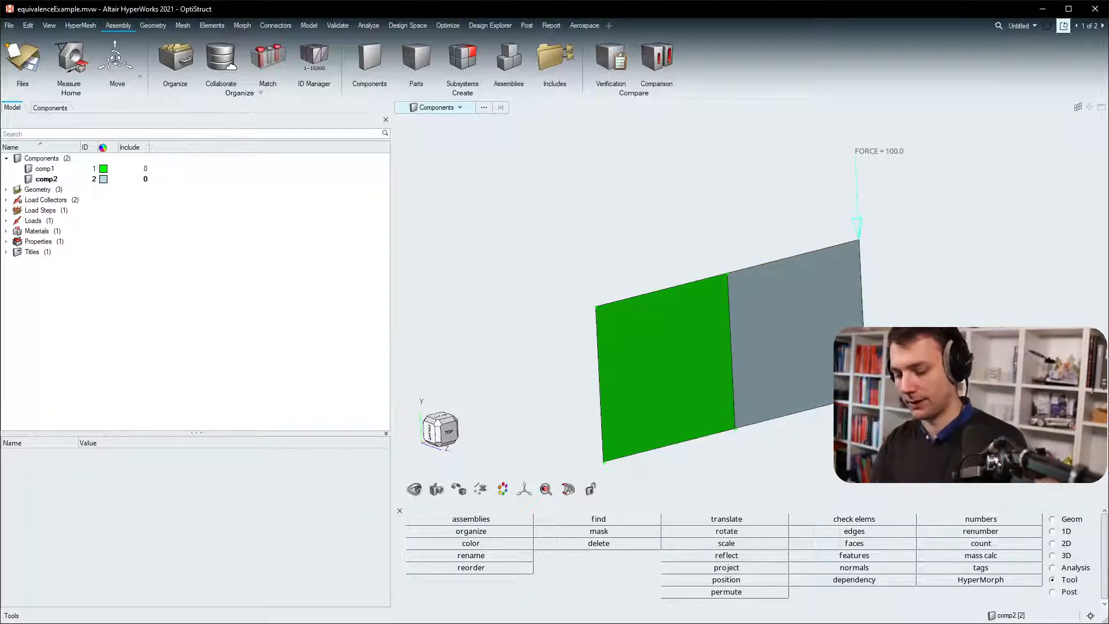
- In Quick Geometry Edit, toggle the edge between the comp1 and comp2 surfaces at 0.010 tolerance to join them
key(F11)
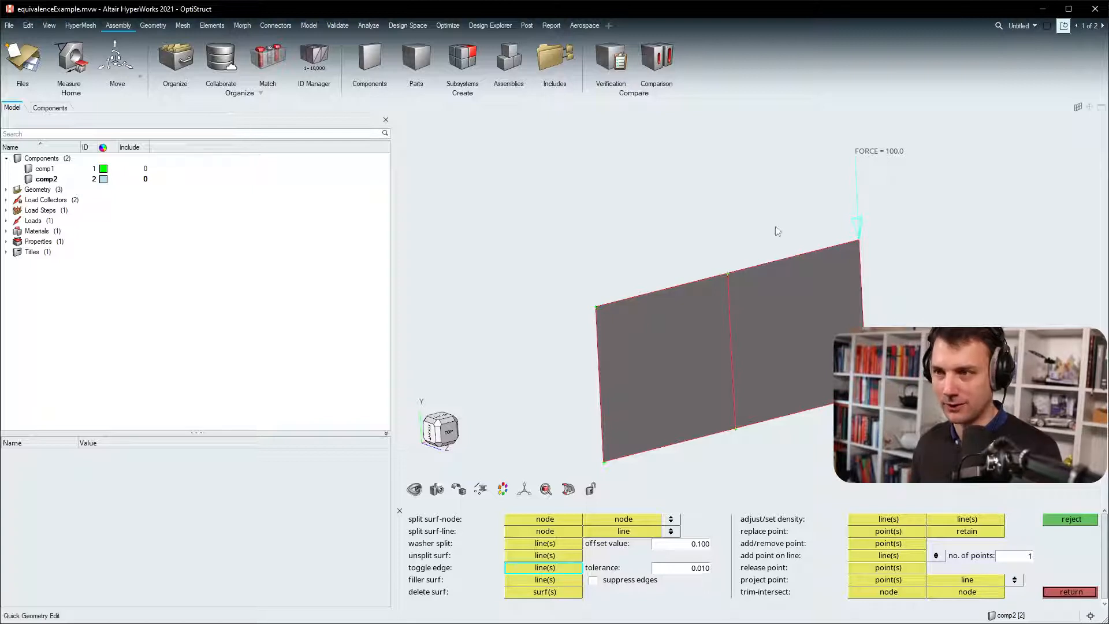
click(729, 288)
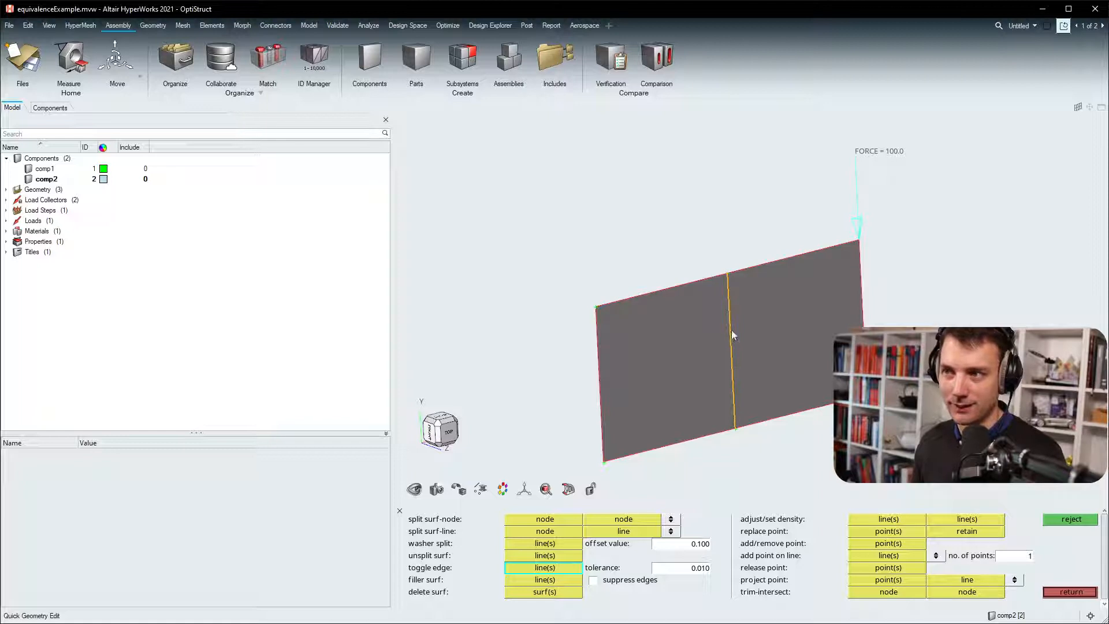
right_drag(726, 353, 747, 341)
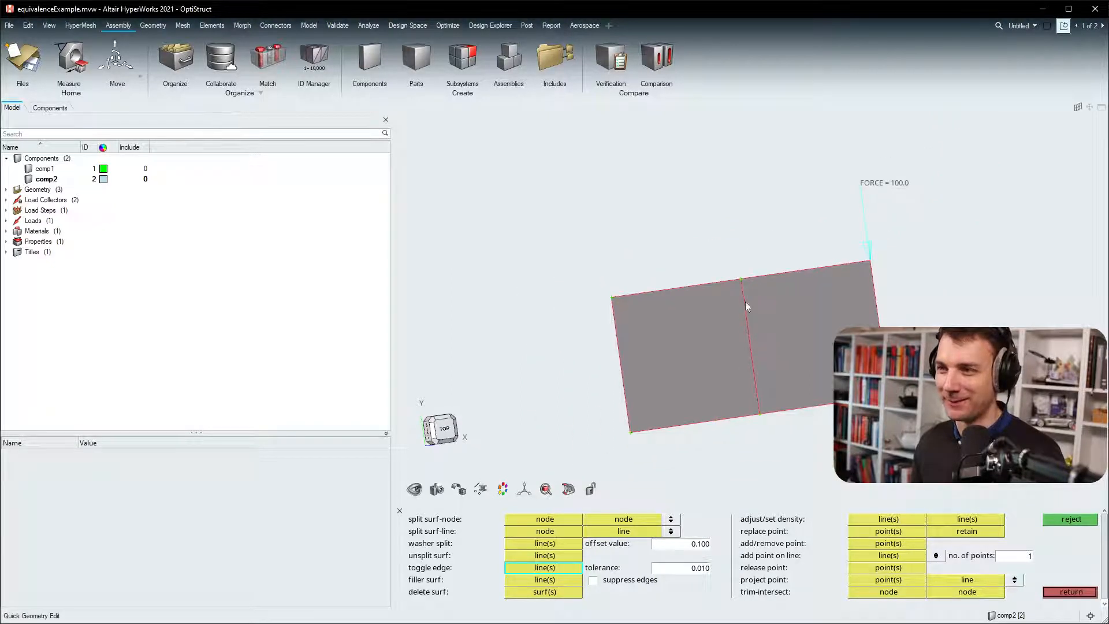
scroll(745, 295, up, 3)
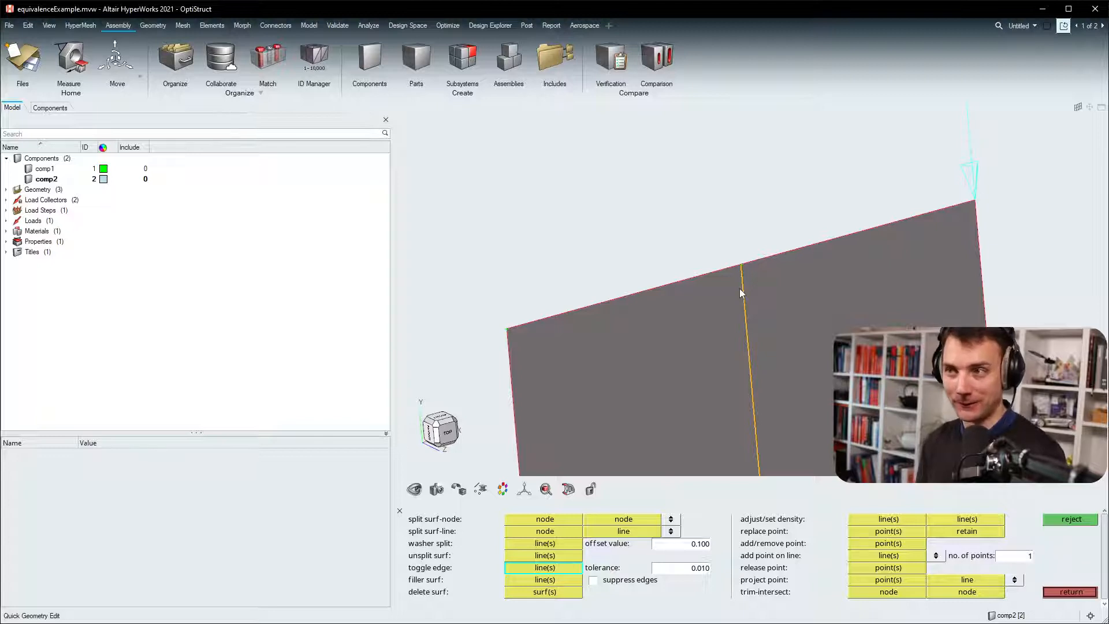
click(740, 289)
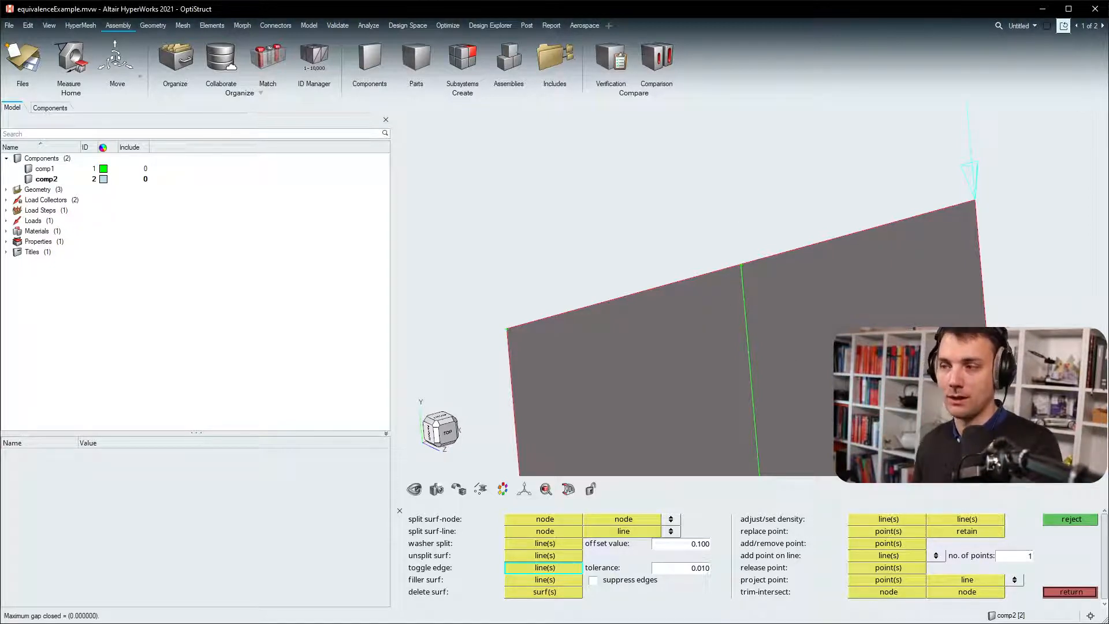
click(1083, 593)
scroll(810, 351, down, 2)
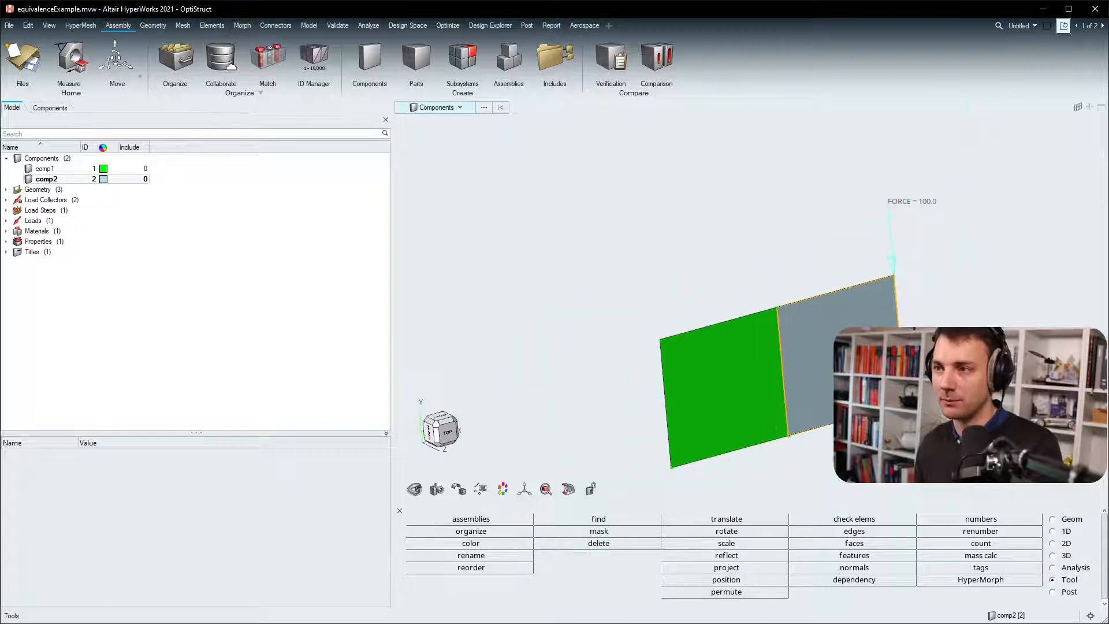
- Mesh both surfaces with mixed elements of size 10.000, assigning the elements to their surface components
key(F12)
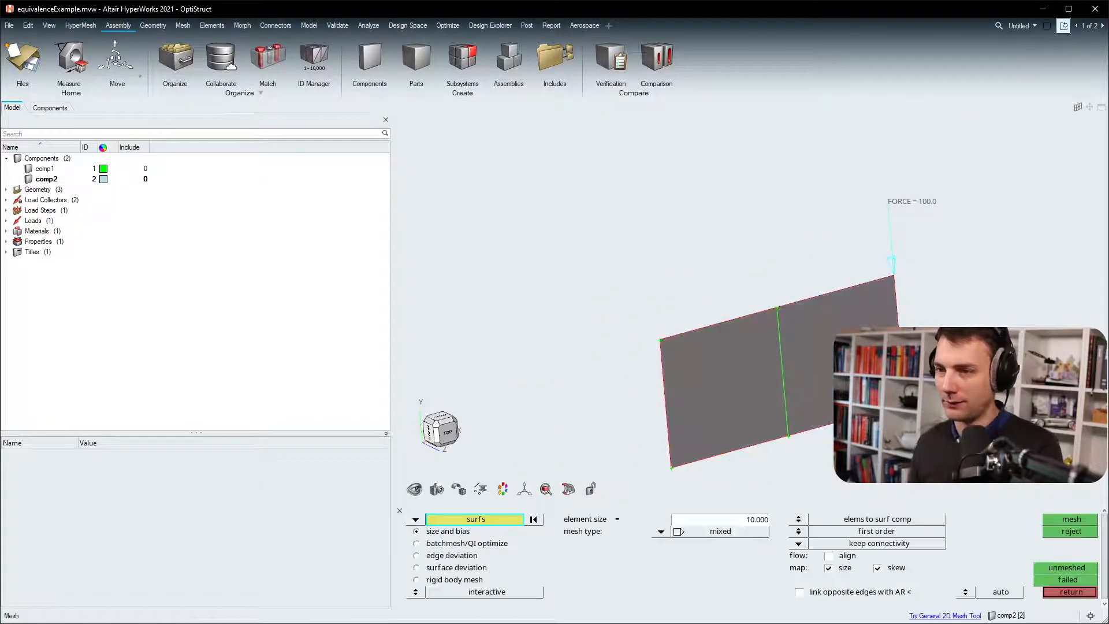
click(749, 388)
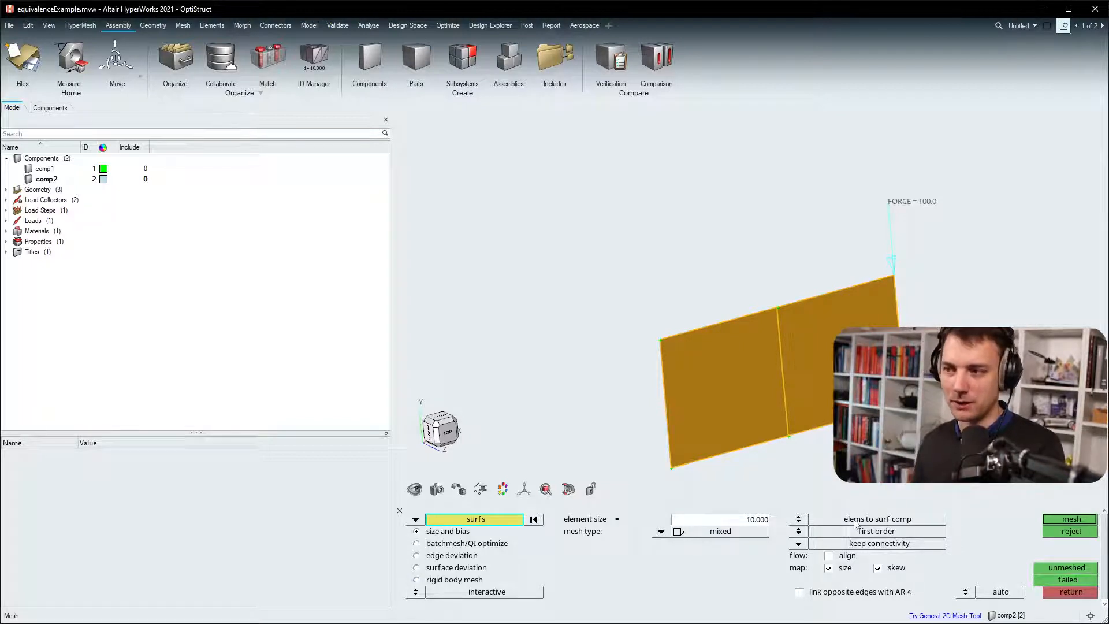
click(1076, 519)
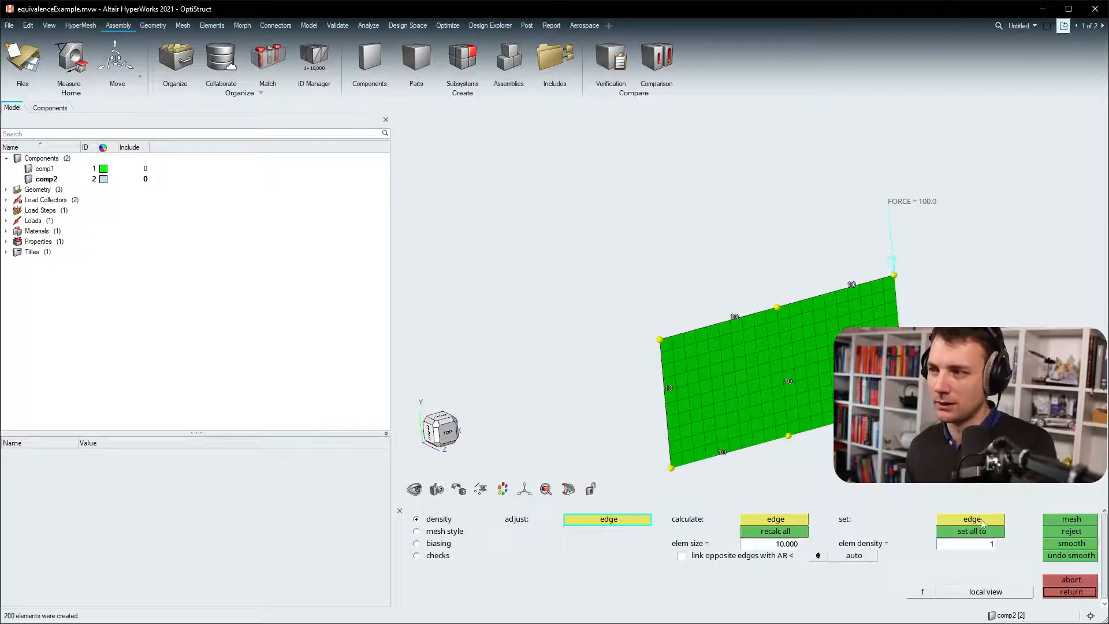
click(1078, 592)
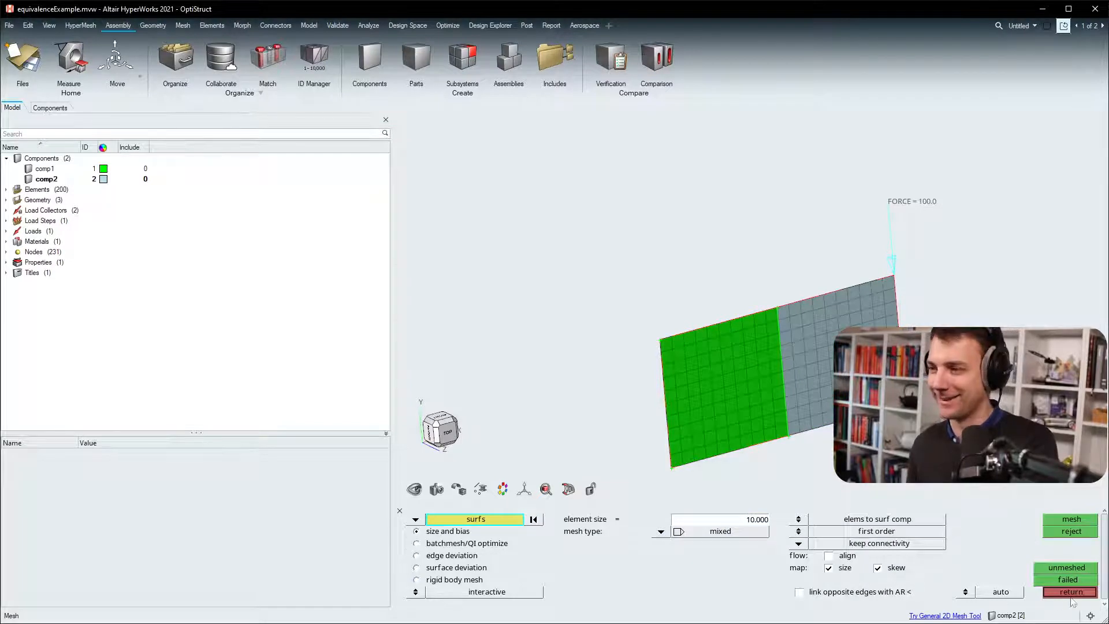
click(1071, 591)
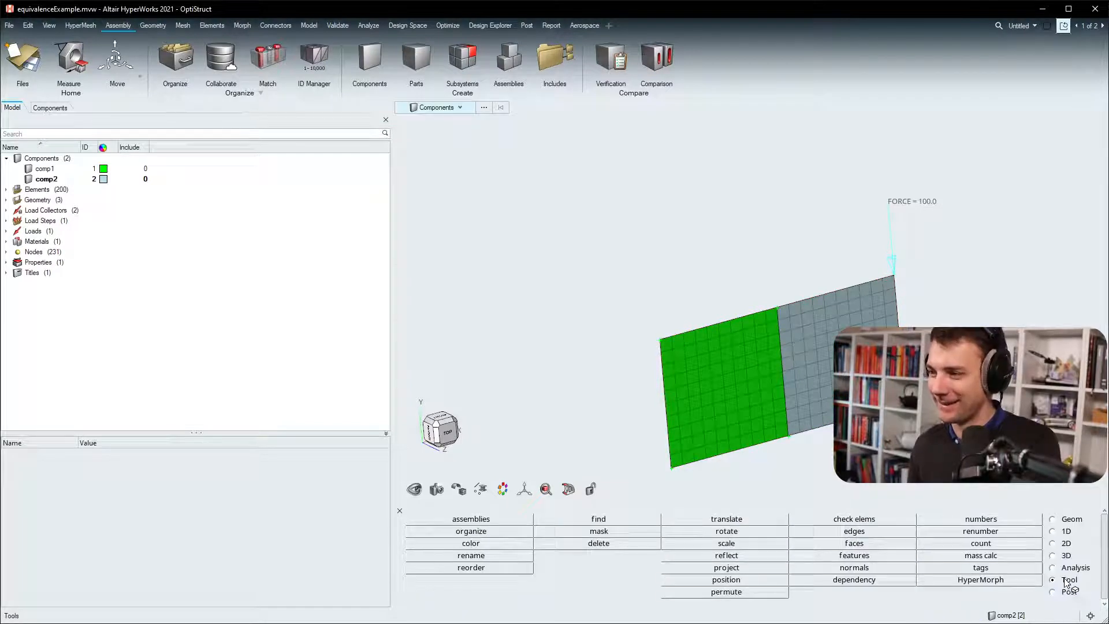
- Preview node equivalence for comp1 and comp2 with the Edges tool at a tolerance of 0.010
click(867, 531)
click(812, 370)
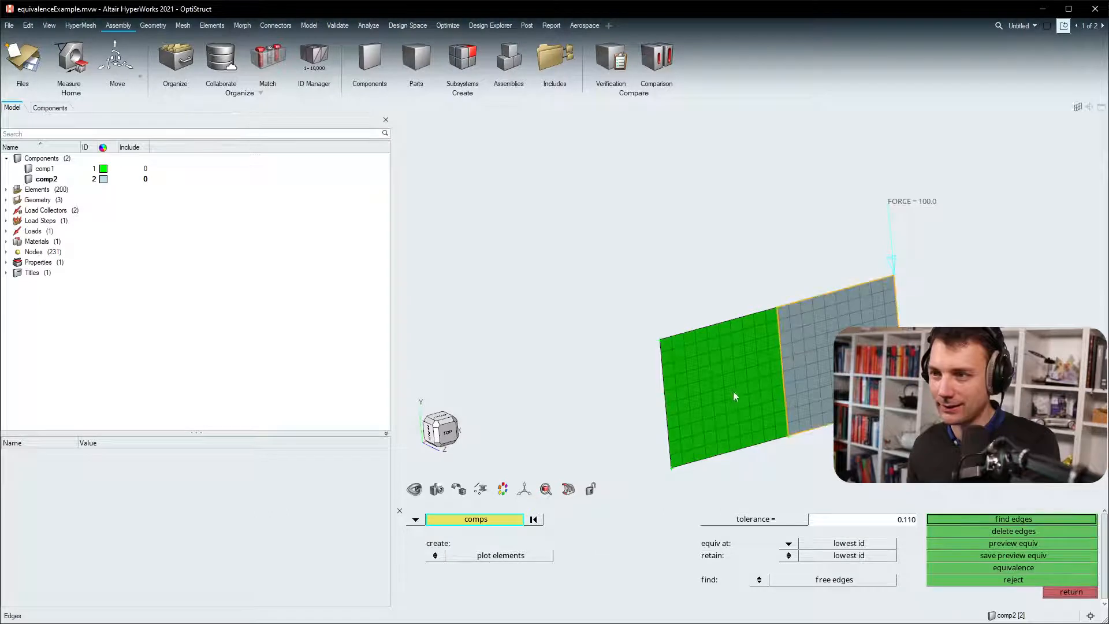
click(733, 391)
click(905, 521)
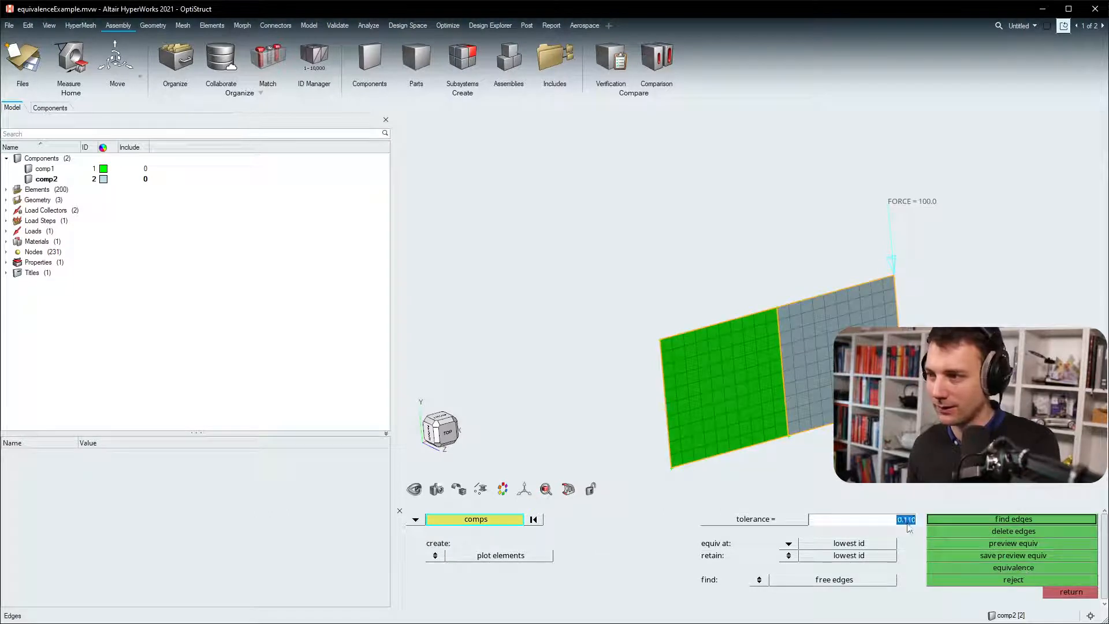
key(BackSpace)
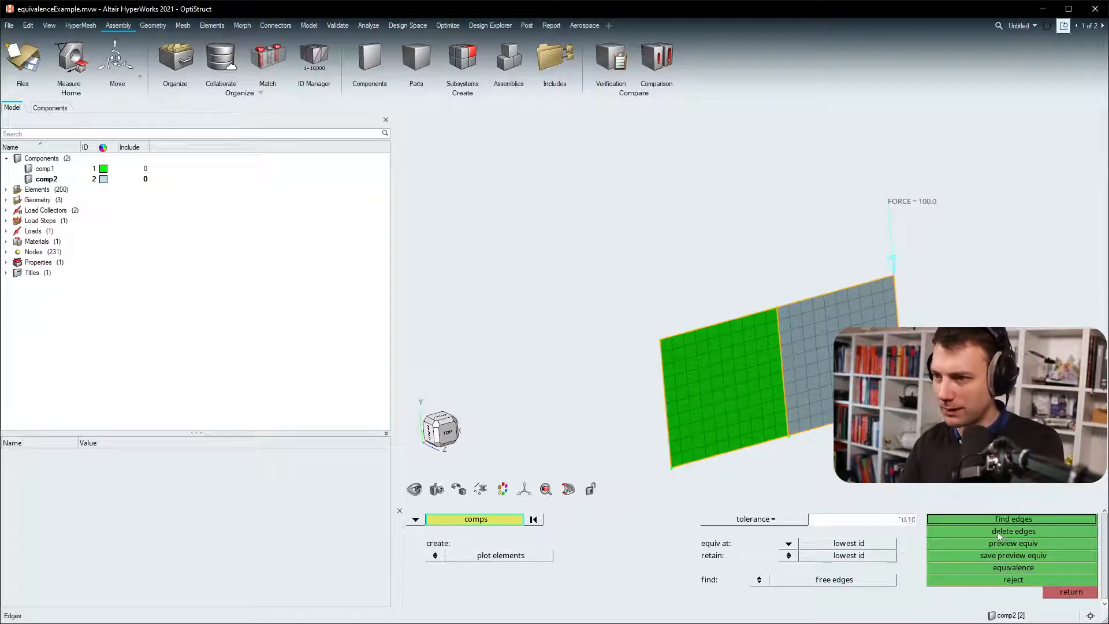
text(0)
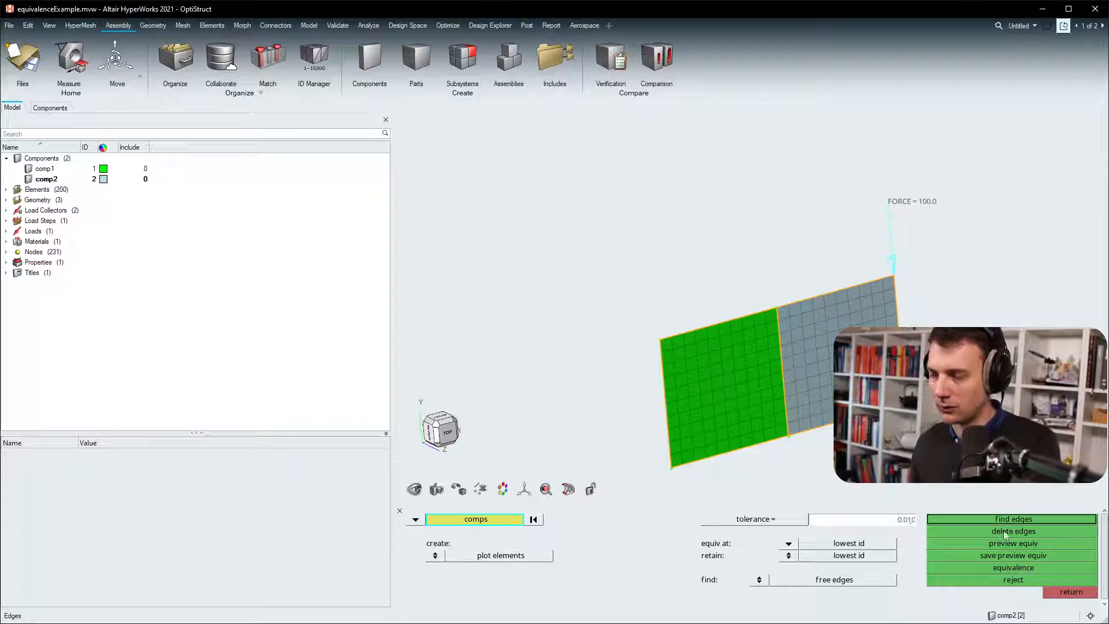
click(1031, 543)
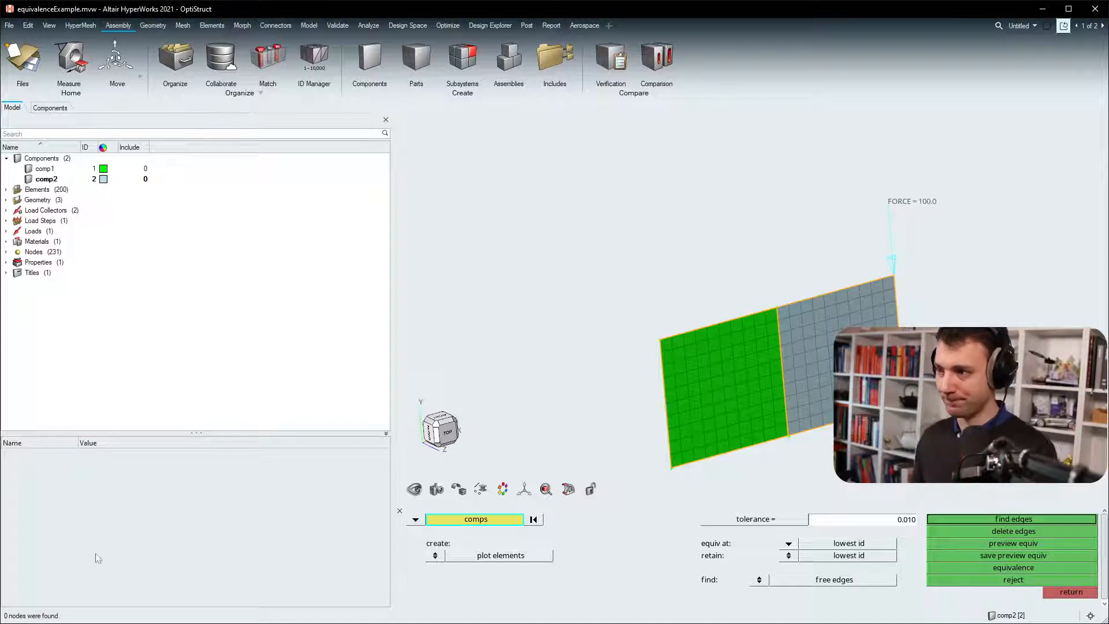
click(1071, 591)
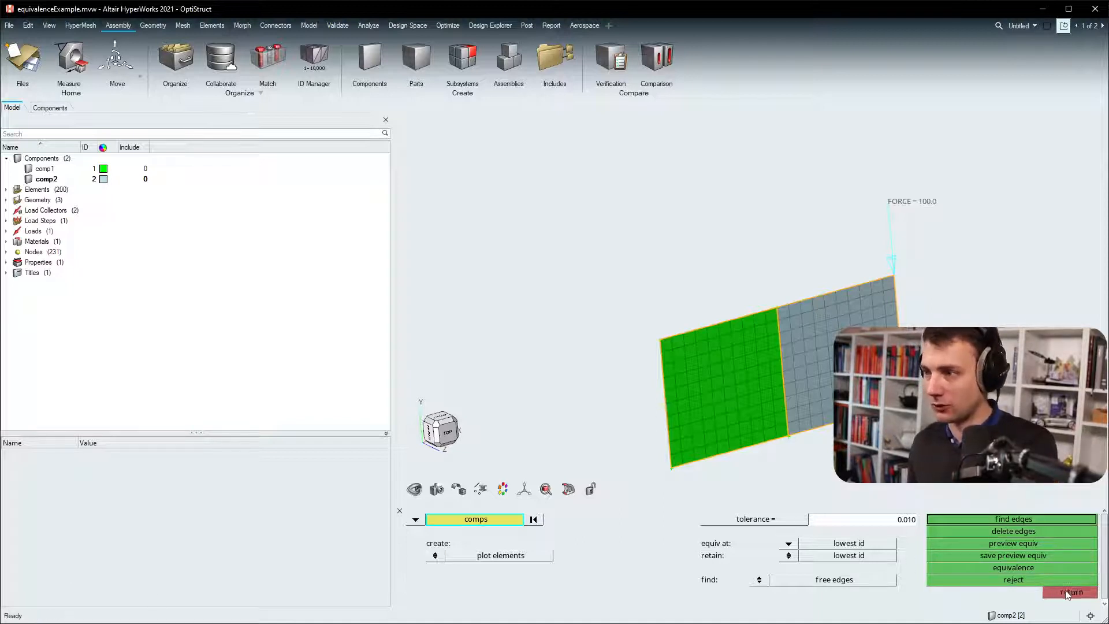
- Expand the load collectors and loads in the model tree, and make spc the current load collector
click(1058, 555)
click(1066, 569)
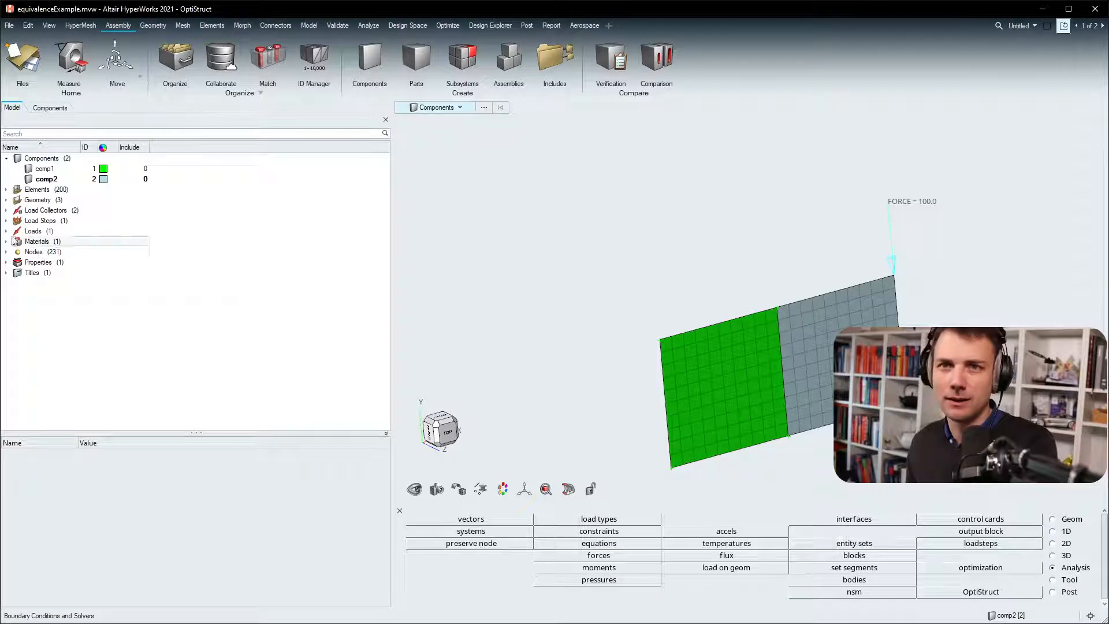
click(7, 210)
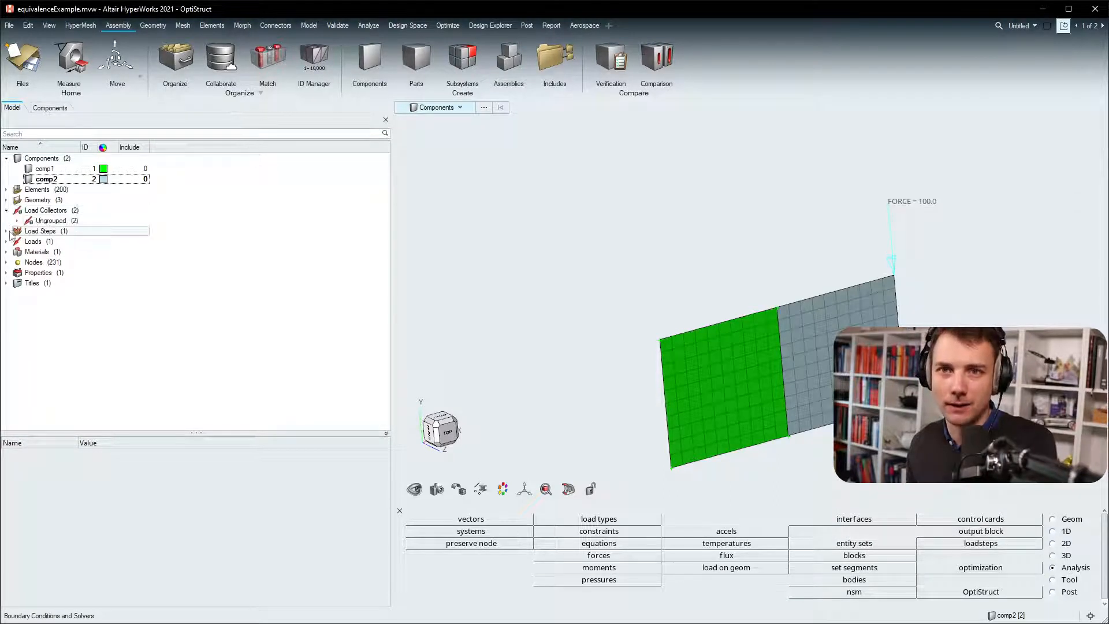
click(6, 242)
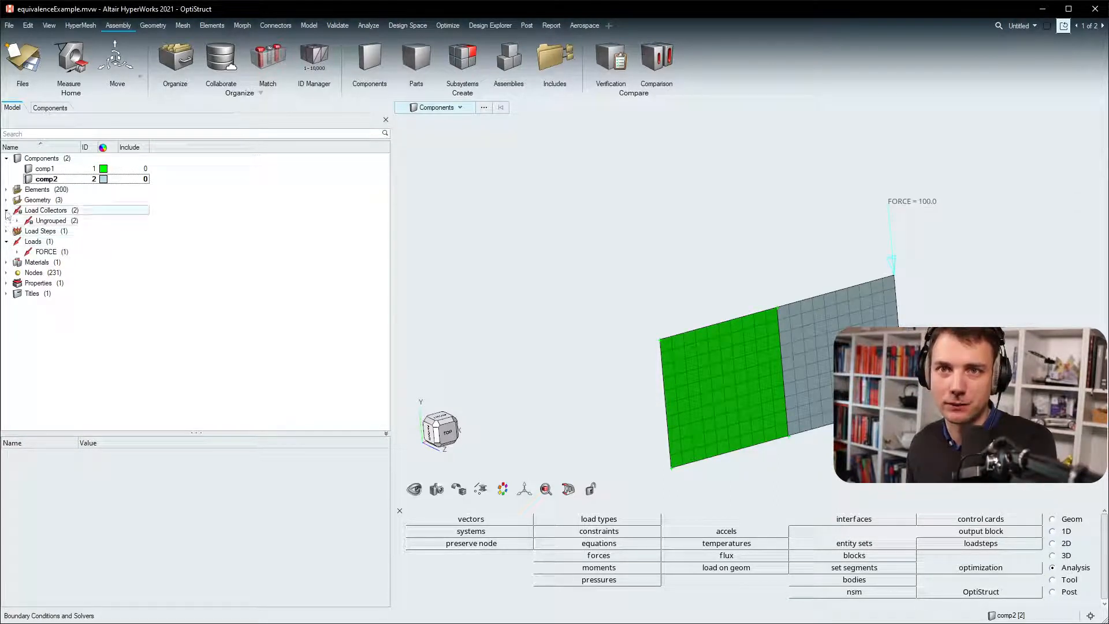
click(17, 220)
click(51, 242)
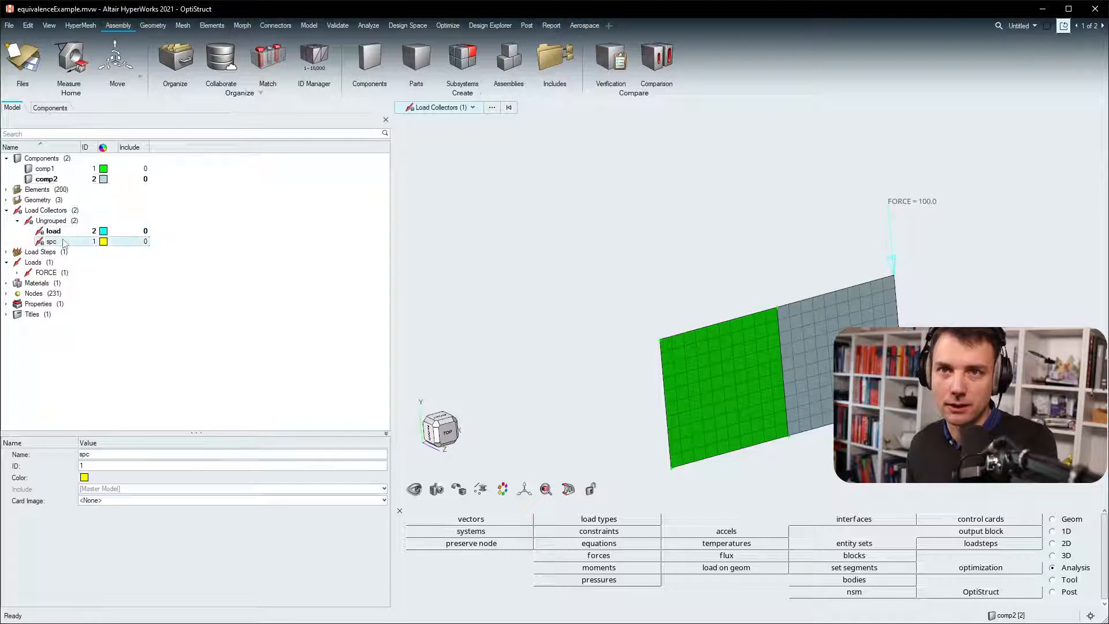
right_click(63, 242)
click(116, 269)
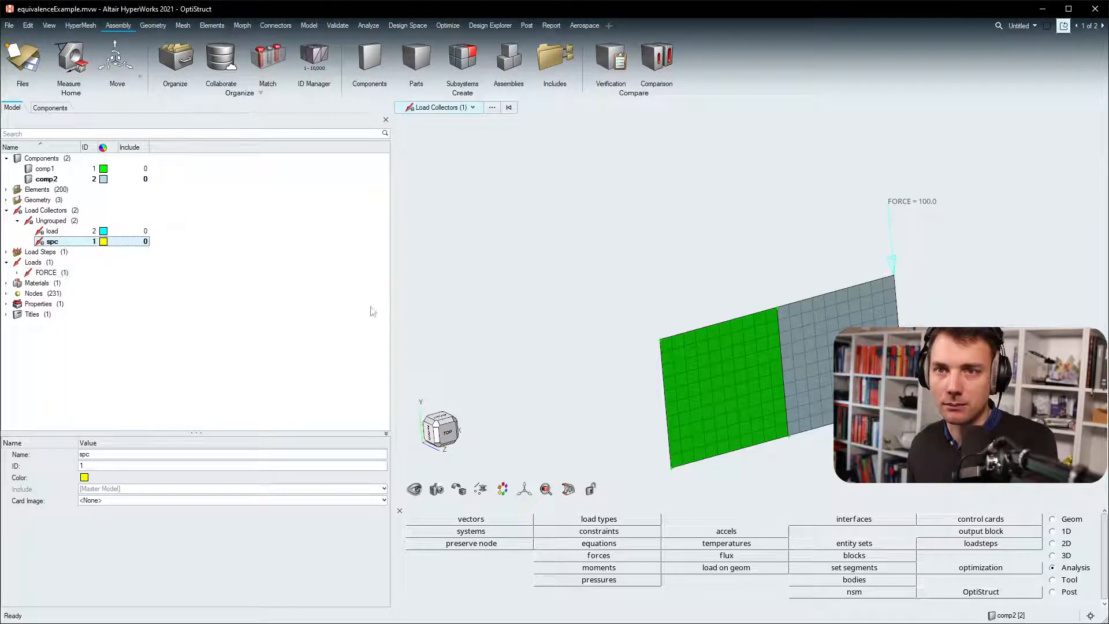
- Create an SPC constraint with dof1 to dof6 at 0.000 on the outer edge line of comp1 opposite comp2
click(606, 532)
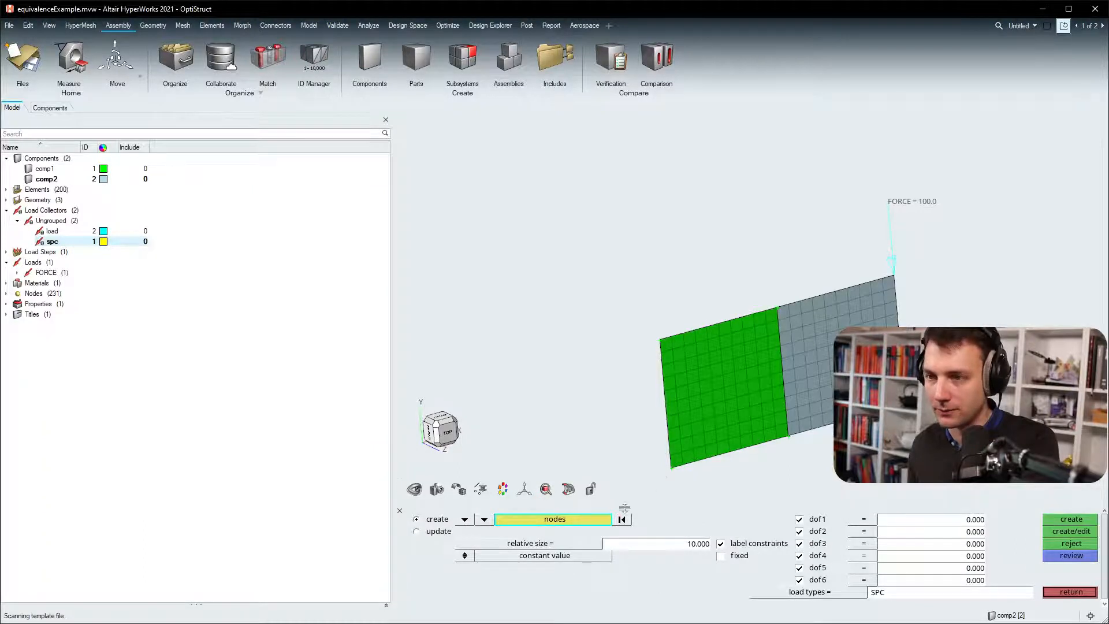
click(466, 520)
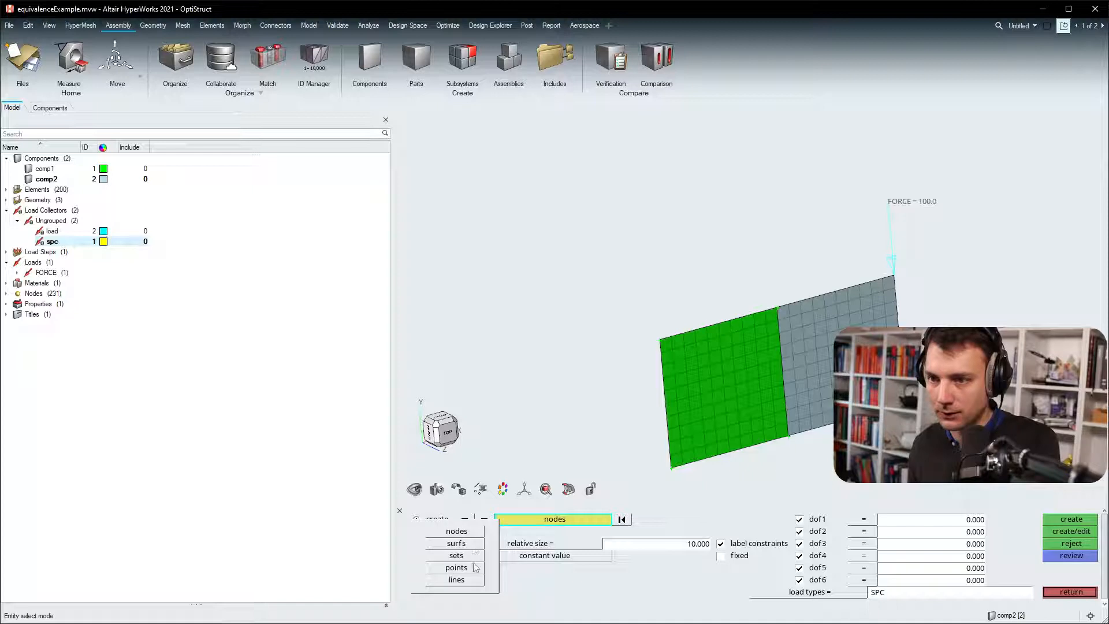
click(462, 580)
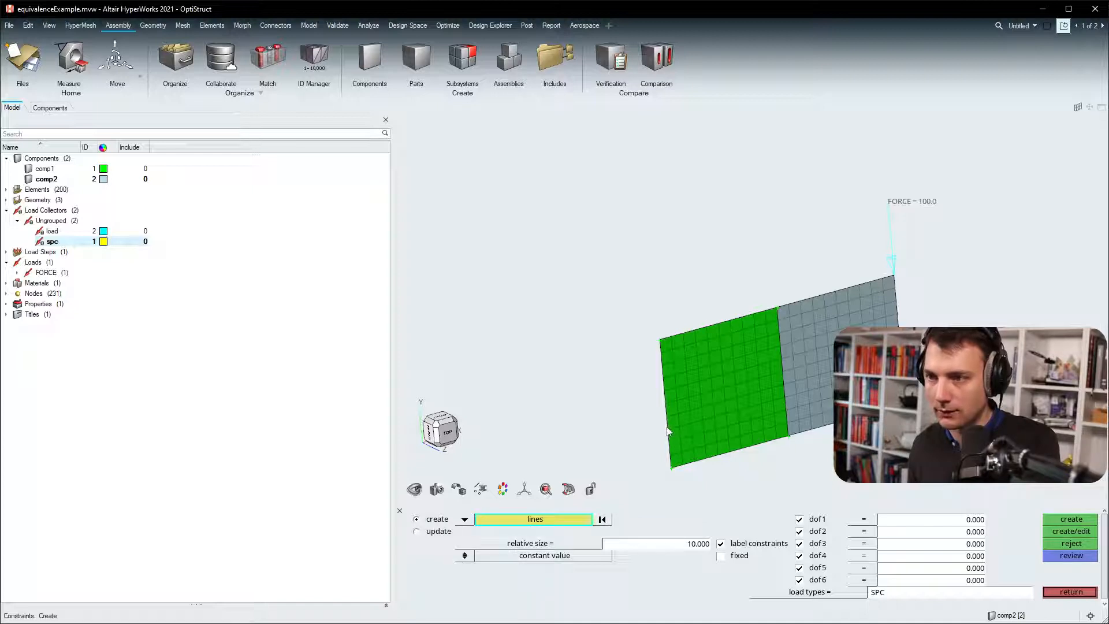
ctrl+drag(667, 418, 666, 412)
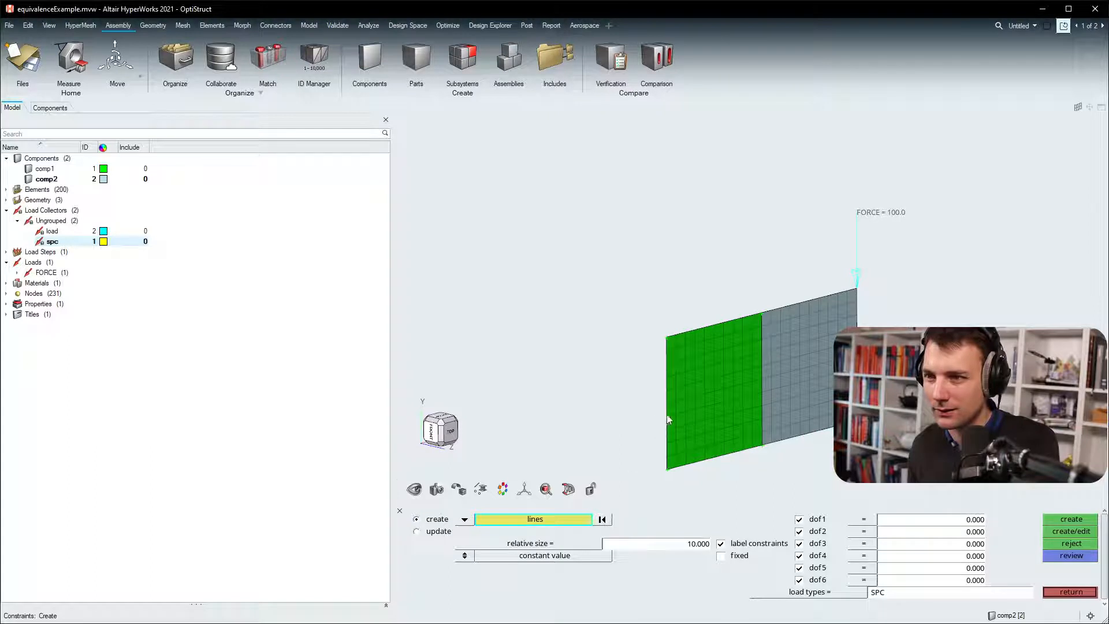
shift+drag(660, 409, 653, 358)
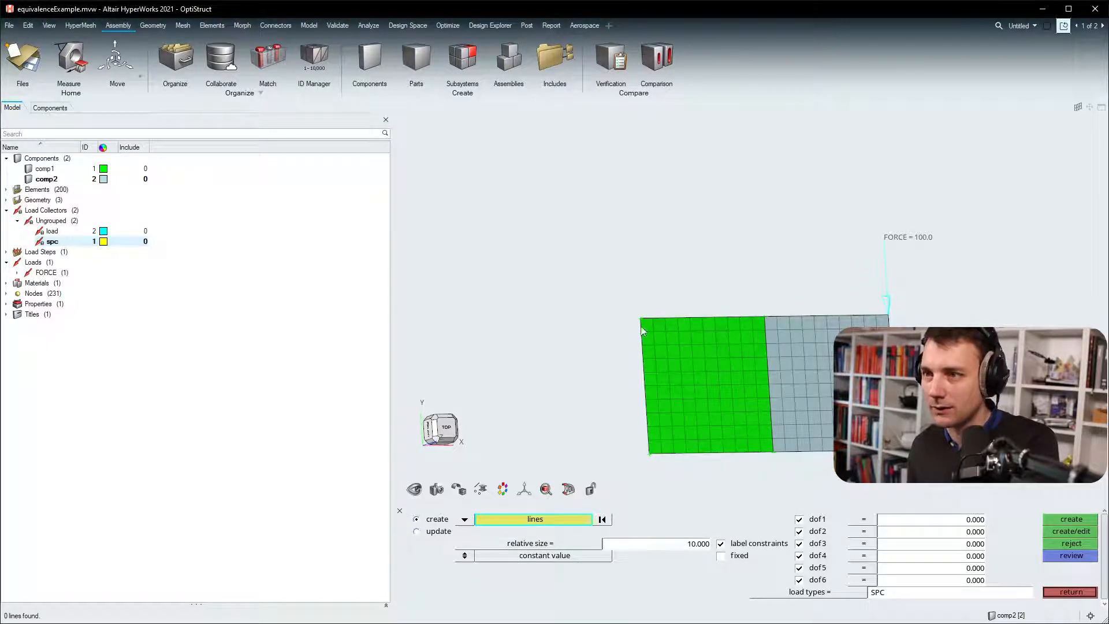
shift+drag(650, 292, 613, 376)
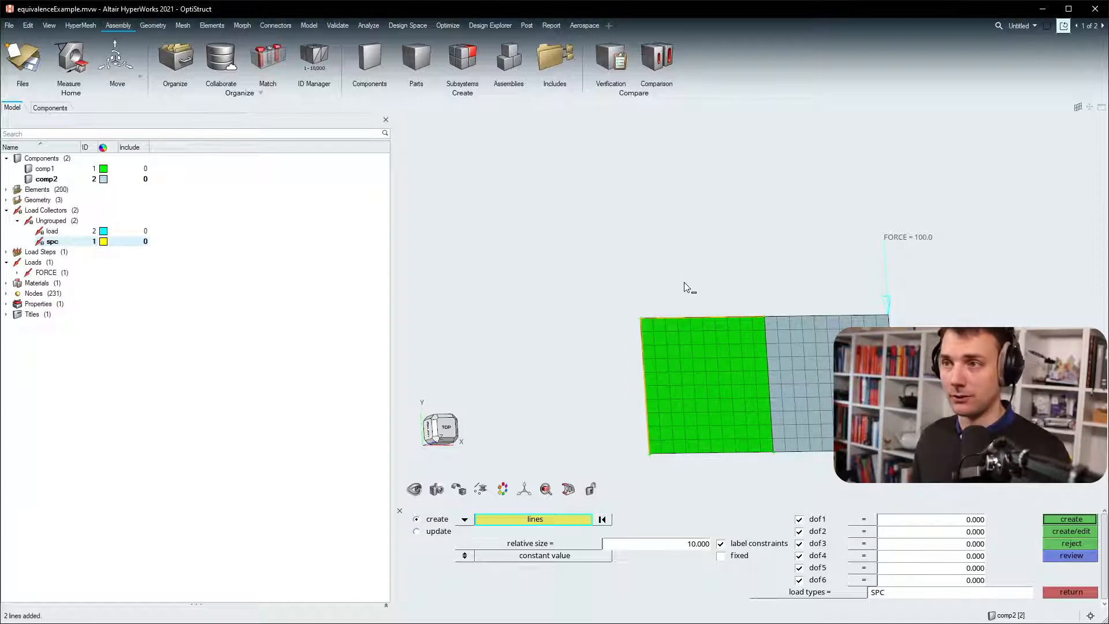
shift+right_drag(722, 298, 780, 473)
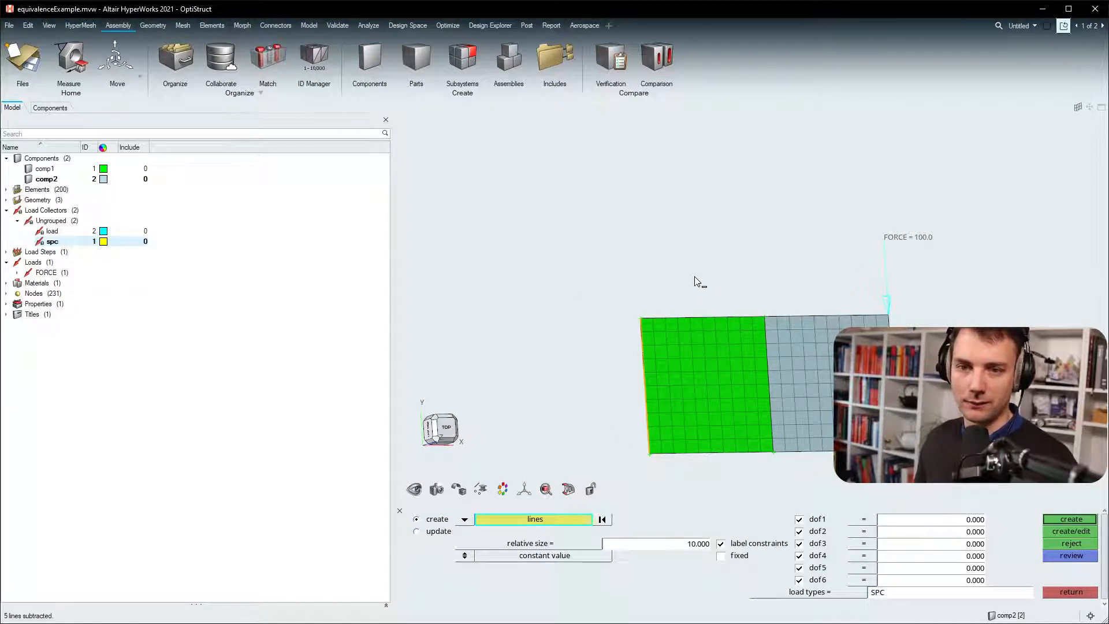
shift+right_drag(760, 294, 734, 438)
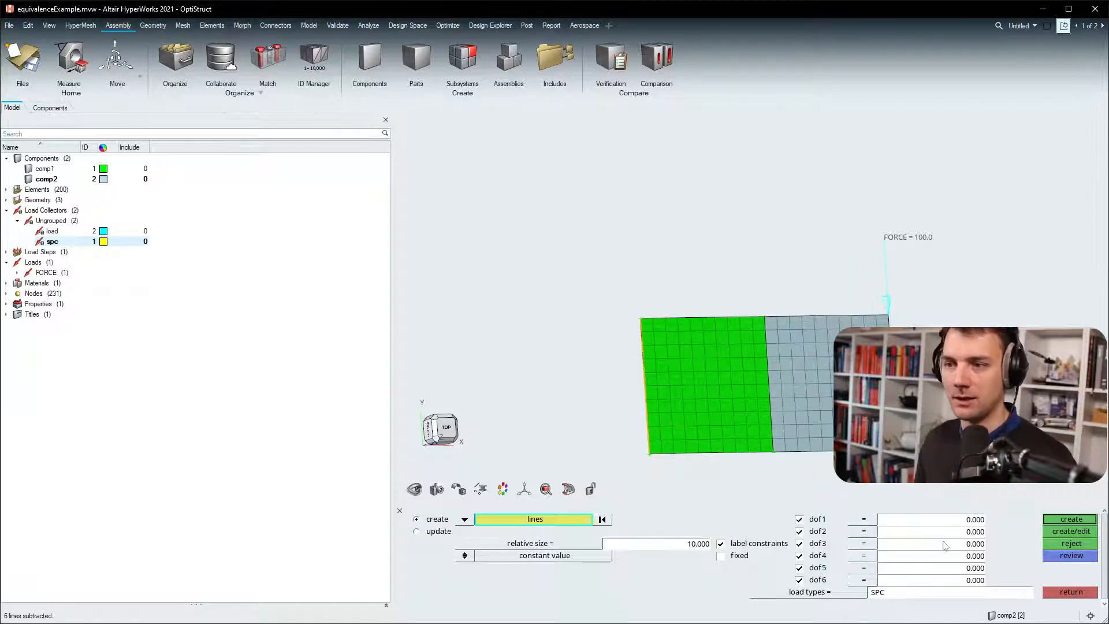
click(1064, 521)
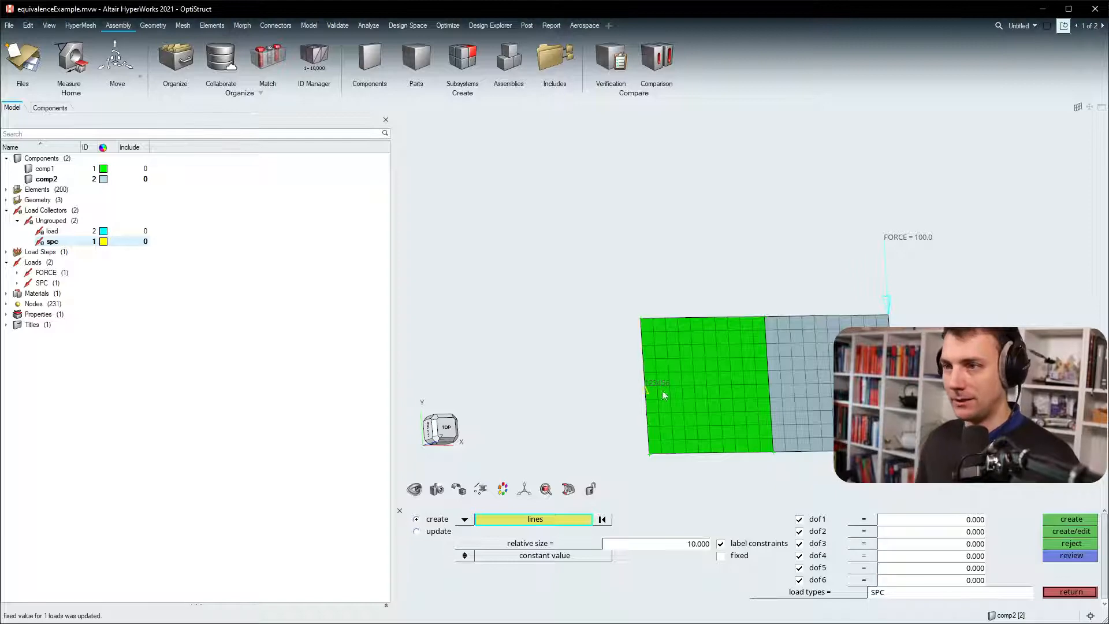
scroll(647, 384, up, 5)
scroll(646, 387, down, 3)
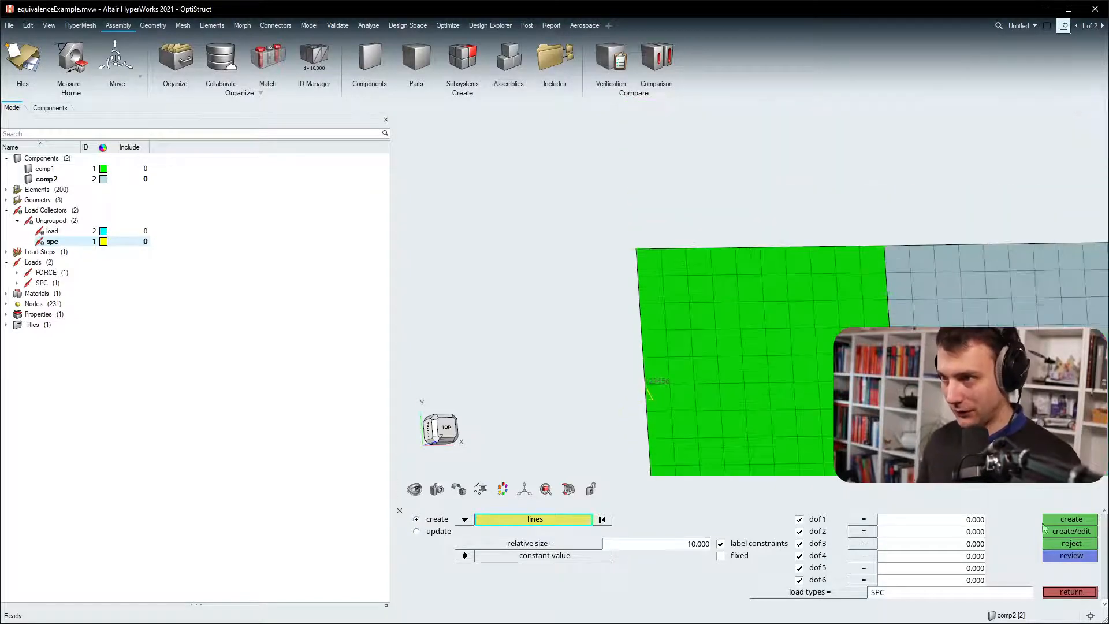
click(1071, 591)
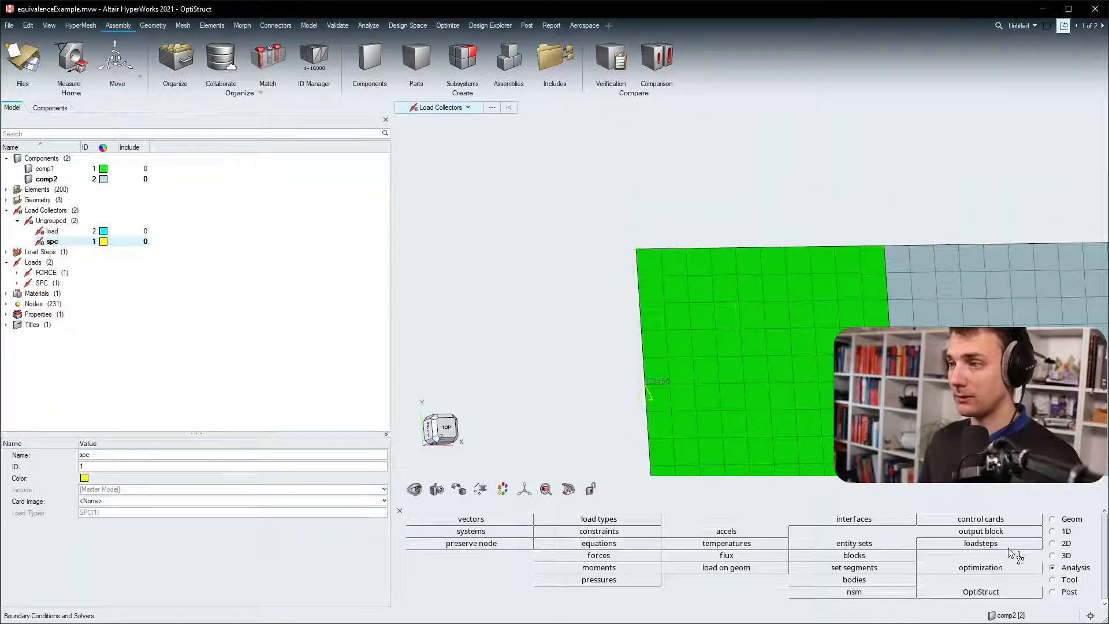
- Run the OptiStruct analysis with the input file renamed to equivalenceExampleCorrected.fem, check the result value and close the solver view
click(981, 591)
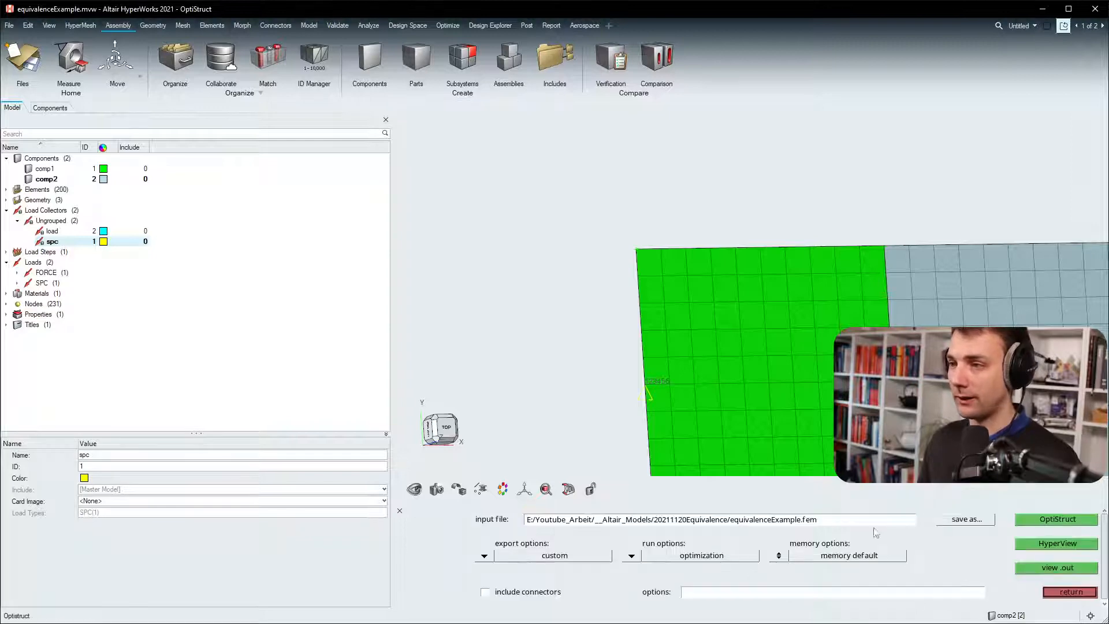
double_click(820, 519)
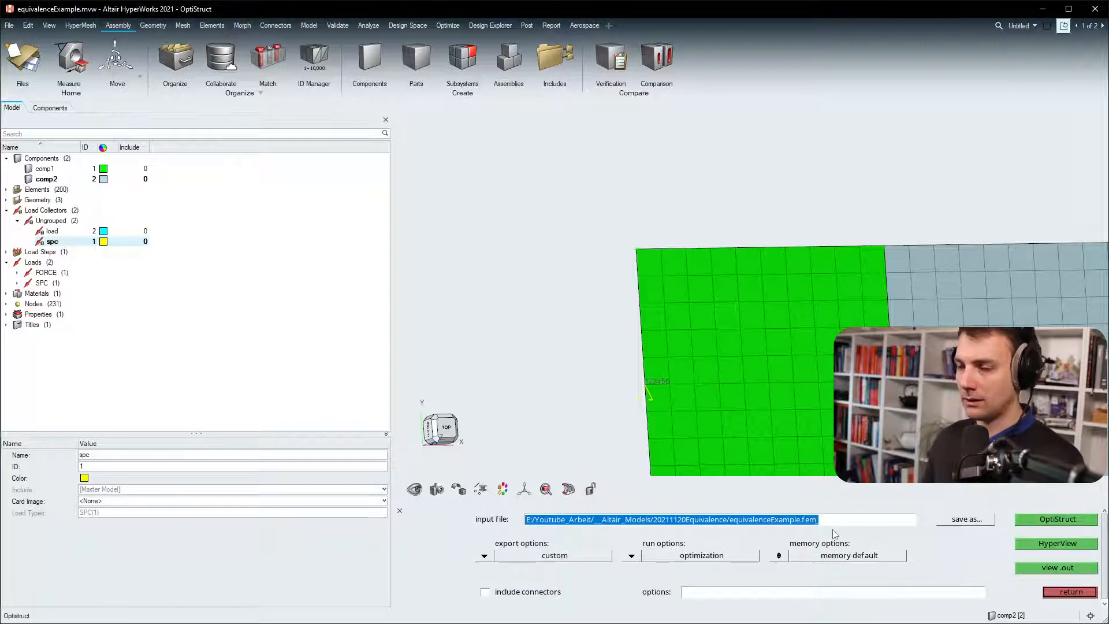
key(ctrl+c)
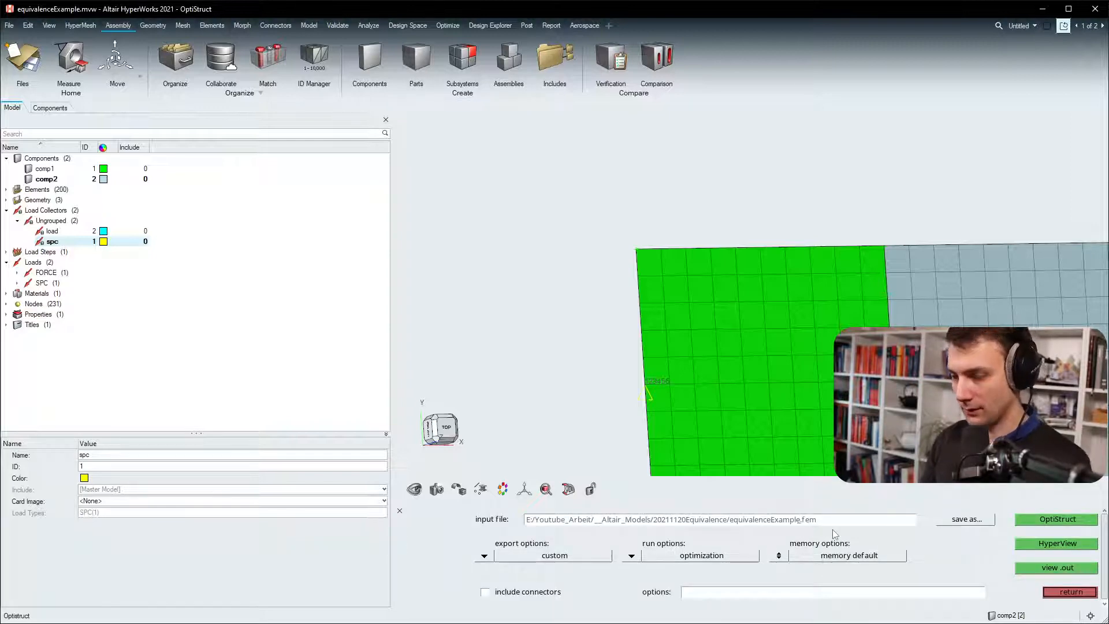
text(Corrected)
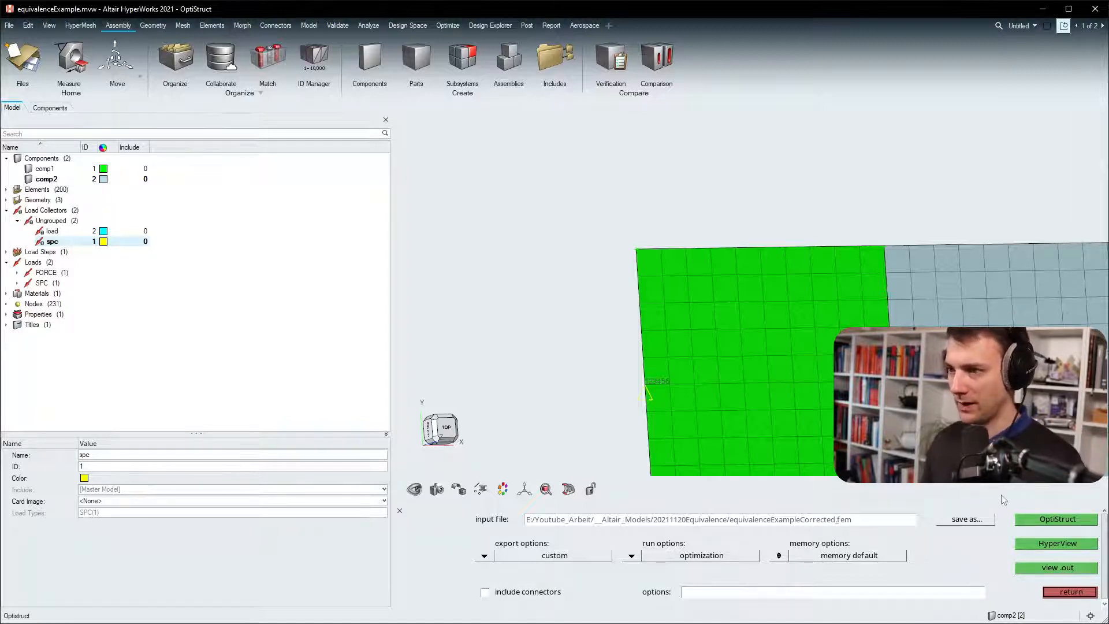
click(1069, 520)
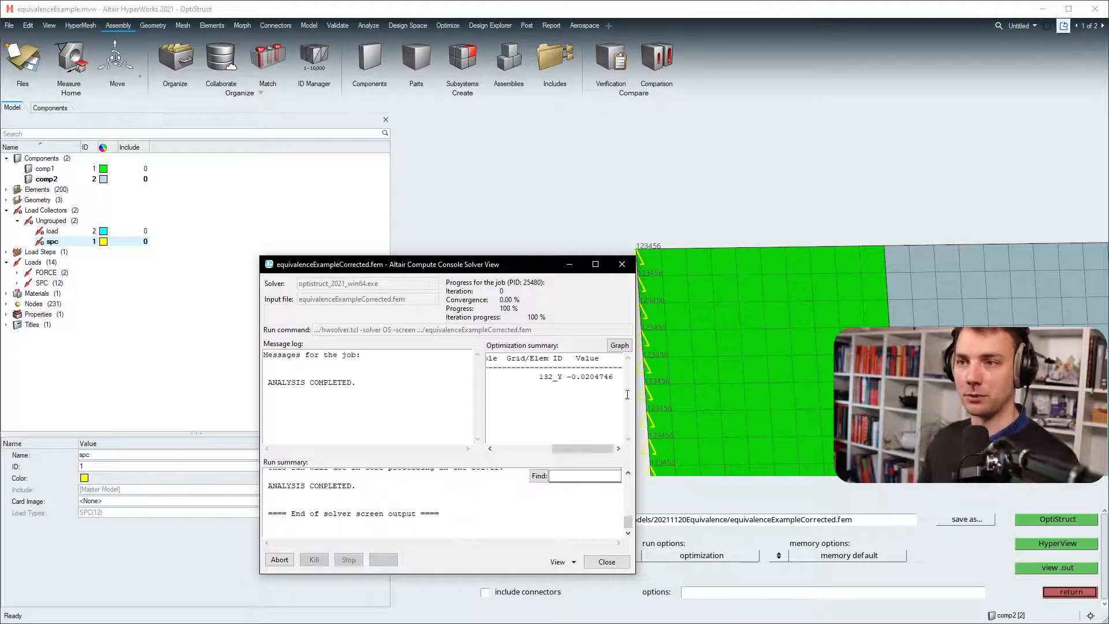
double_click(592, 376)
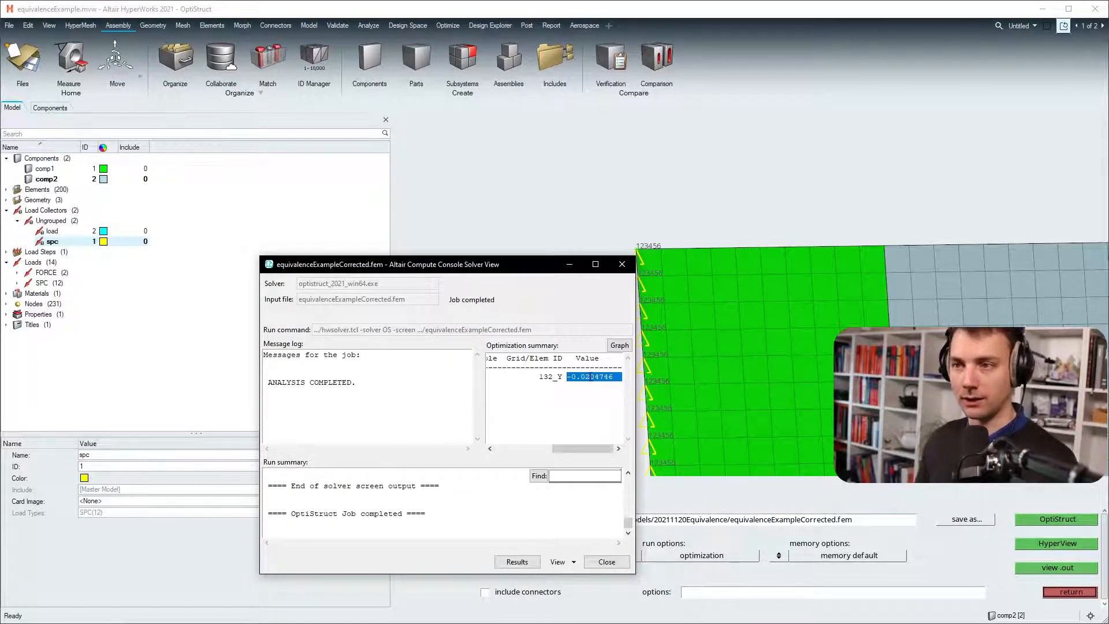
click(605, 563)
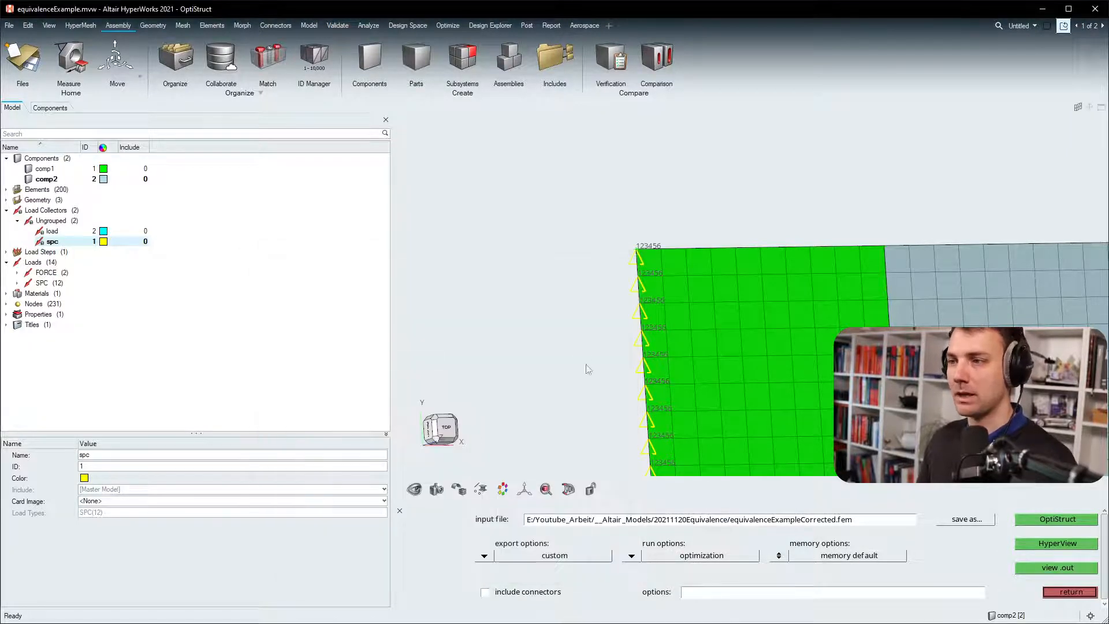
ctrl+drag(791, 319, 777, 306)
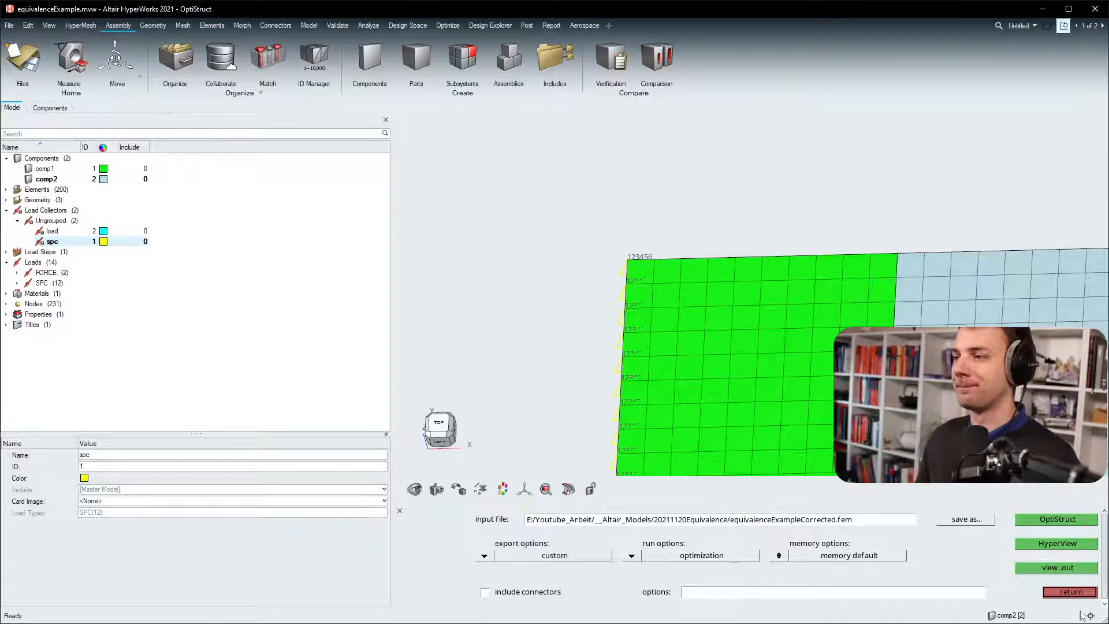
click(1063, 592)
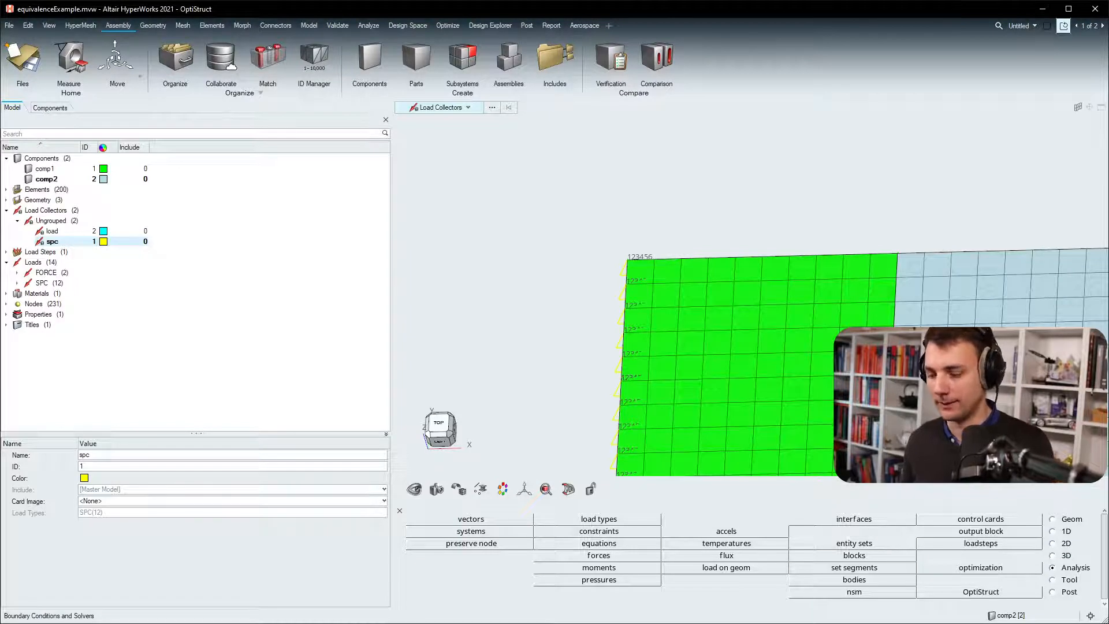
- Open quick geometry edit for toggling edges and hide the elements of comp2 and comp1, leaving only their surfaces displayed
key(F11)
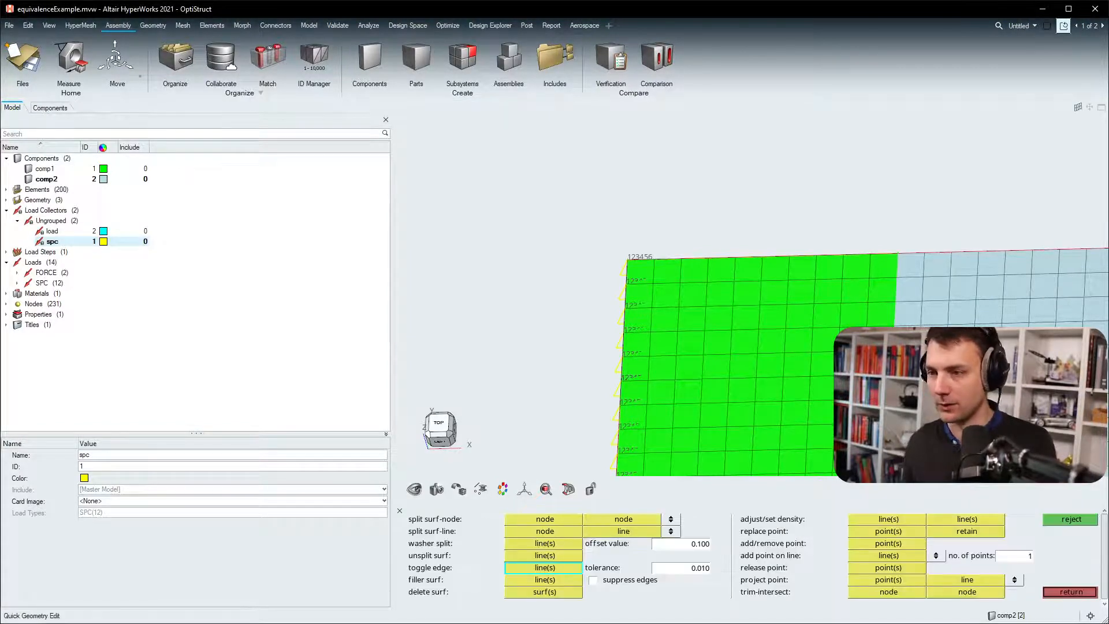
ctrl+drag(803, 323, 829, 355)
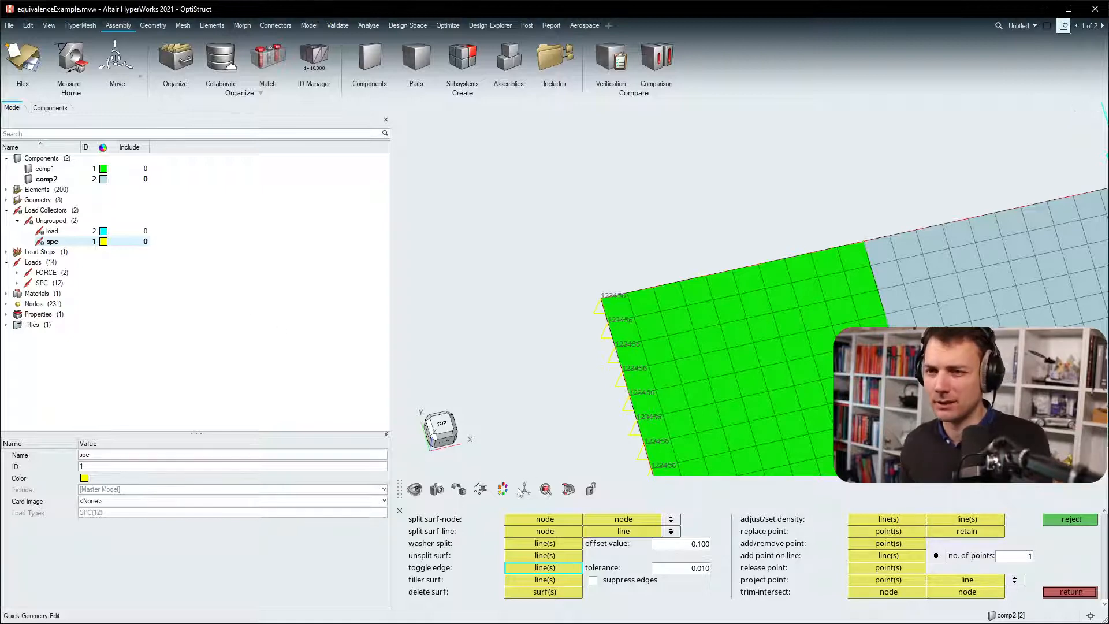
click(480, 490)
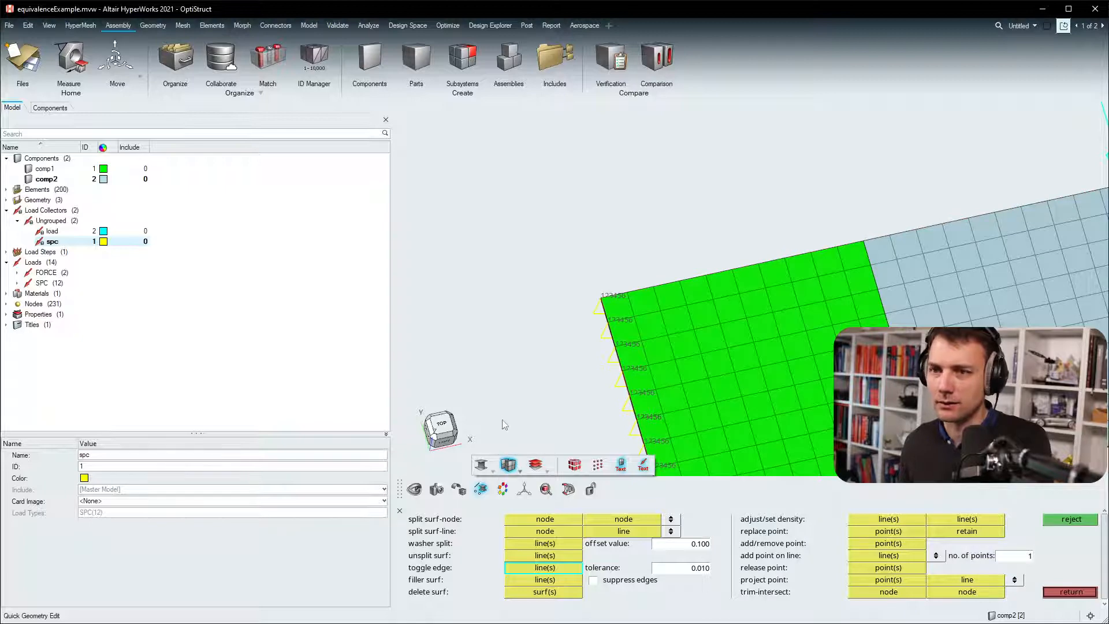
double_click(25, 157)
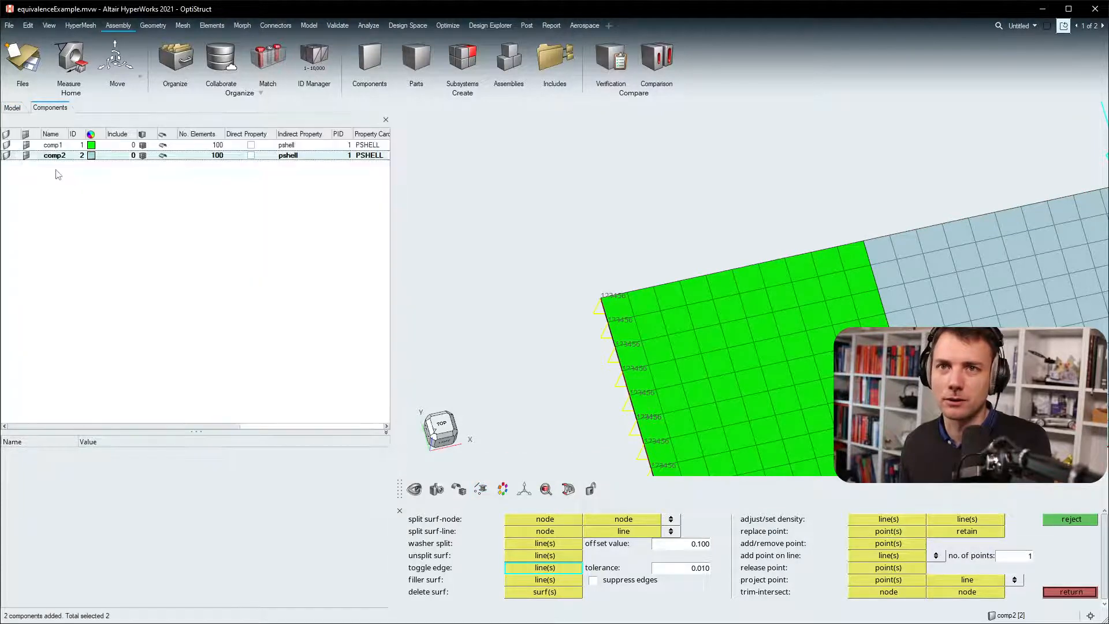
click(26, 168)
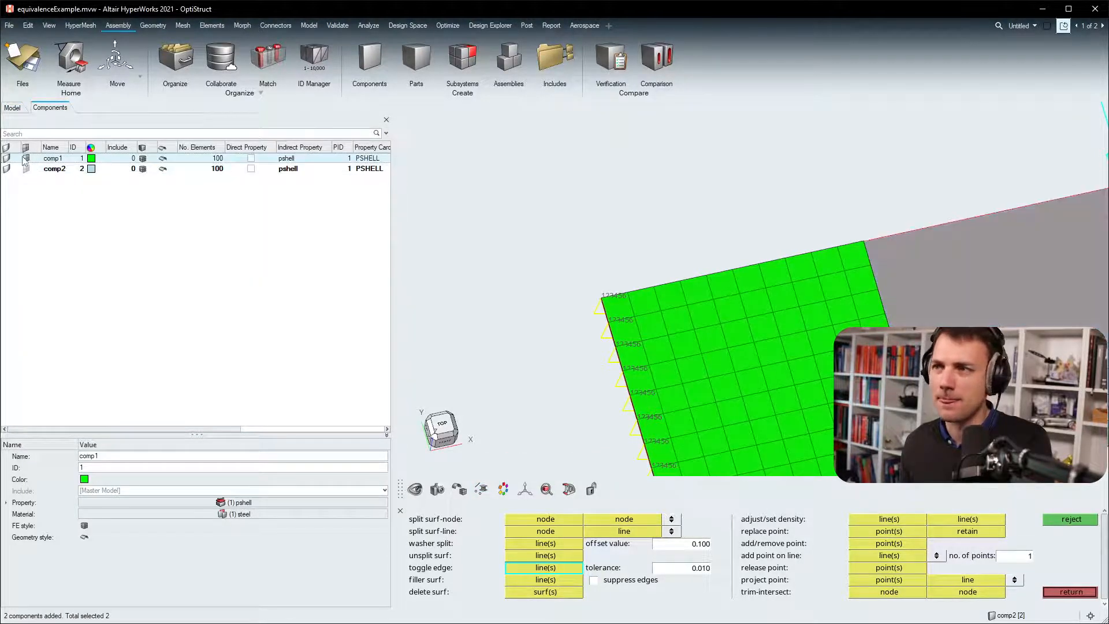
click(26, 158)
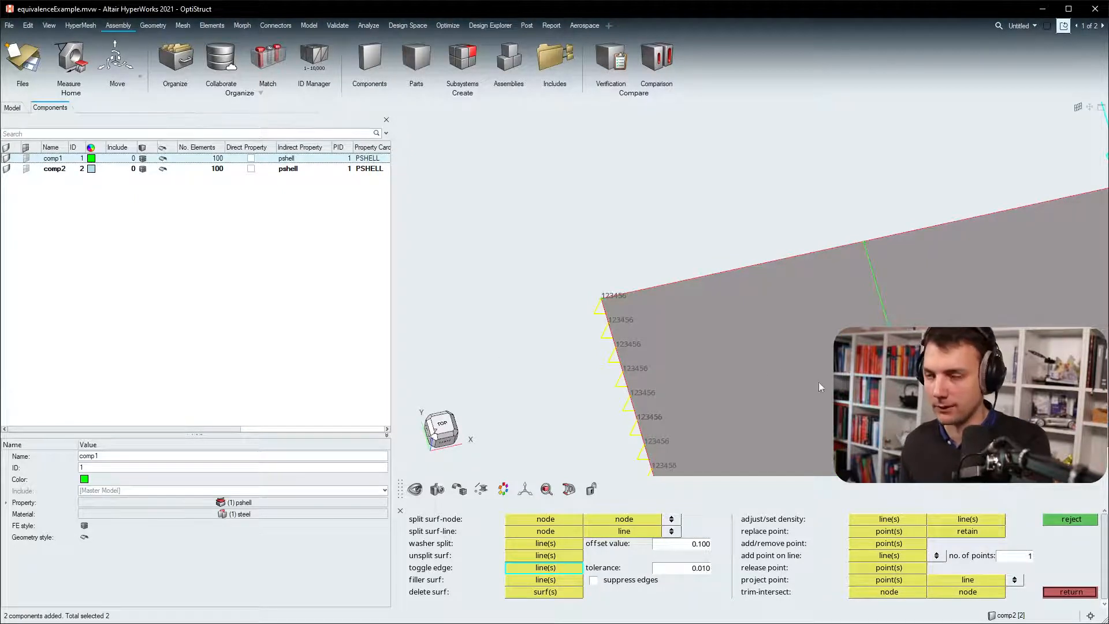
- Suppress the shared edge between the two surfaces with toggle edge at tolerance 0.010, and hide comp1's elements to inspect it
middle_drag(820, 370, 676, 300)
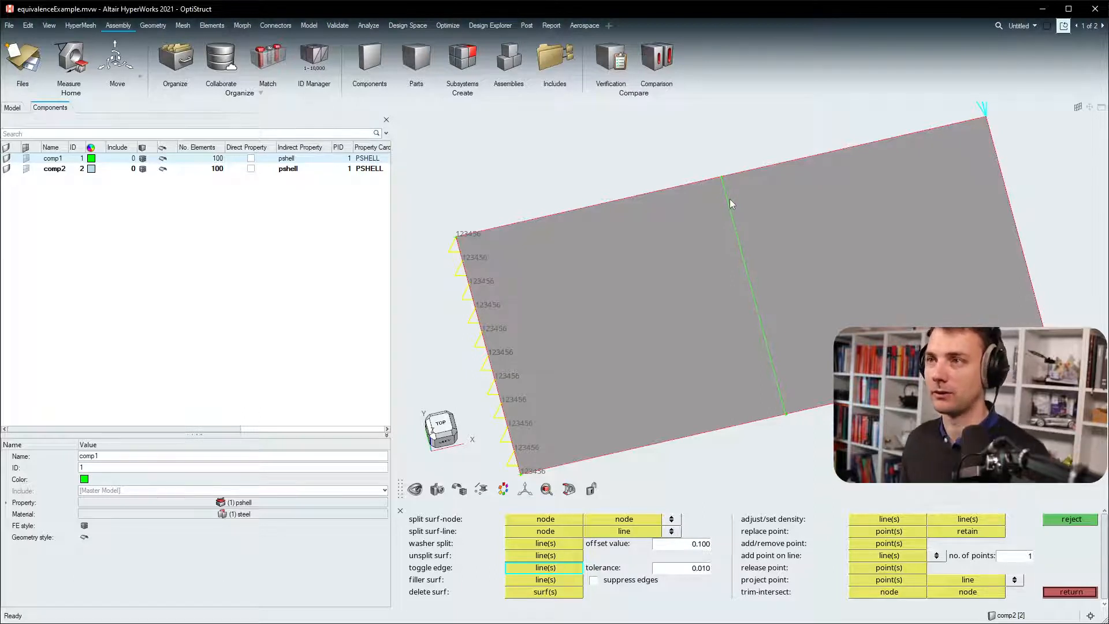
middle_drag(727, 200, 803, 267)
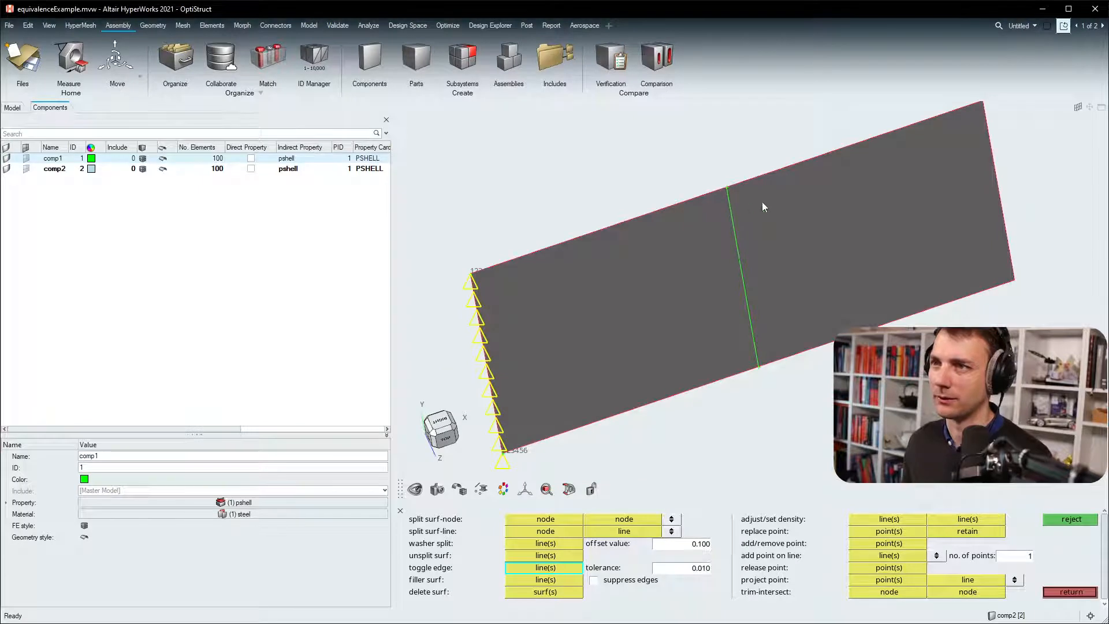
click(730, 200)
mouse_move(747, 229)
ctrl+mouse_down()
mouse_move(756, 233)
mouse_move(742, 233)
ctrl+mouse_up()
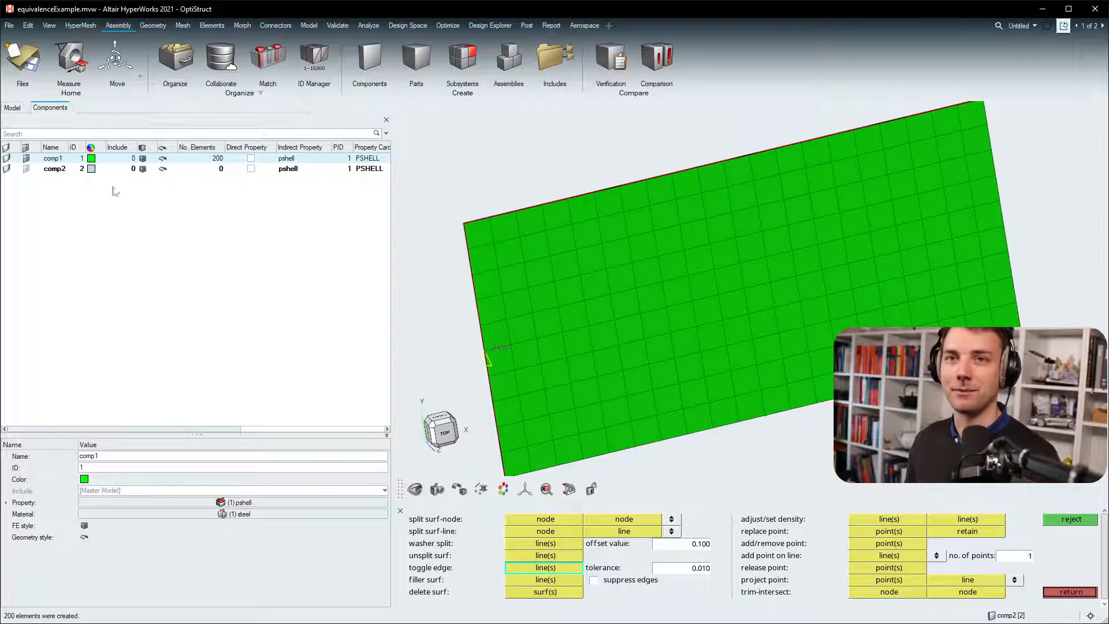
click(26, 159)
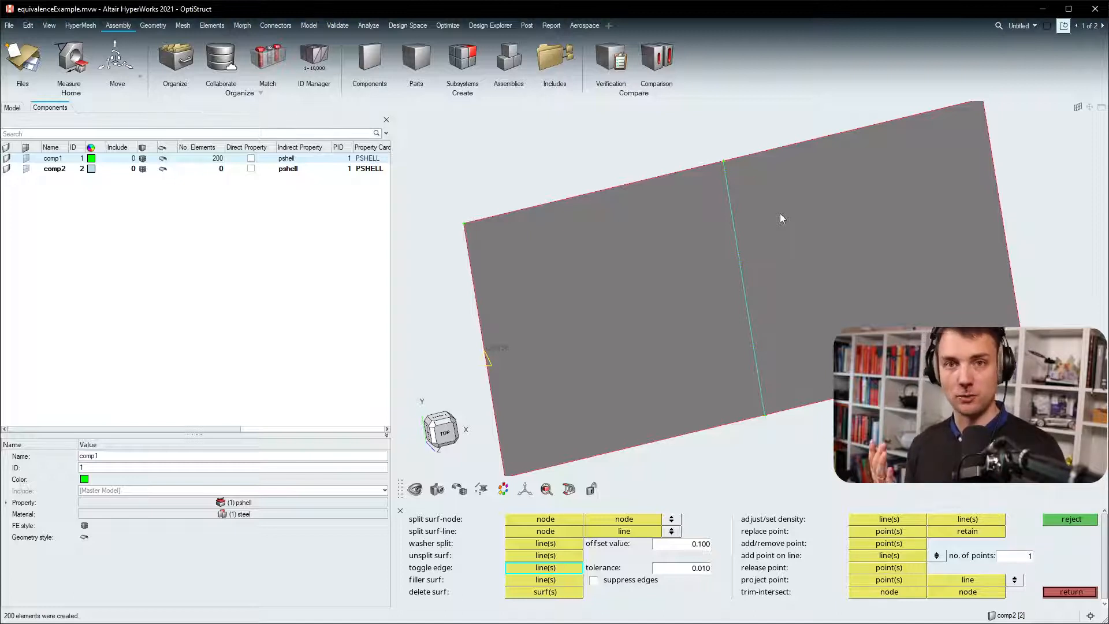
scroll(745, 189, up, 5)
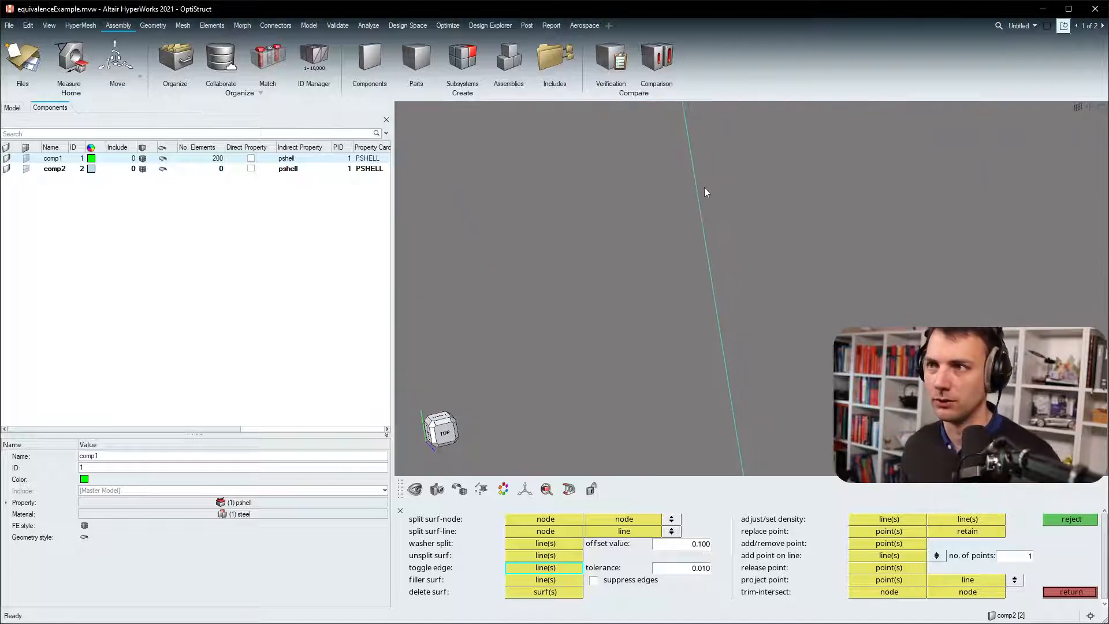
scroll(711, 247, down, 3)
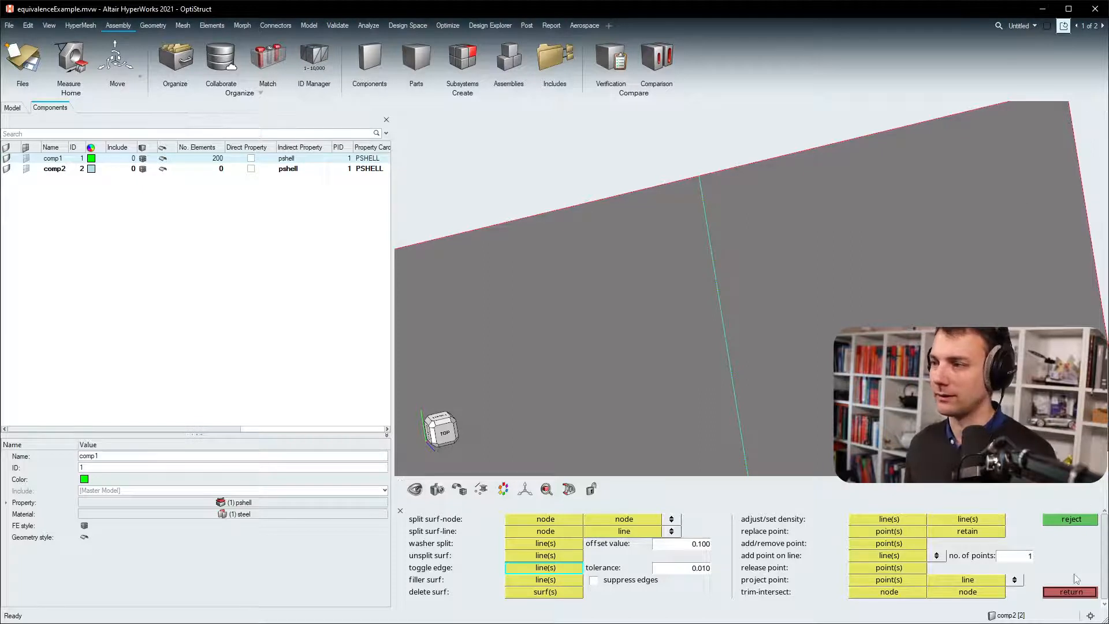
click(1081, 593)
- Delete all elements from the model
scroll(909, 395, down, 5)
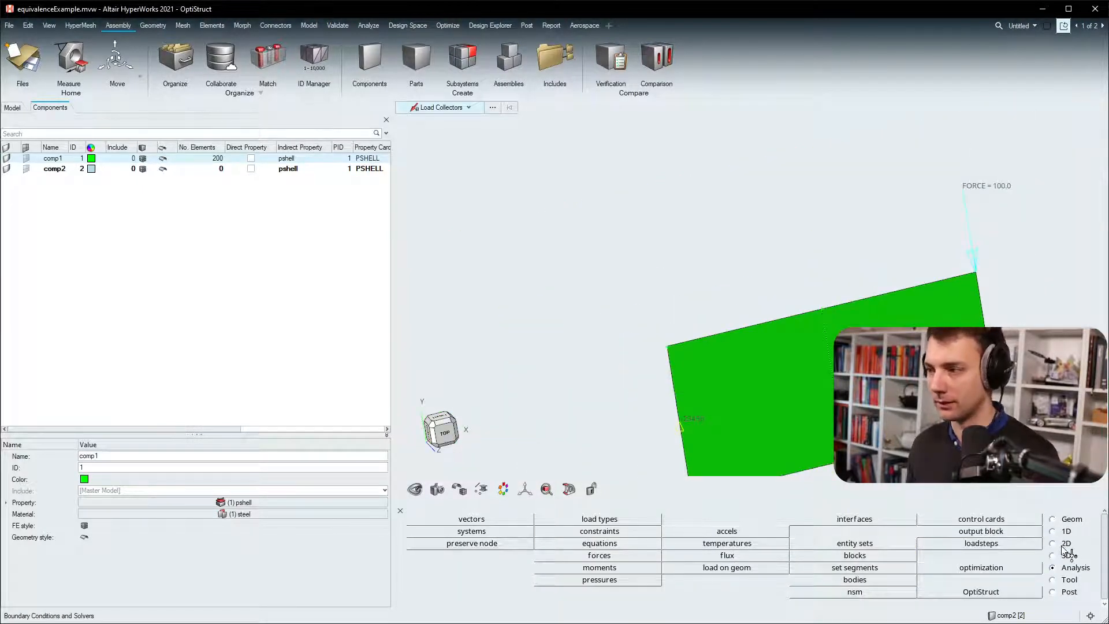
key(F12)
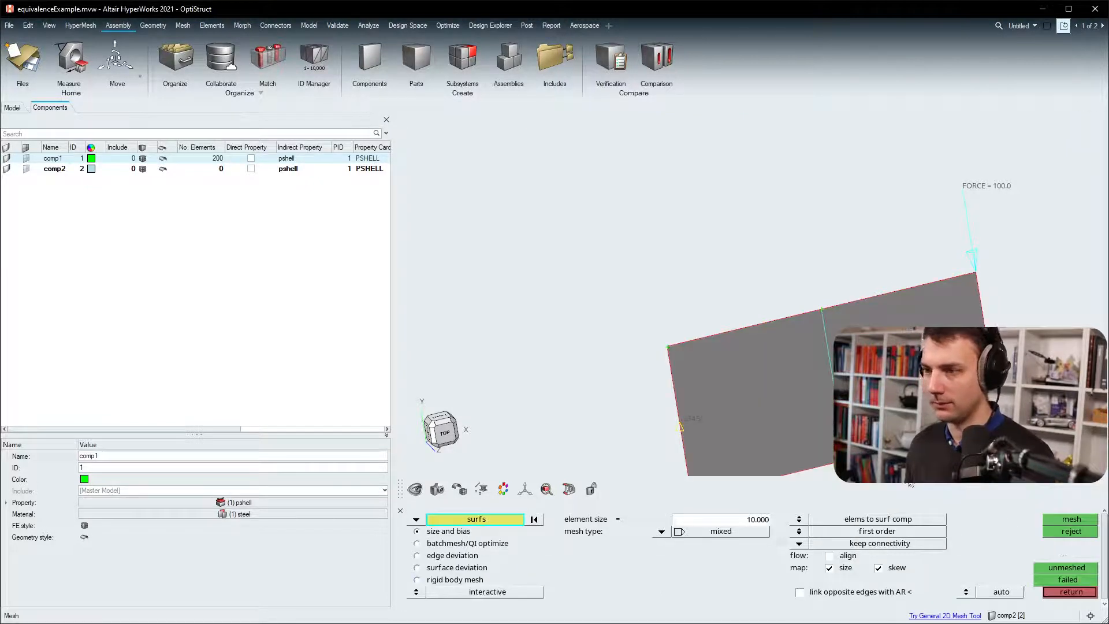
key(F2)
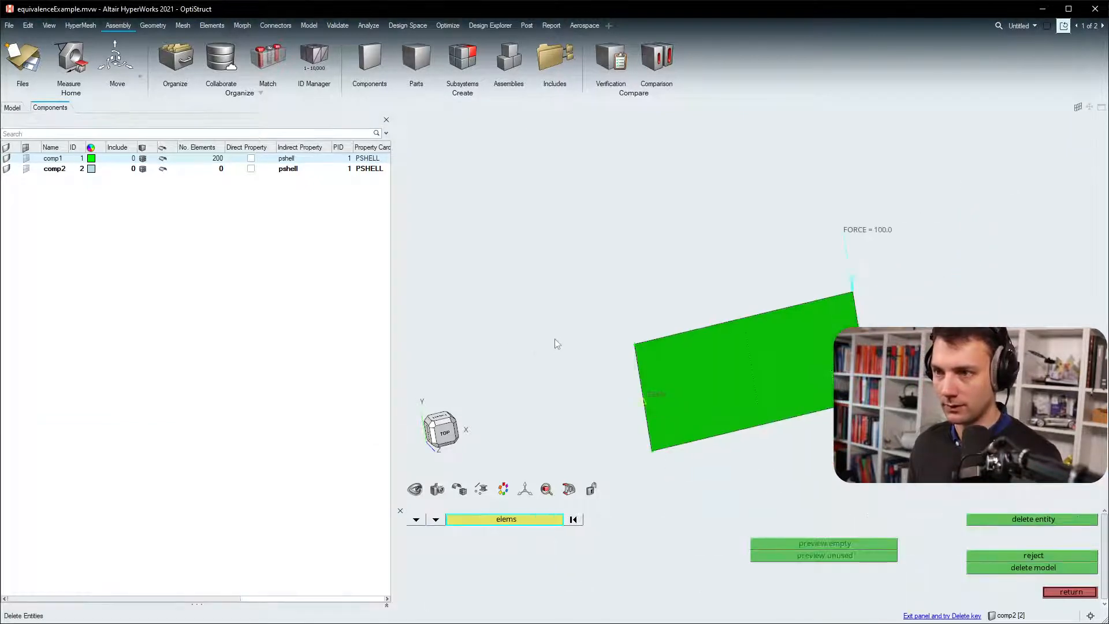
click(524, 518)
click(495, 559)
click(1051, 521)
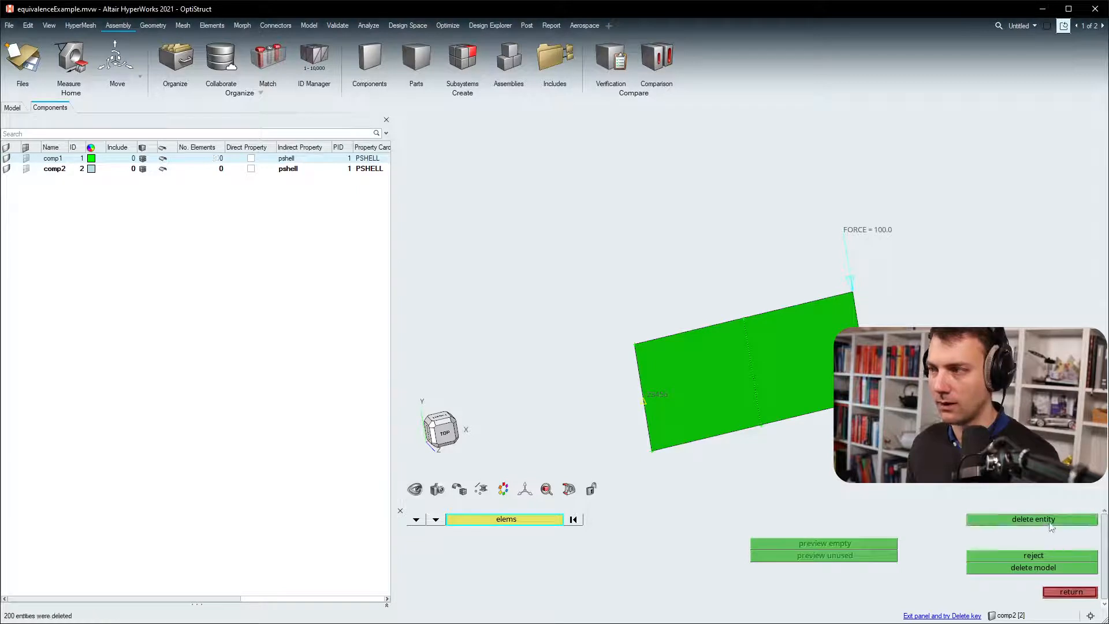
- Mesh the combined surfaces with trias of element size 10.000, assigning the elements to their surface component
key(F12)
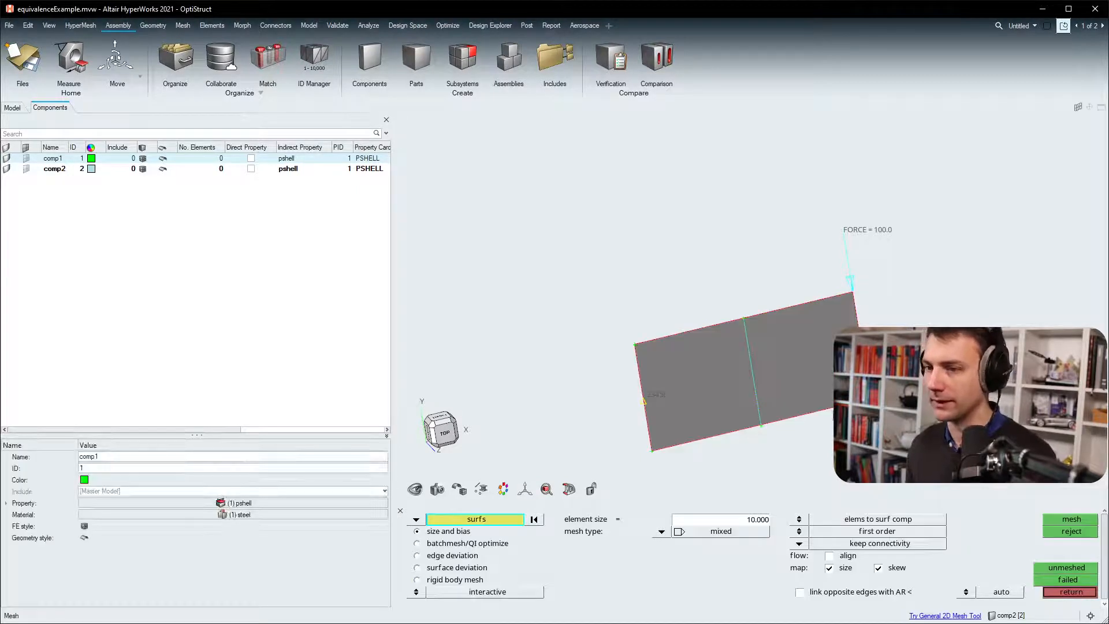
click(662, 533)
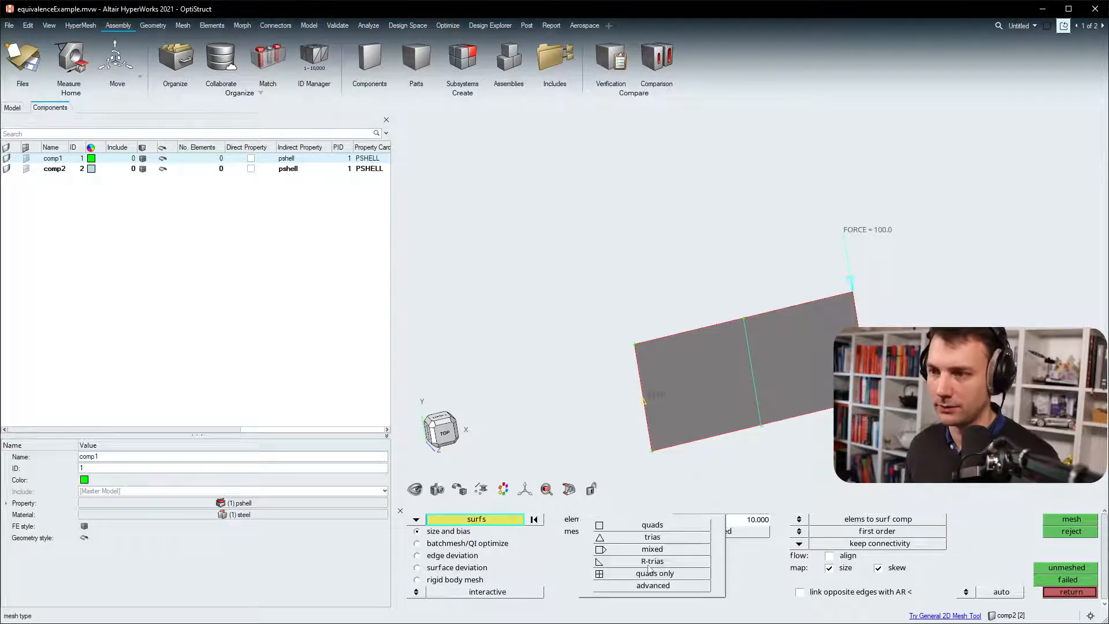
click(653, 547)
click(774, 376)
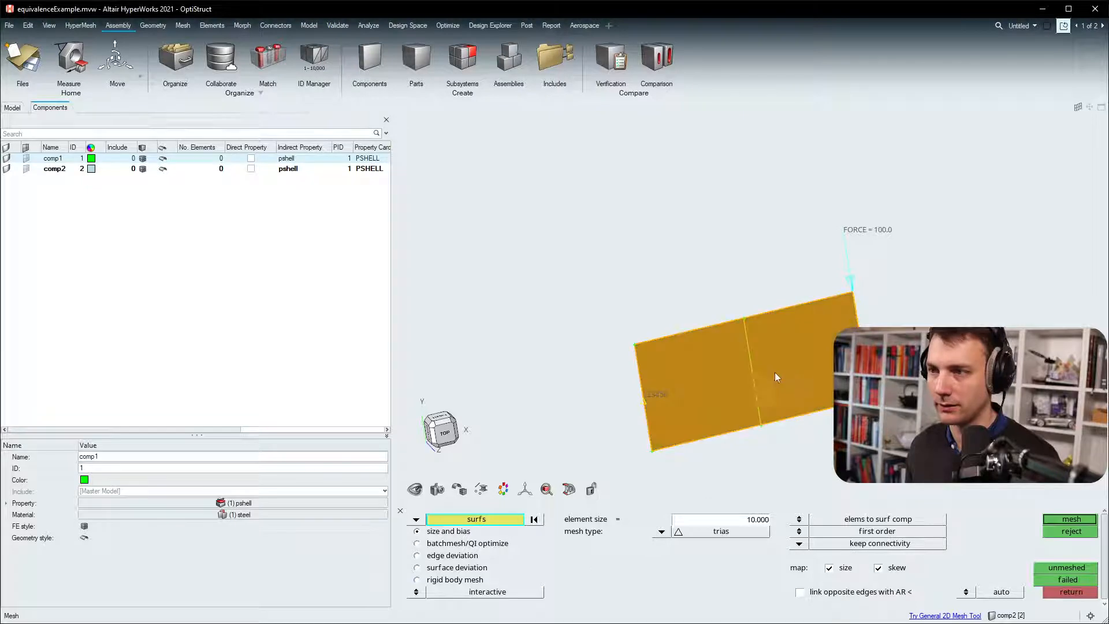
click(1051, 521)
- Recalculate all edge densities for an element size of 7.000 and remesh the surfaces to examine the mesh across the suppressed edge
scroll(750, 338, up, 2)
scroll(819, 385, down, 1)
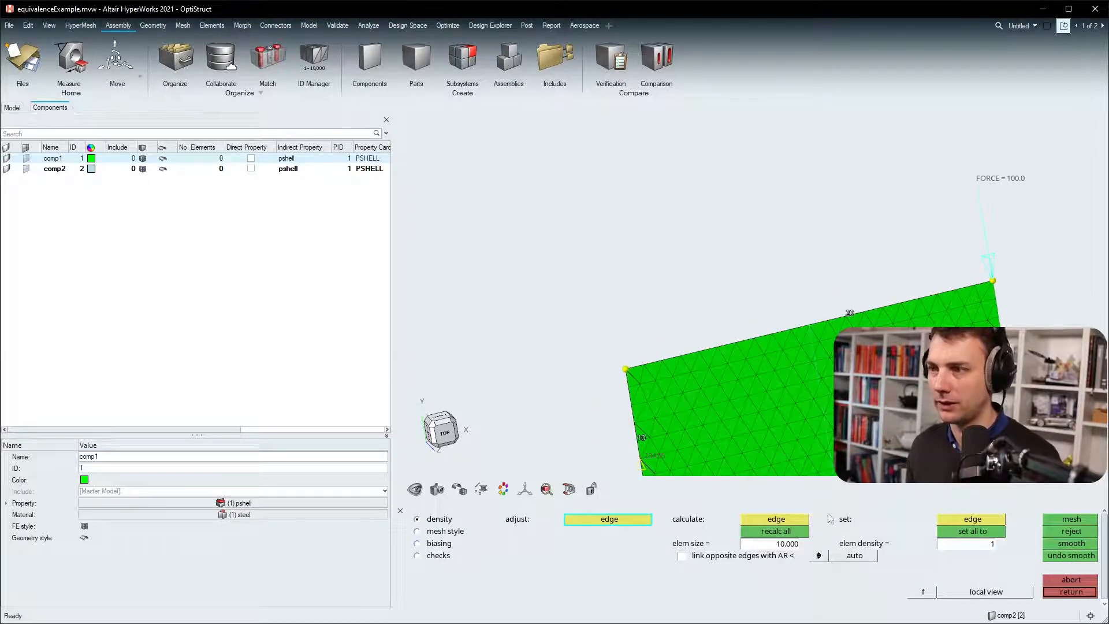
scroll(799, 428, up, 4)
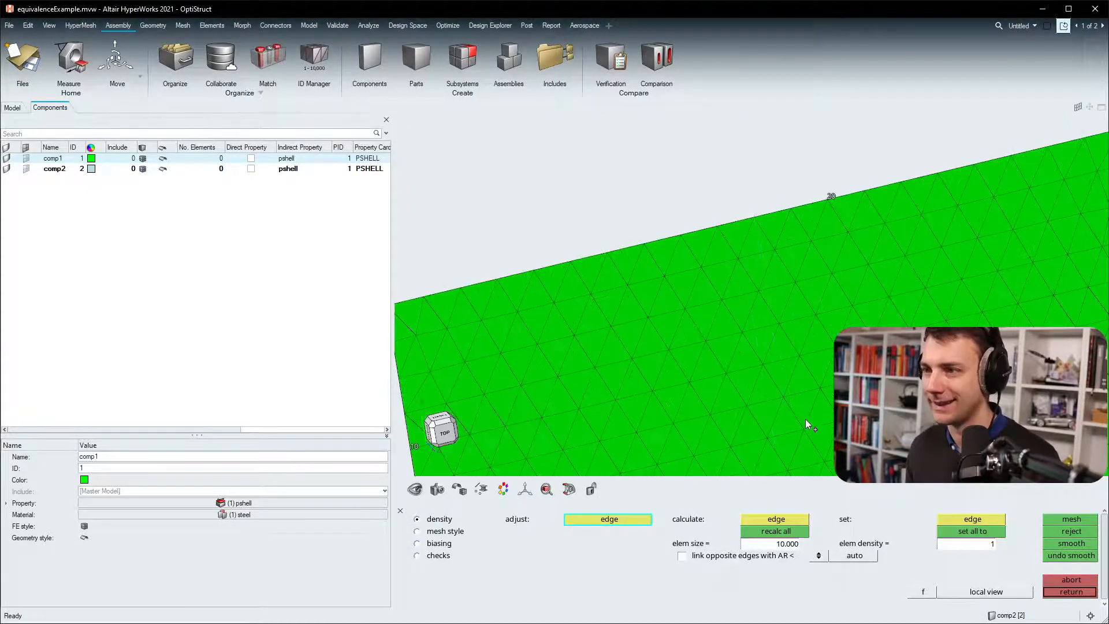
scroll(773, 376, up, 3)
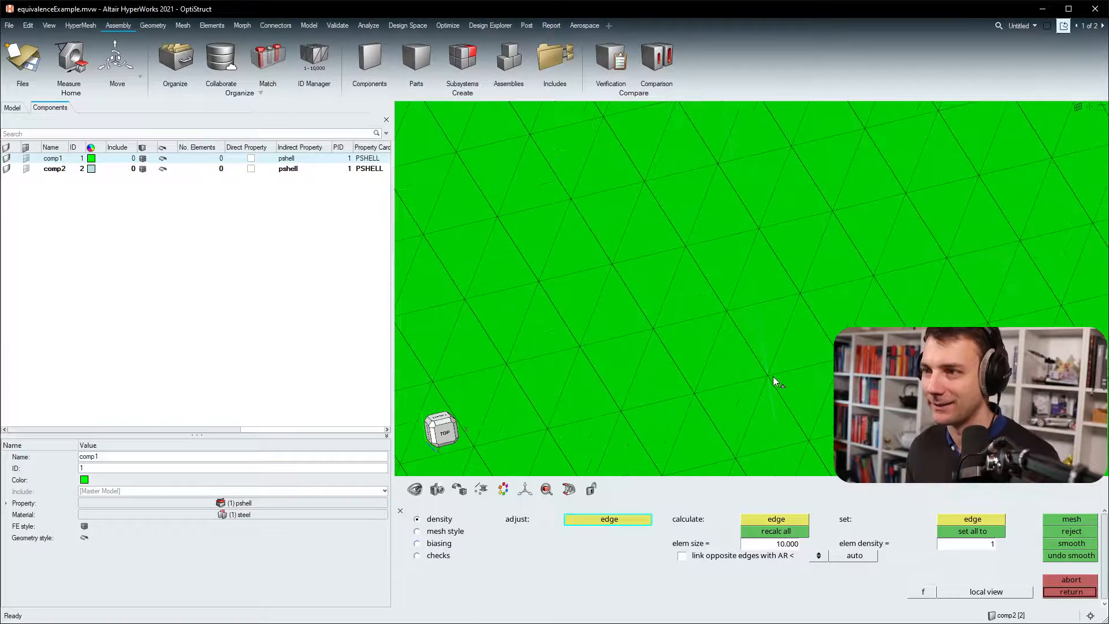
click(788, 546)
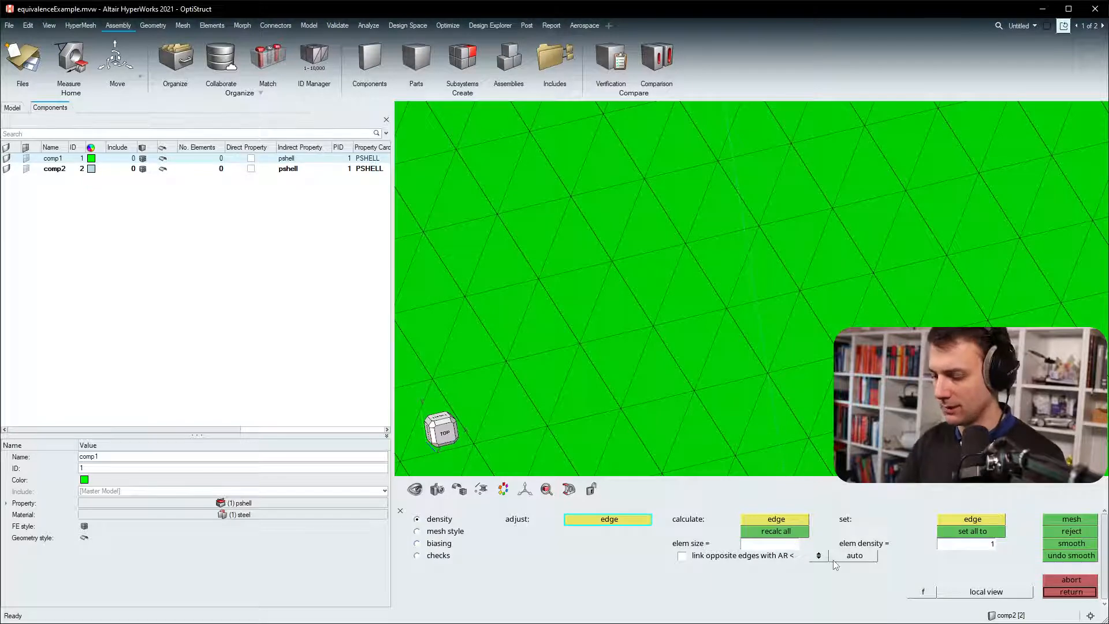
text(7)
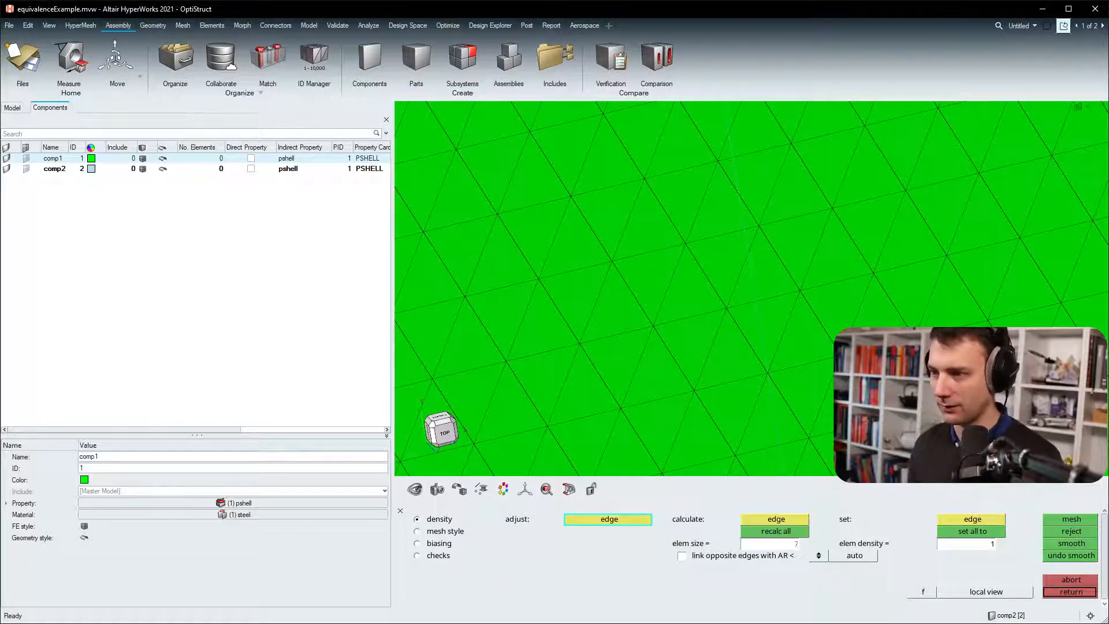
click(771, 532)
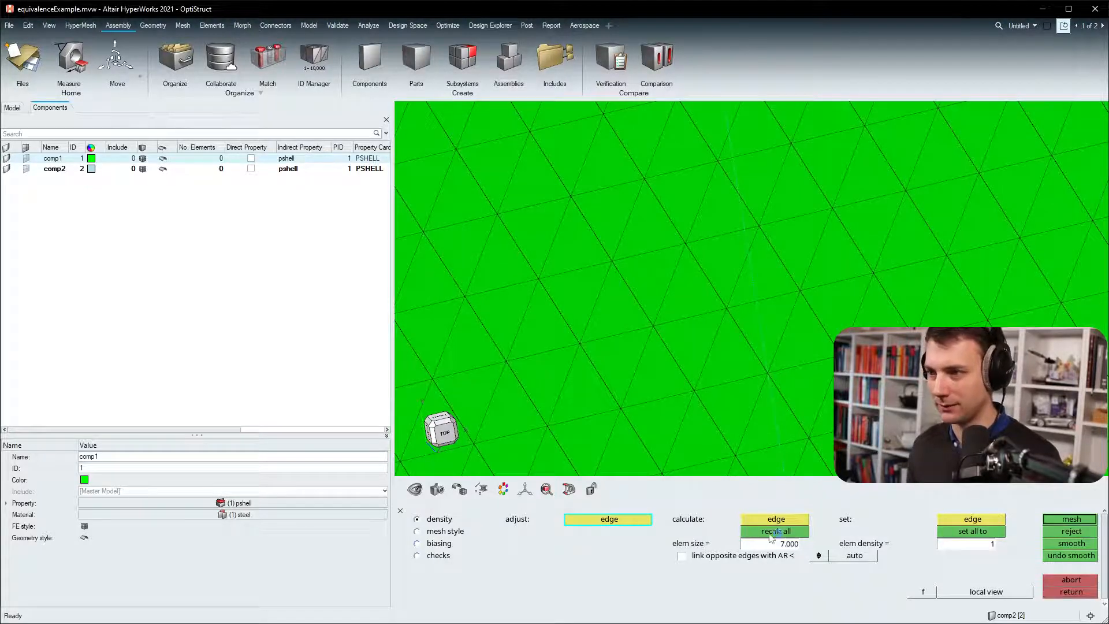
click(1072, 520)
scroll(761, 335, down, 2)
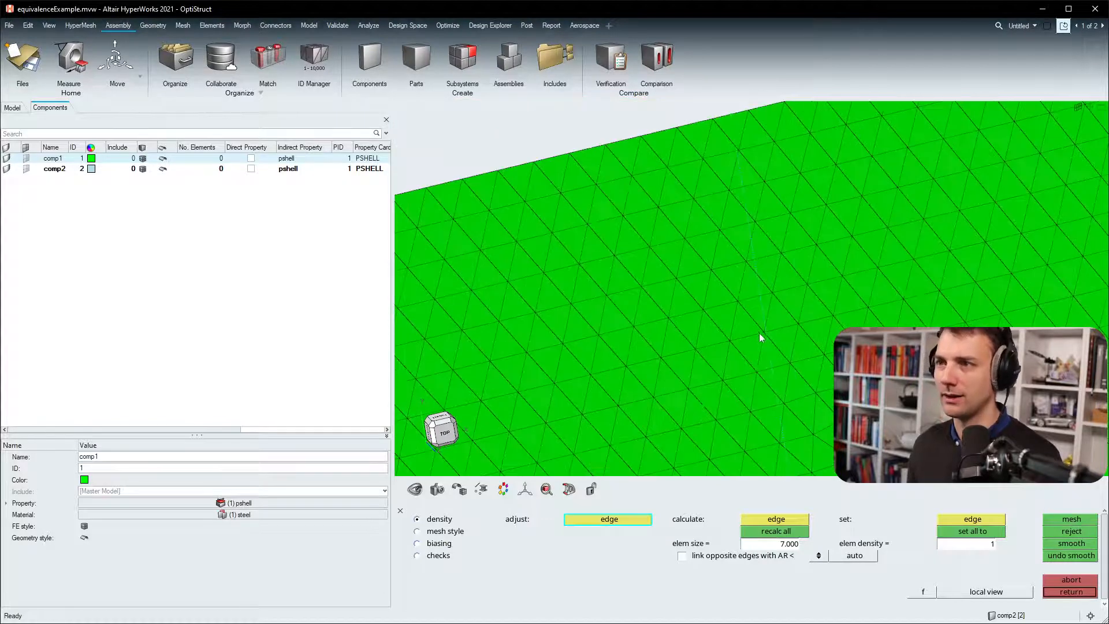
- Leave the current mesh and restore the suppressed middle edge as a shared edge with toggle edge at tolerance 0.010
scroll(761, 335, up, 6)
scroll(780, 336, up, 1)
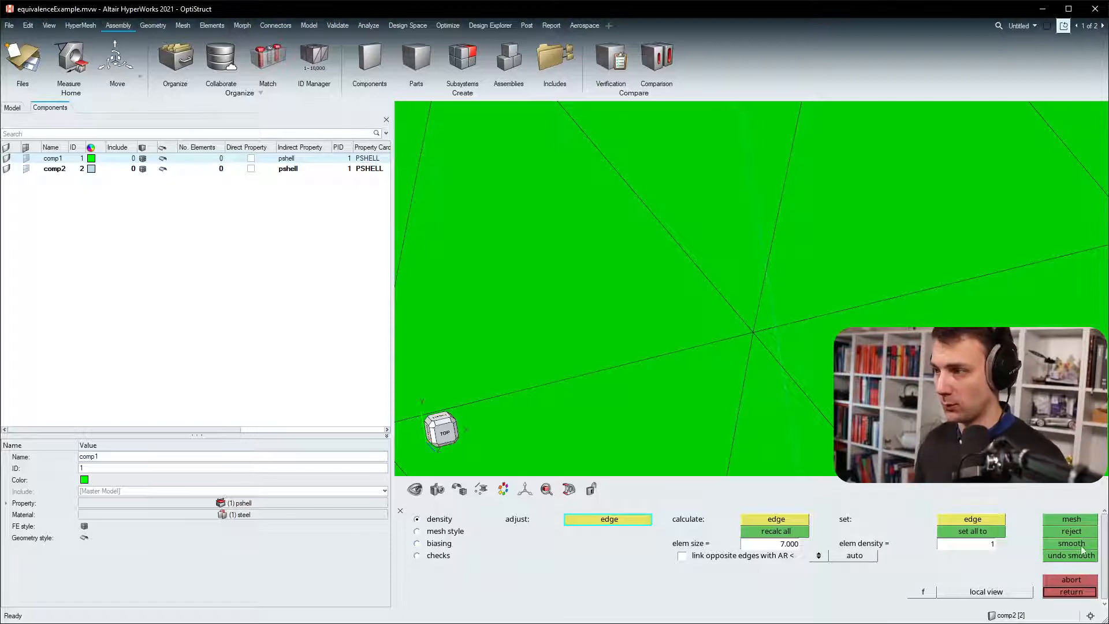
click(1072, 593)
scroll(899, 376, down, 8)
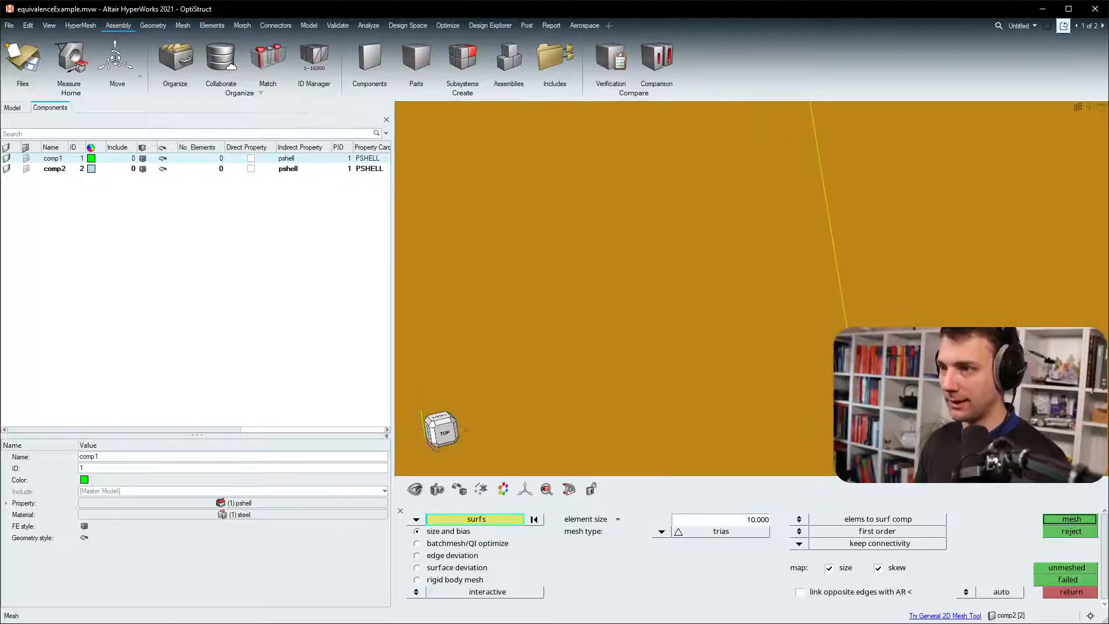
key(F11)
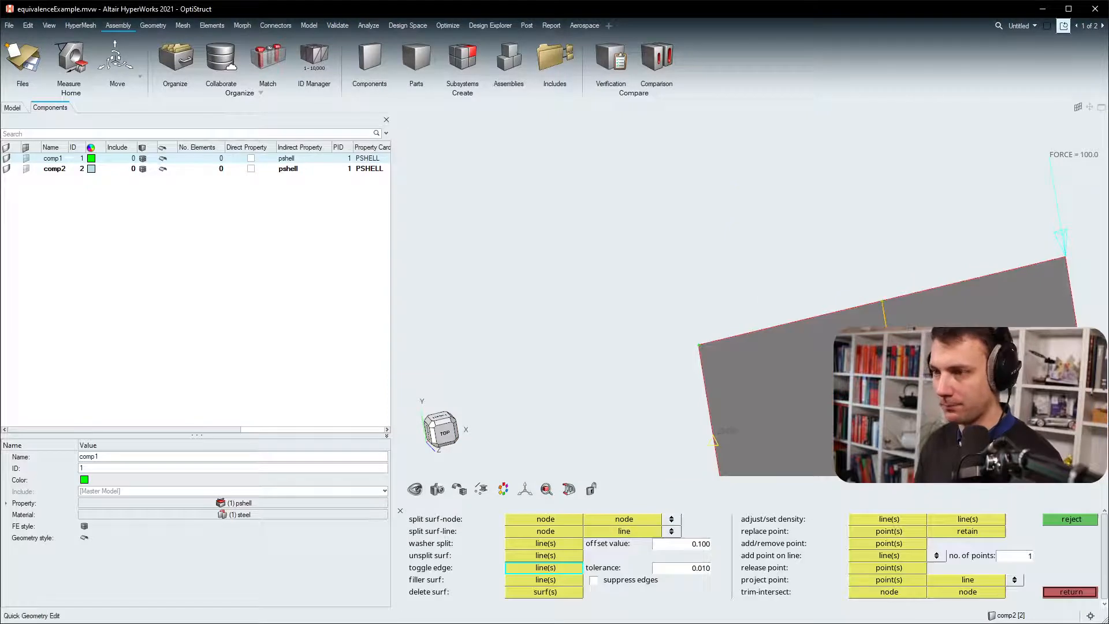
scroll(866, 324, up, 4)
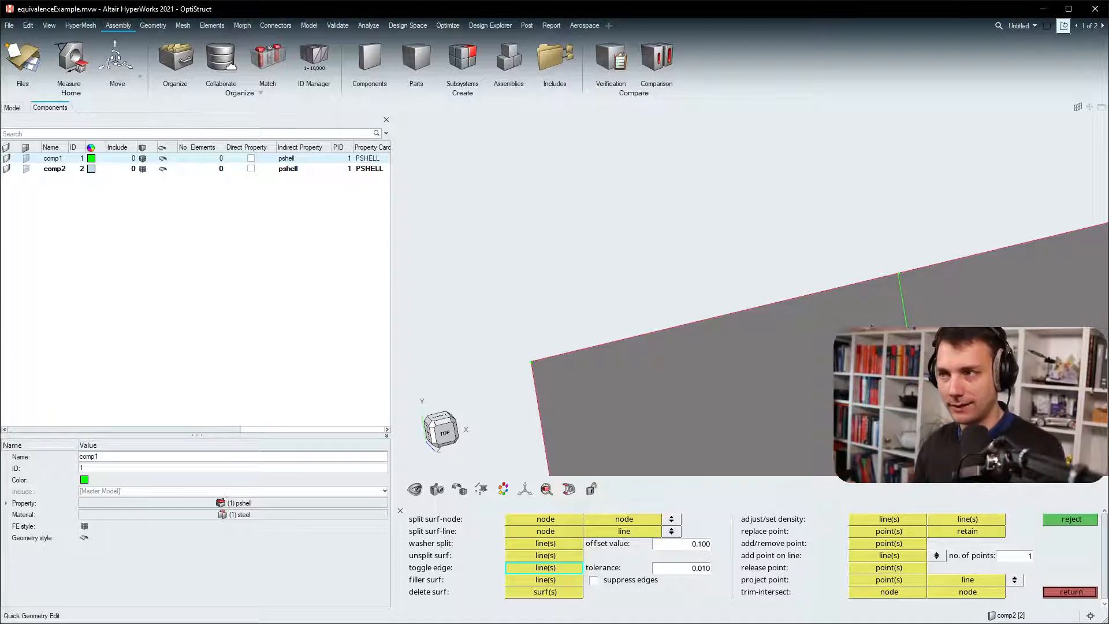
click(1061, 588)
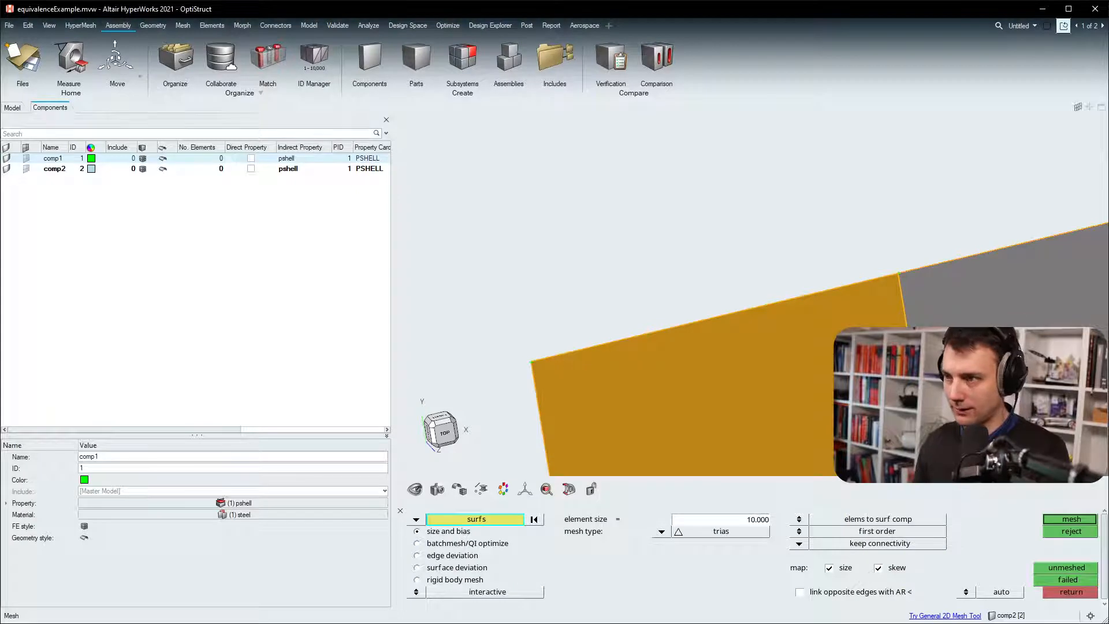
click(1034, 289)
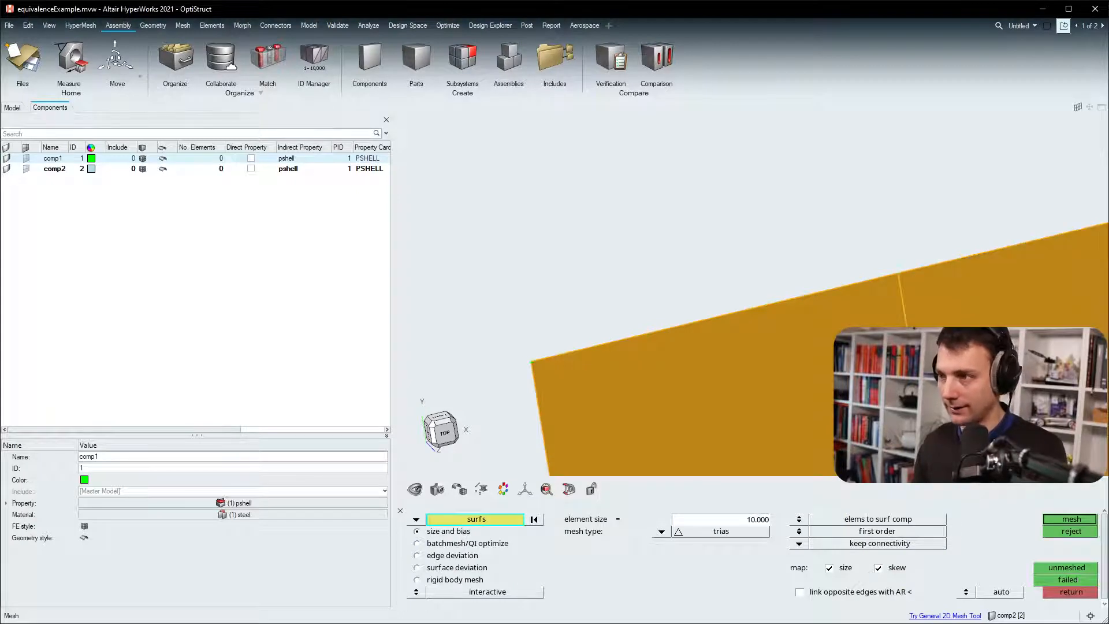
click(1072, 520)
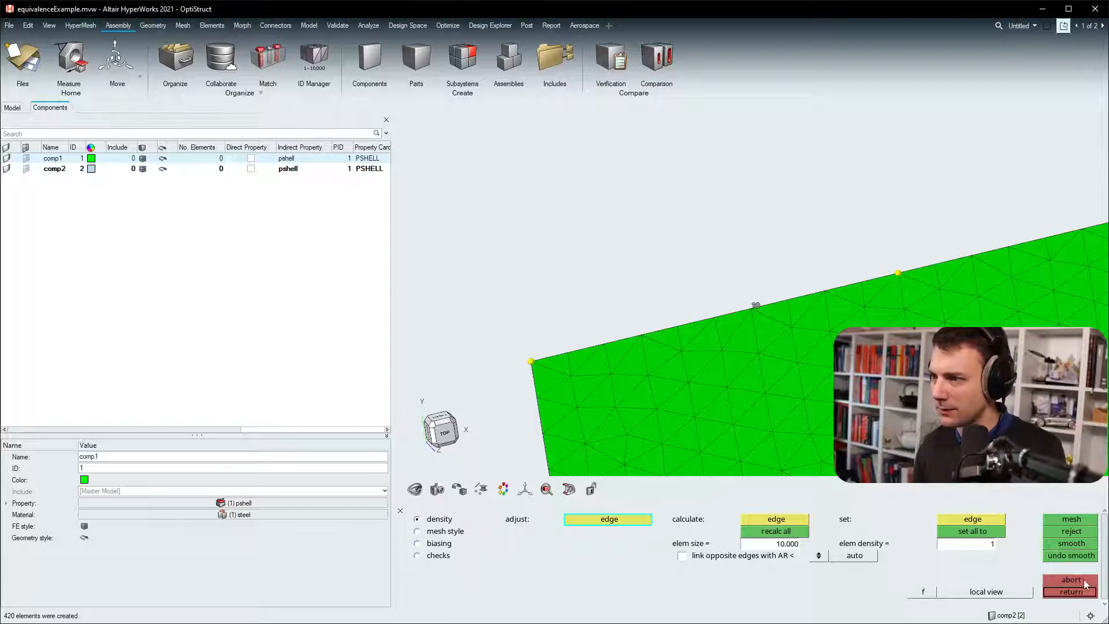
click(1072, 531)
click(1072, 593)
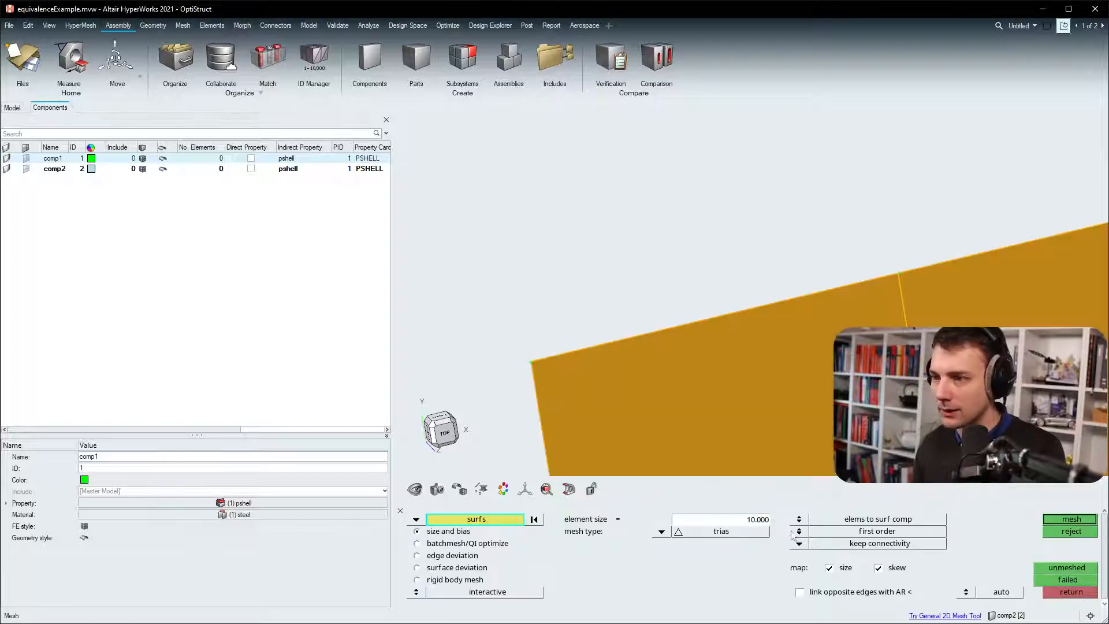
- Mesh both surfaces with trias of element size 7.000, examine the mesh along the shared edge, and reject it
click(765, 522)
text(7)
key(Return)
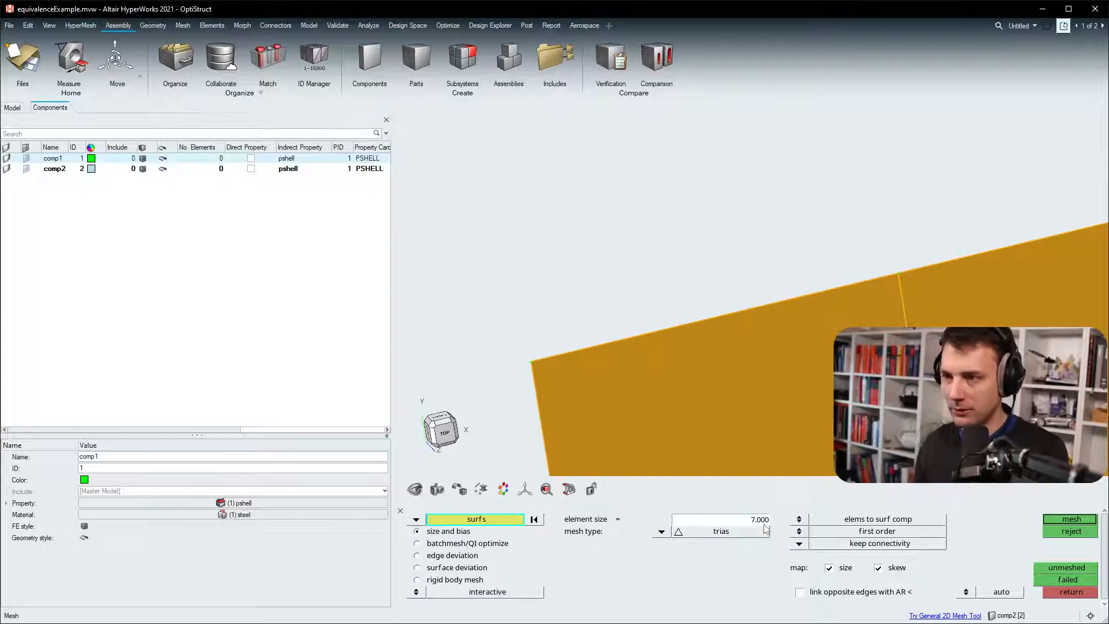
click(1071, 518)
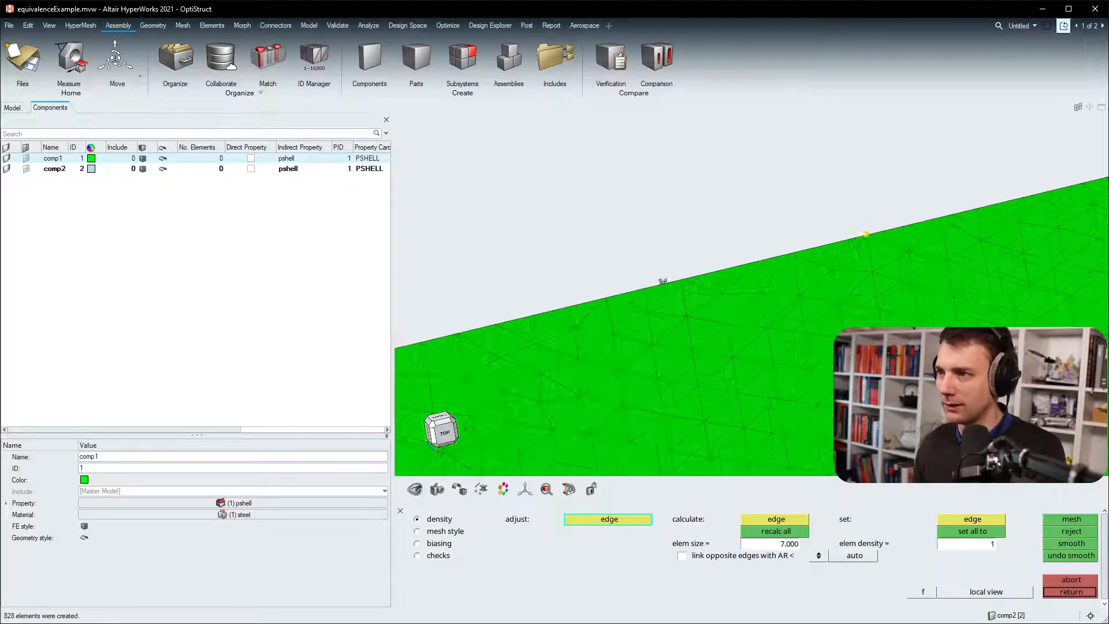
scroll(864, 234, up, 3)
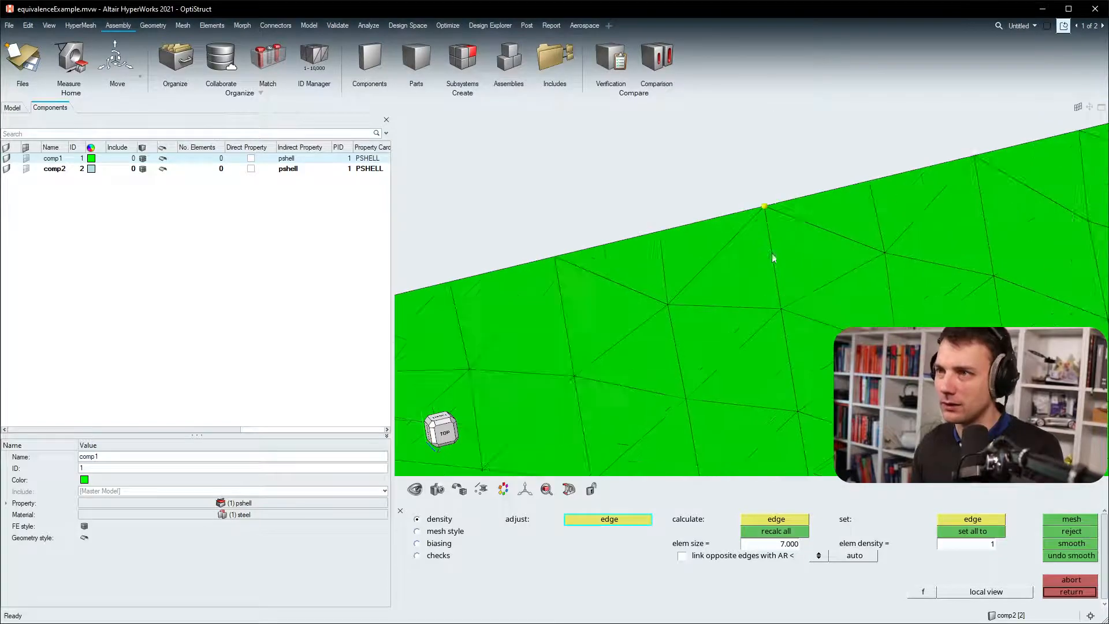
scroll(782, 261, down, 4)
scroll(789, 279, up, 5)
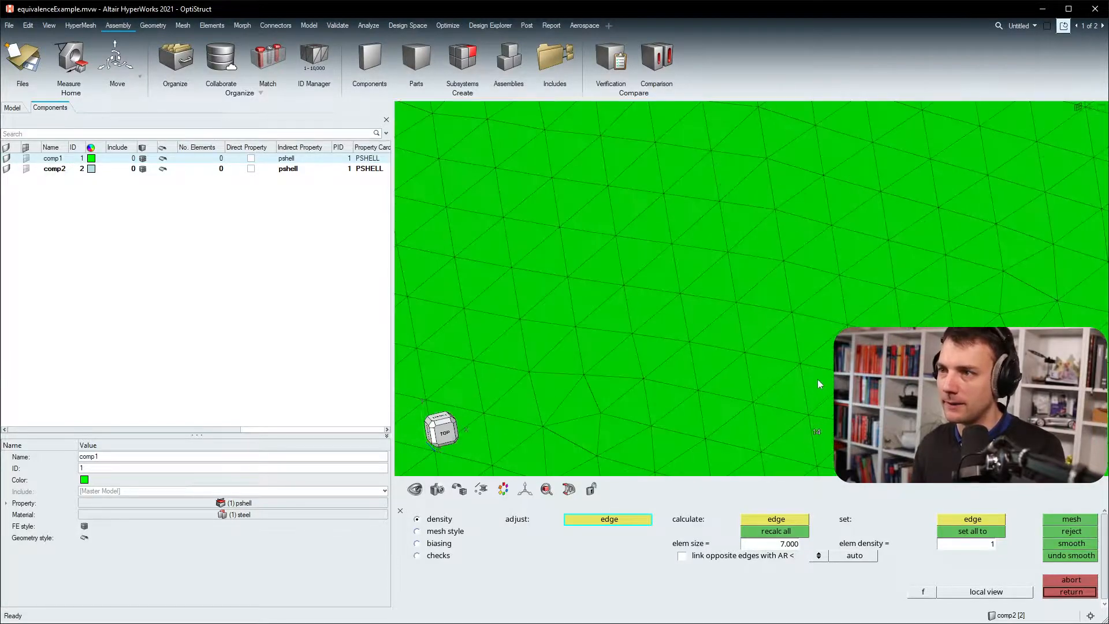
scroll(818, 380, down, 3)
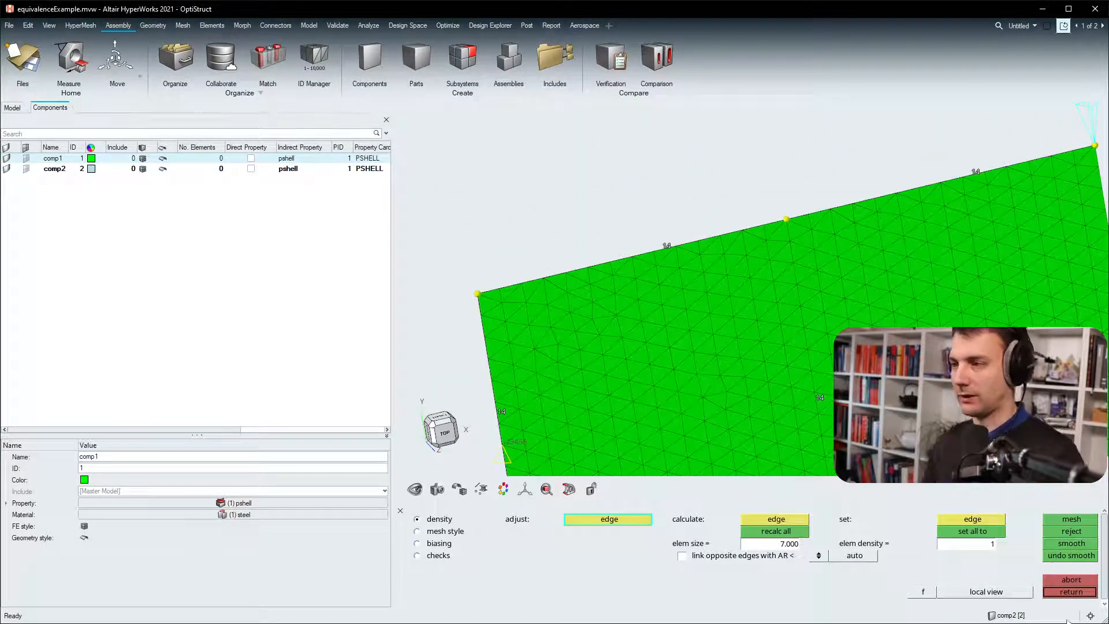
click(1073, 531)
scroll(889, 392, down, 2)
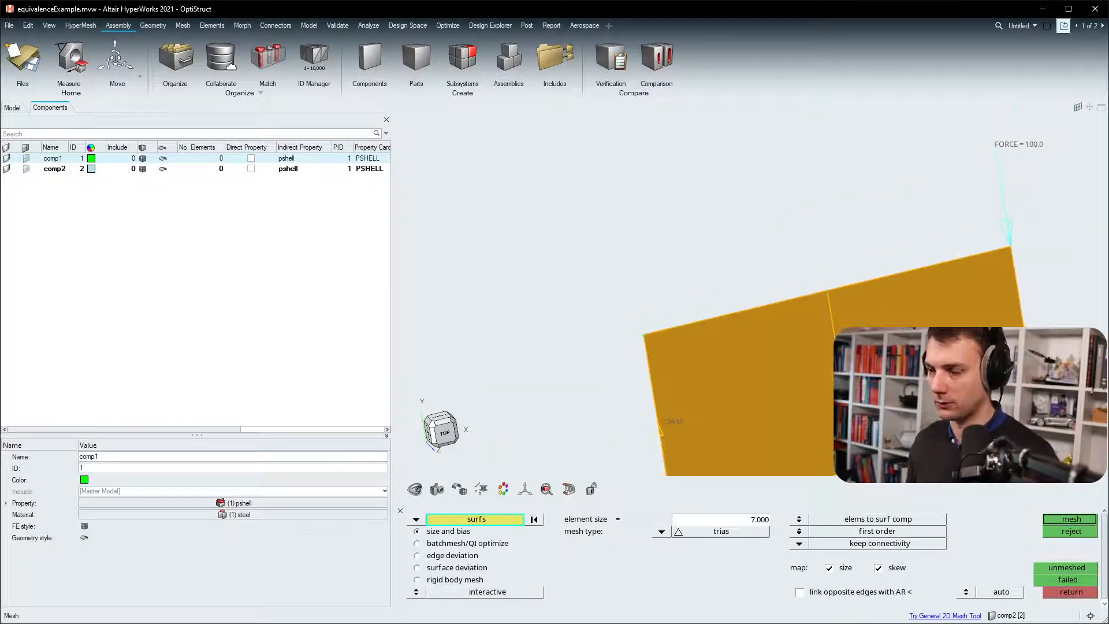
- Release the shared middle edge between the two surfaces into free edges with toggle edge
key(F11)
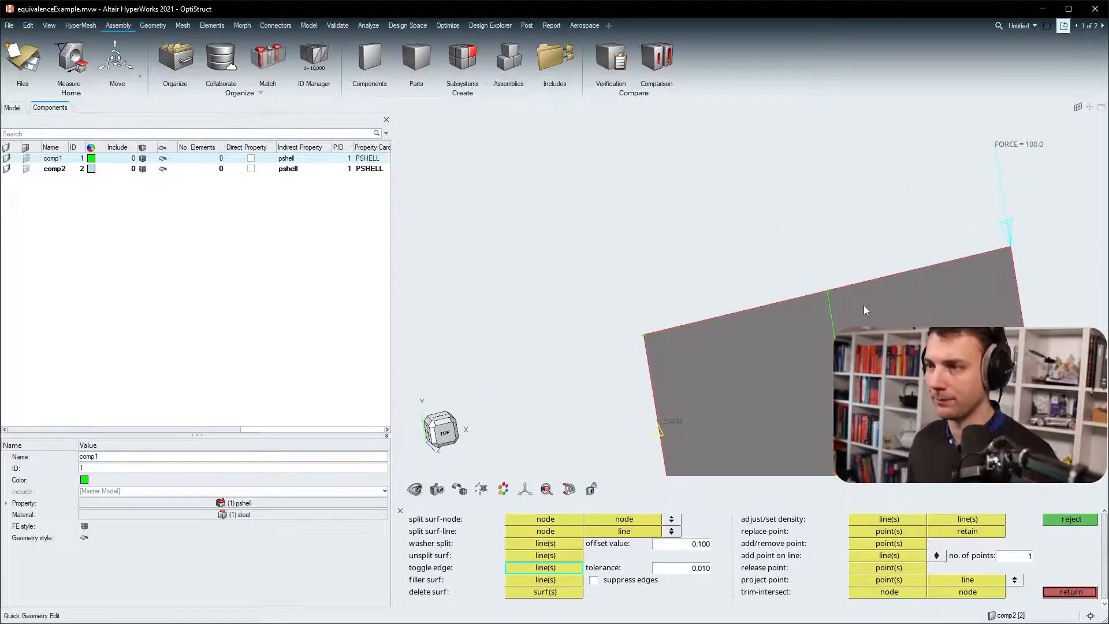
click(832, 303)
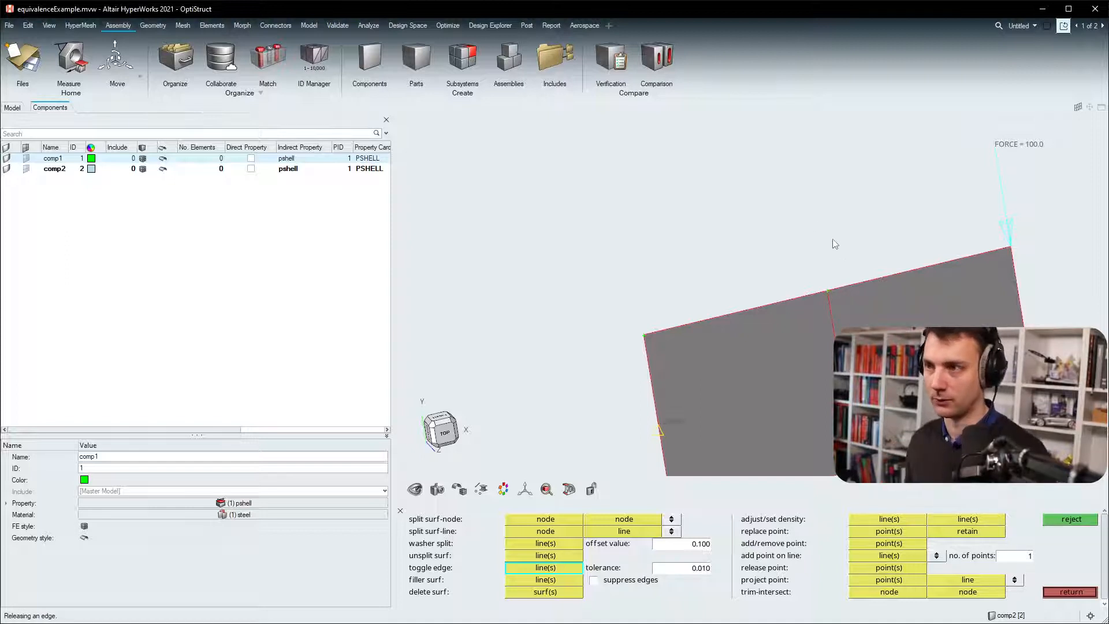
middle_drag(835, 376, 691, 292)
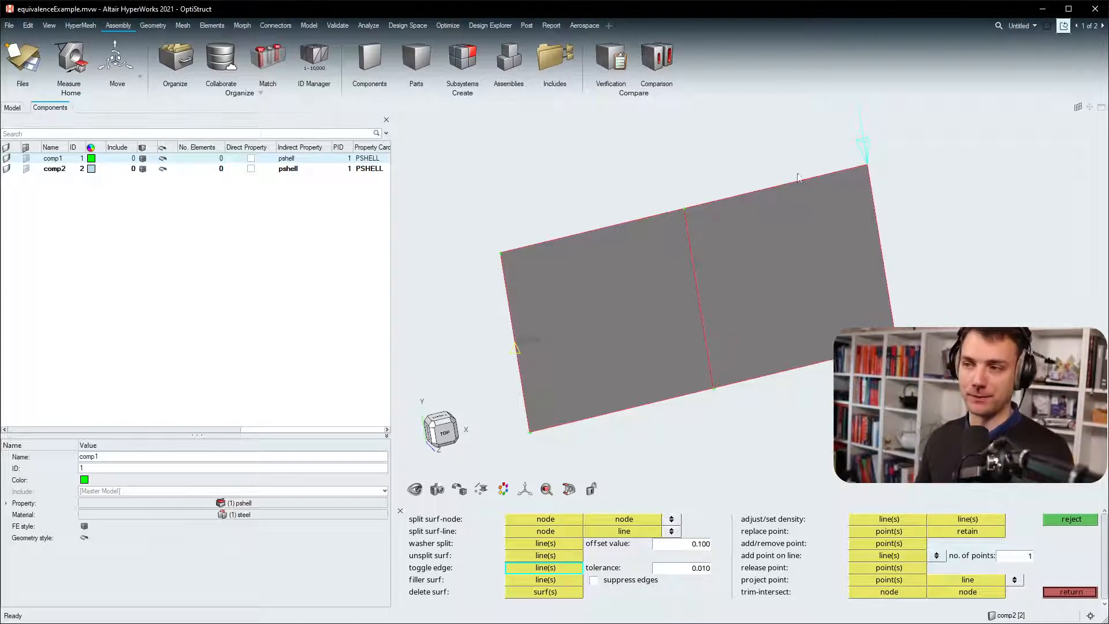
click(1074, 591)
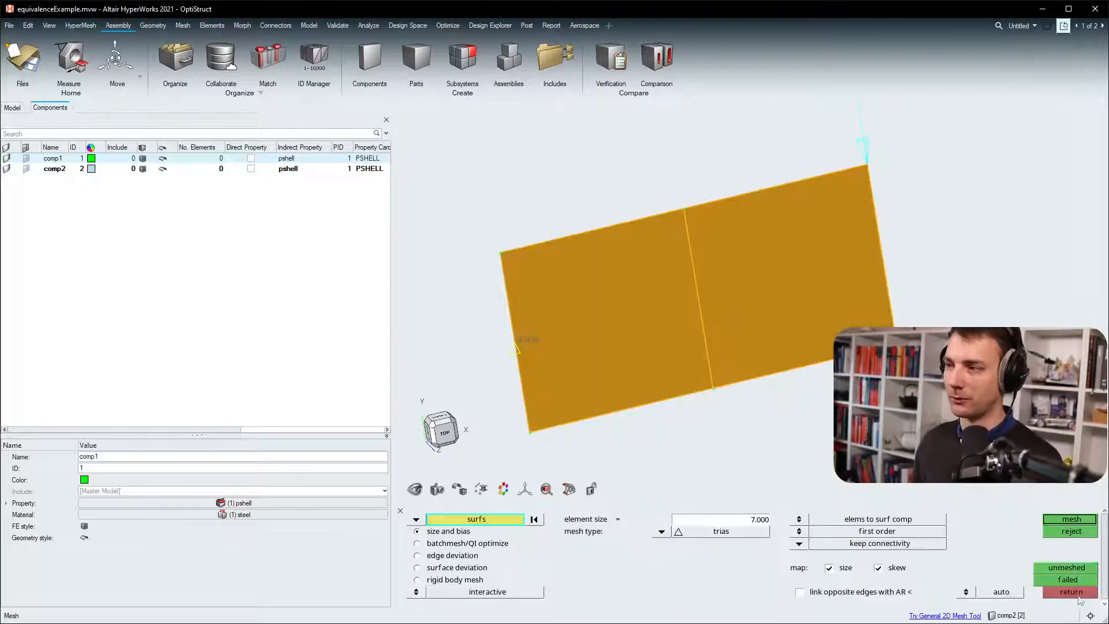
click(1076, 591)
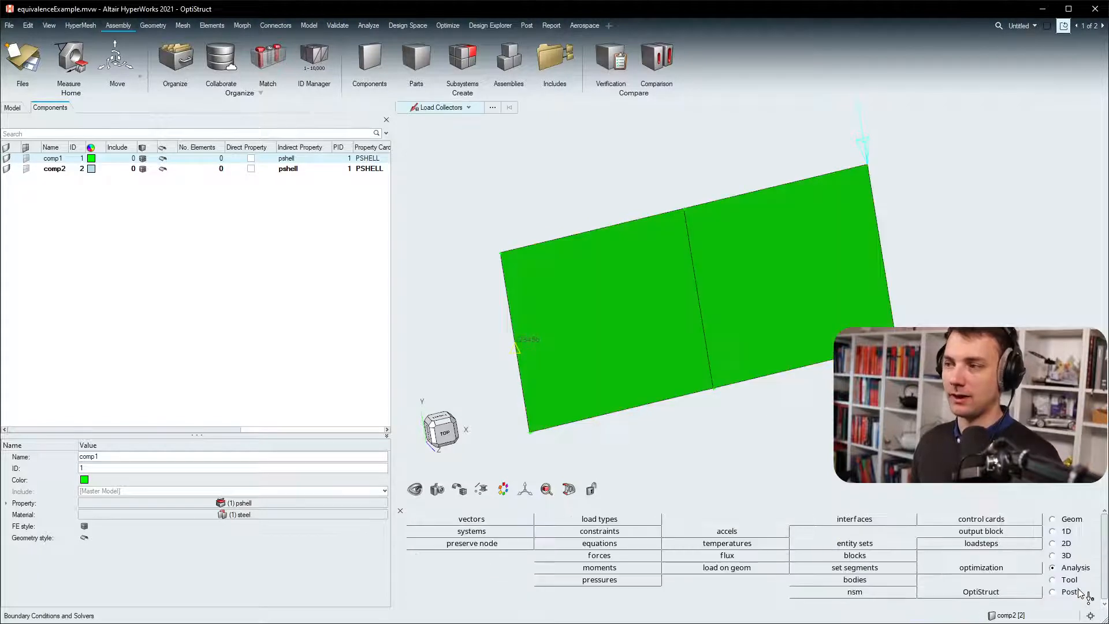
- Run autocleanup on both surfaces with target element size 10 and the current parameters and criteria, and inspect the middle edge
click(1066, 520)
click(1012, 556)
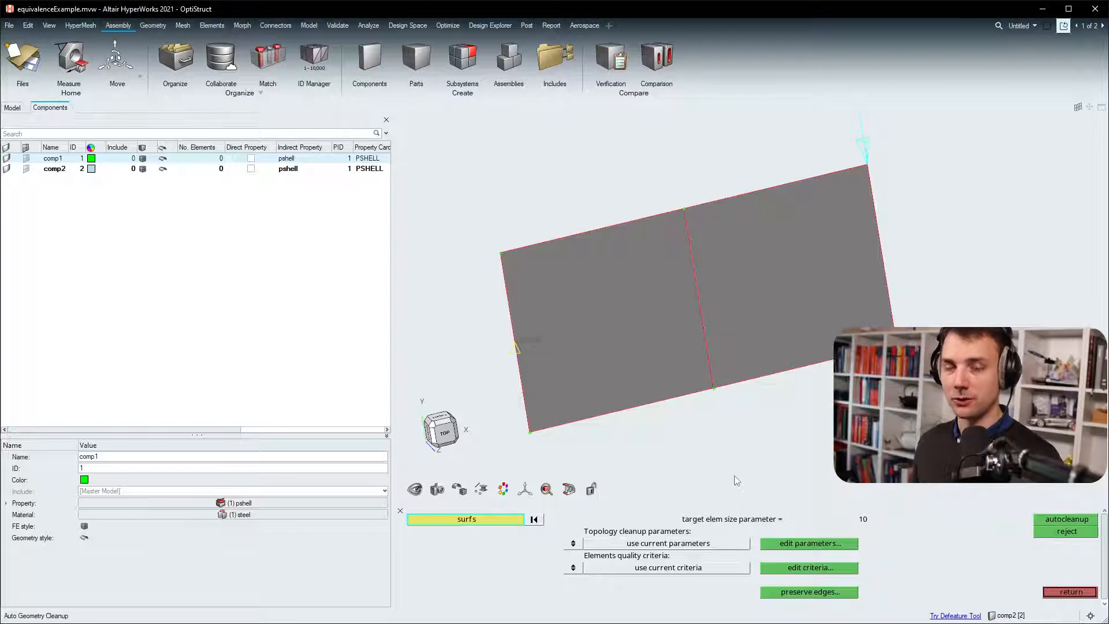
click(612, 364)
click(723, 335)
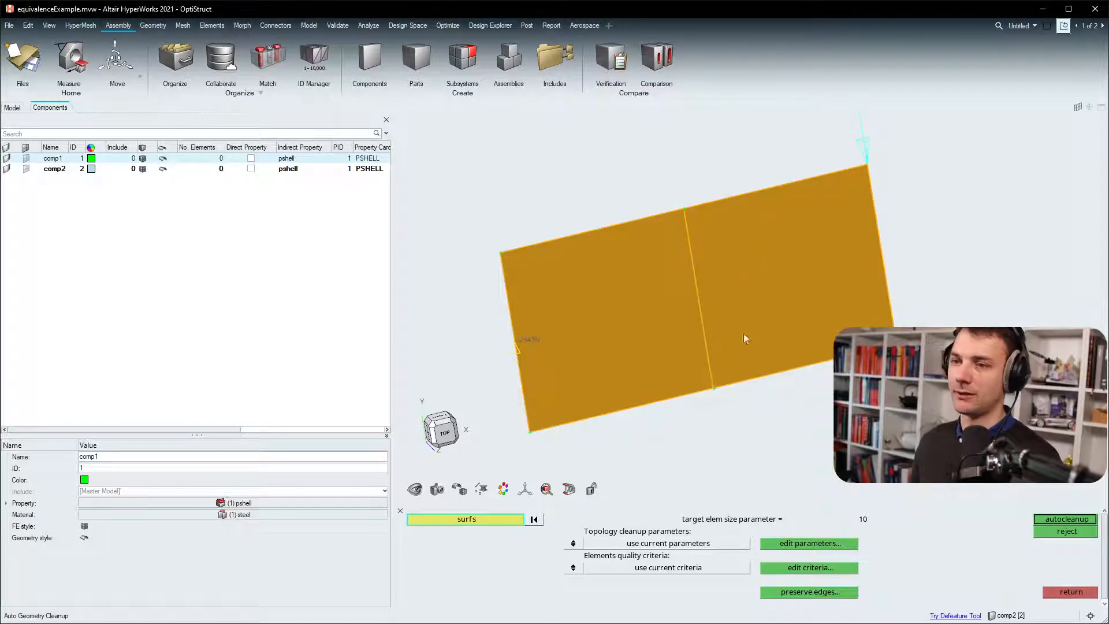
click(1074, 519)
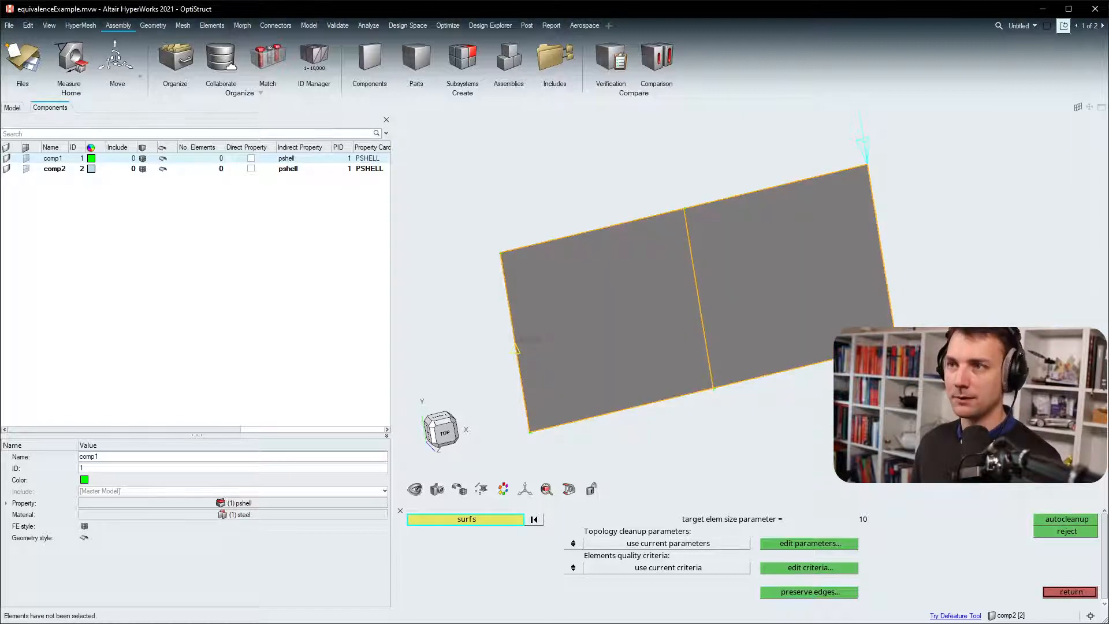
middle_drag(725, 312, 735, 317)
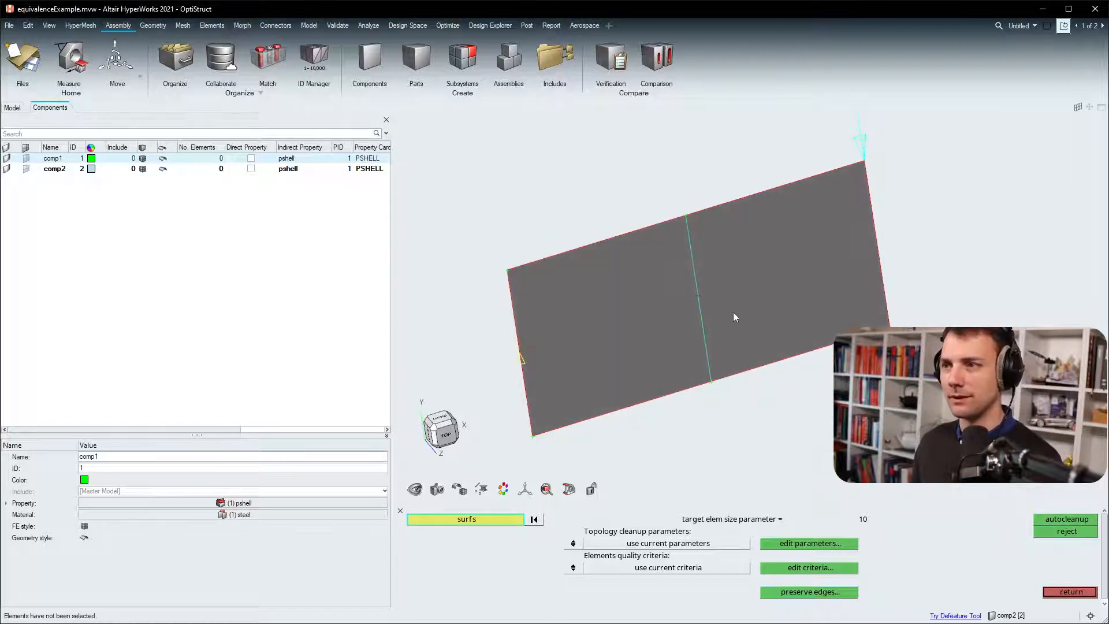
middle_drag(756, 399, 782, 409)
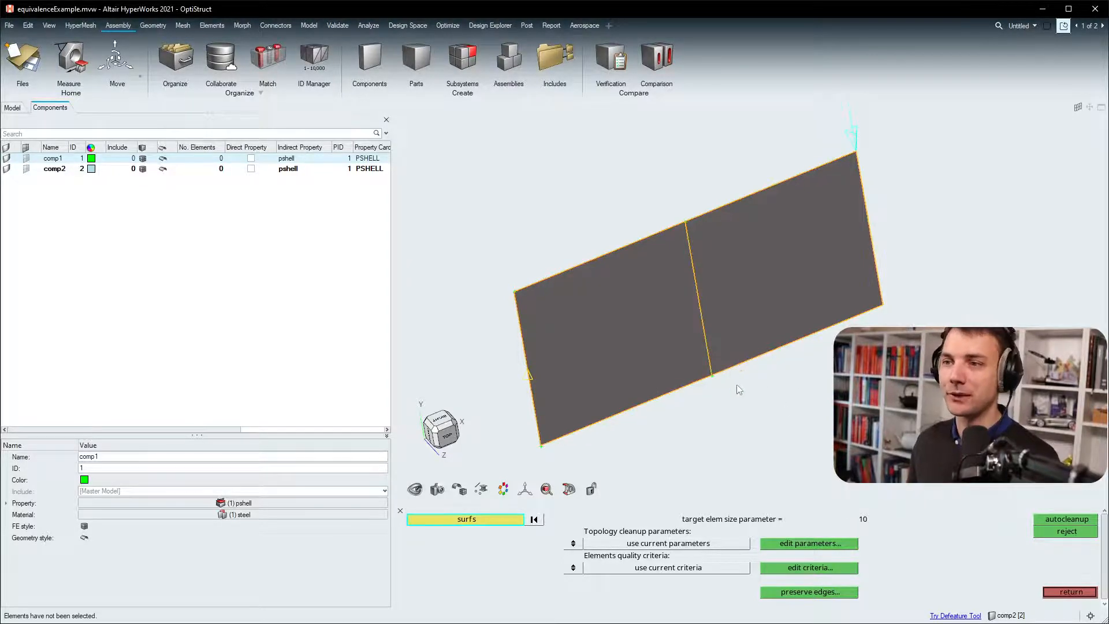
middle_drag(737, 384, 768, 364)
middle_drag(670, 191, 704, 260)
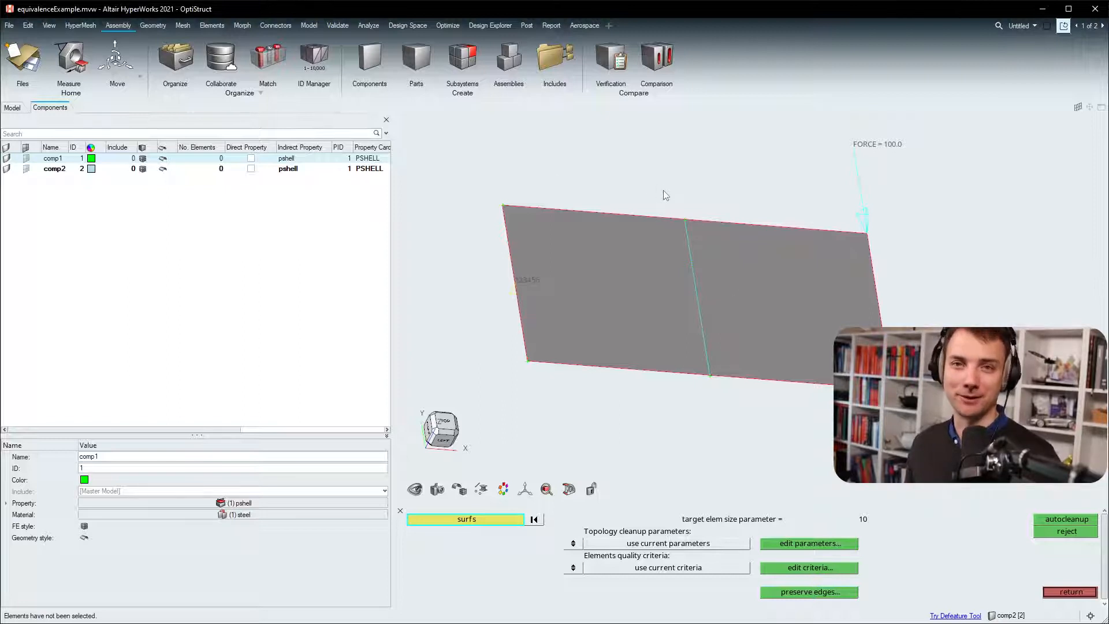
click(1072, 592)
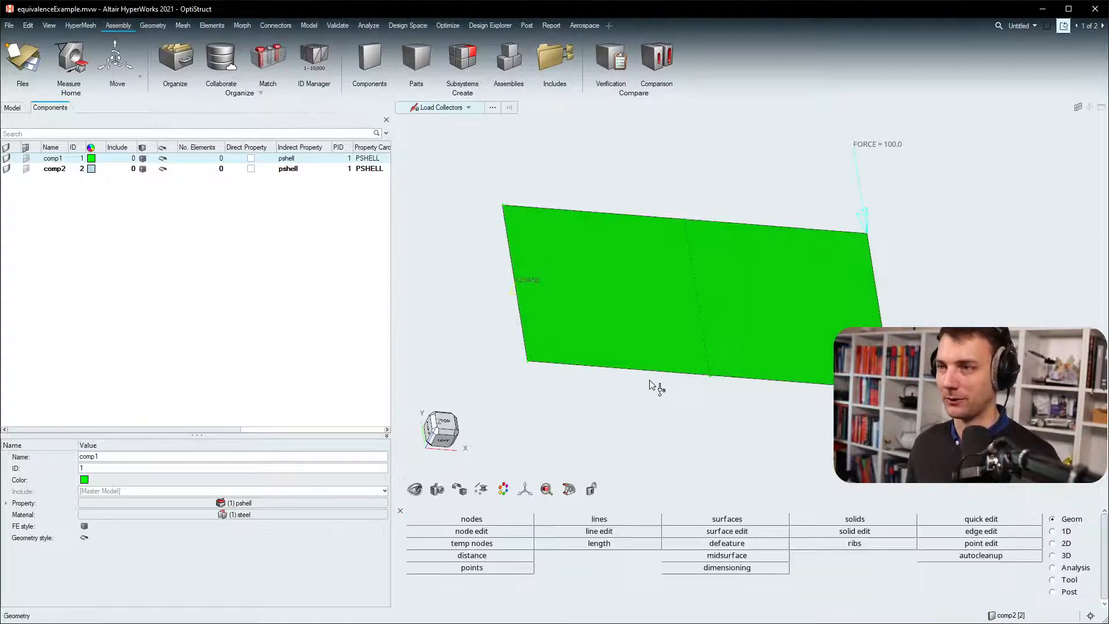
- Examine the middle edge between the two surfaces in quick edit from several angles to judge its state after autocleanup
key(F11)
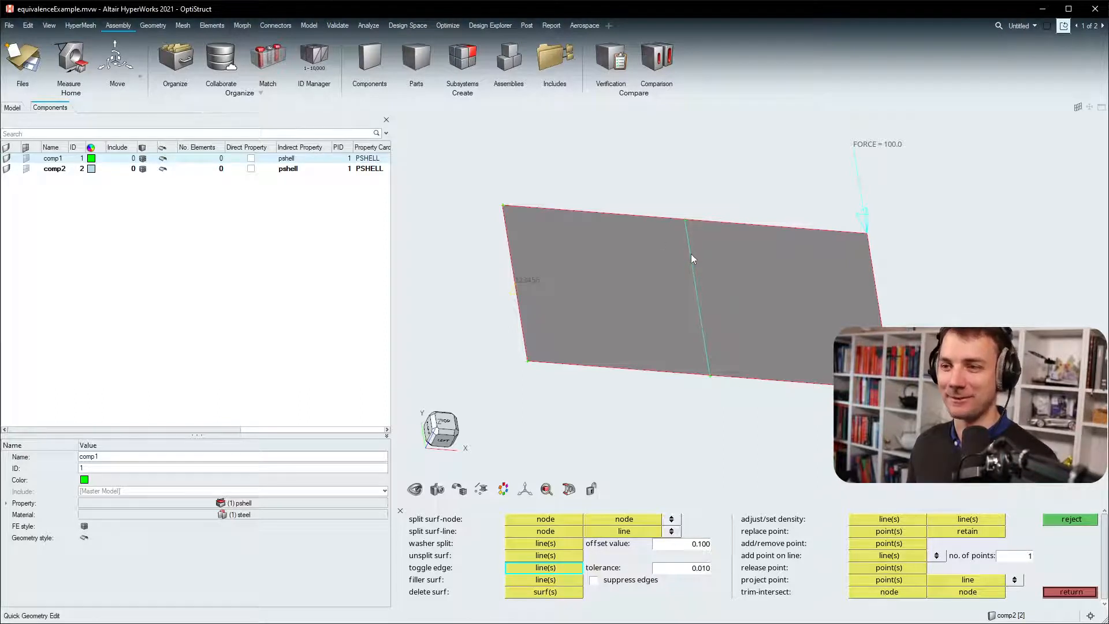
ctrl+drag(691, 242, 699, 280)
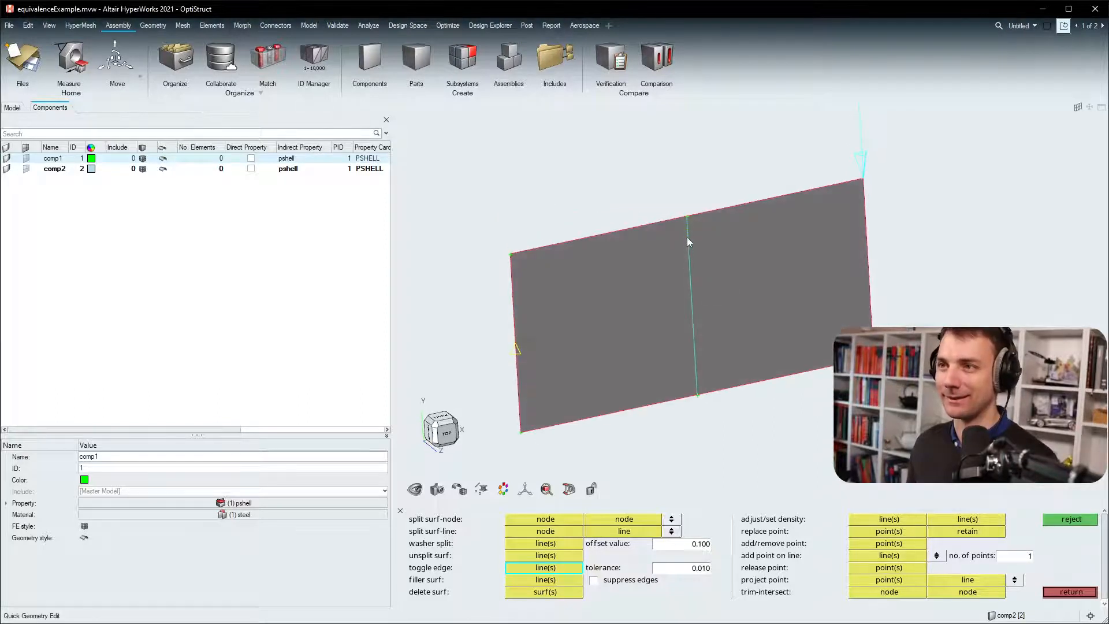
scroll(687, 237, up, 3)
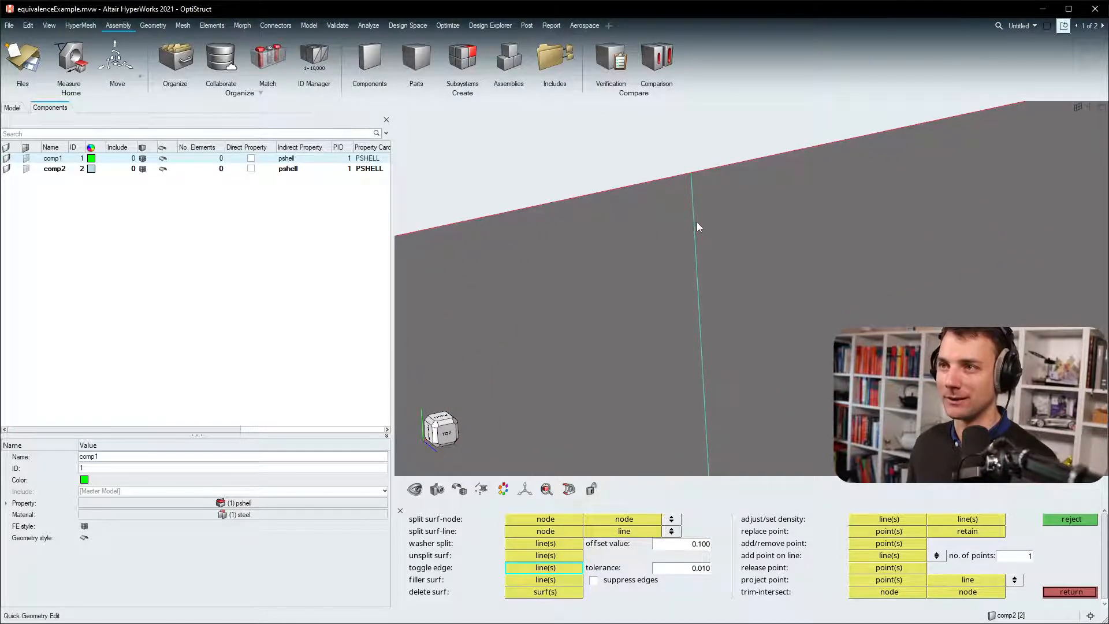
mouse_move(697, 222)
ctrl+mouse_down()
mouse_move(731, 255)
mouse_move(657, 265)
mouse_move(728, 243)
mouse_move(683, 235)
mouse_move(647, 262)
mouse_move(696, 220)
ctrl+mouse_up()
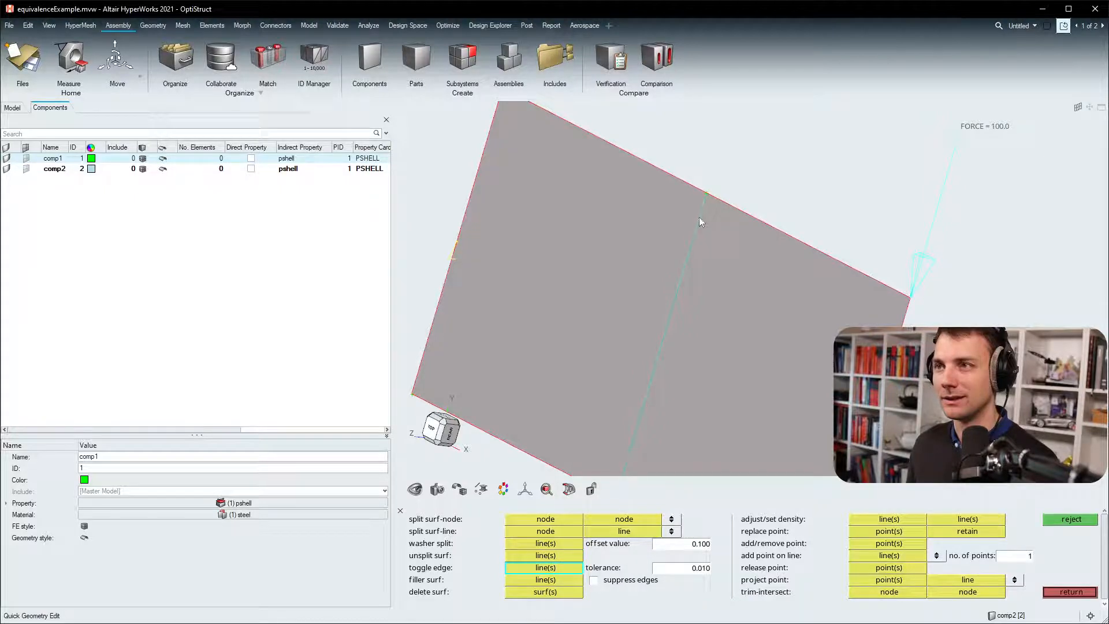
mouse_move(699, 217)
ctrl+mouse_down()
mouse_move(745, 248)
mouse_move(787, 322)
mouse_move(784, 359)
mouse_move(734, 359)
mouse_move(724, 349)
mouse_move(790, 299)
mouse_move(743, 374)
mouse_move(805, 279)
mouse_move(732, 310)
ctrl+mouse_up()
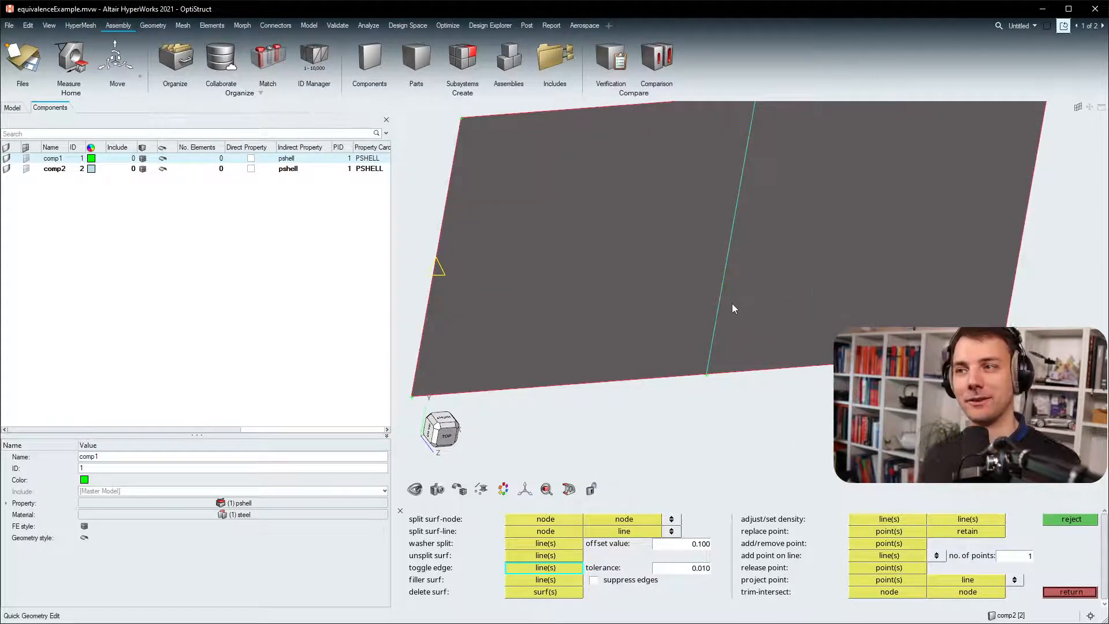
click(706, 349)
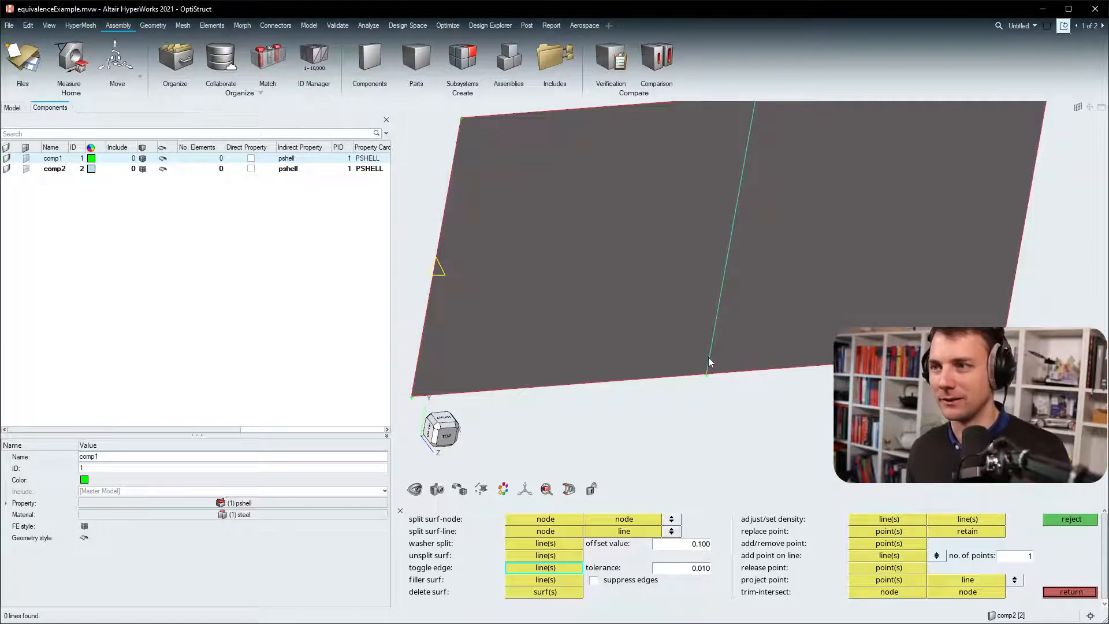
click(1071, 591)
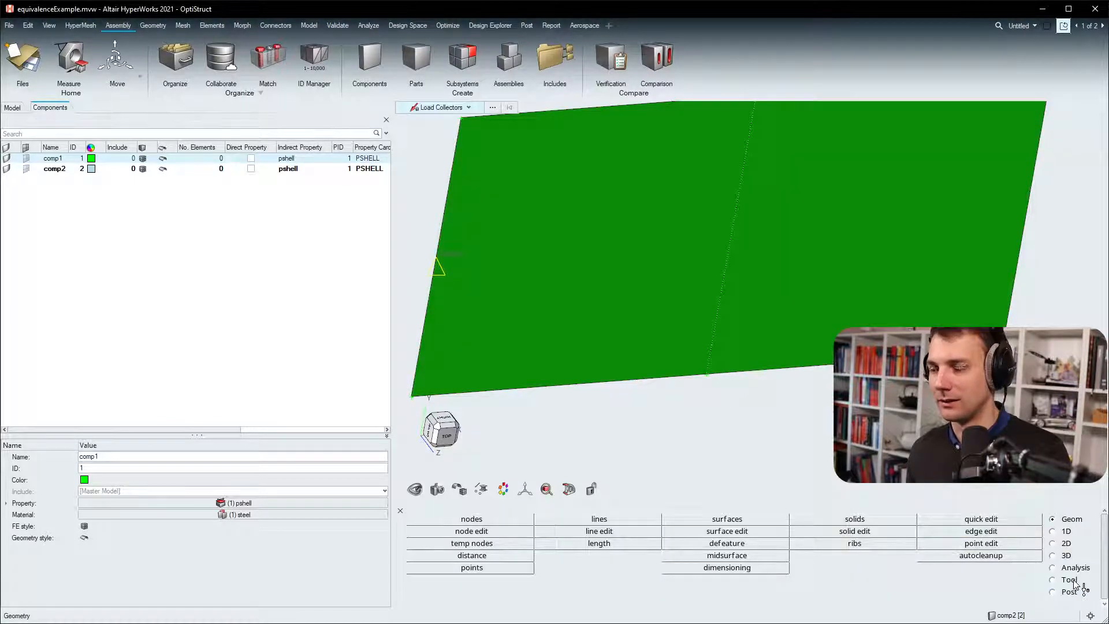
click(981, 519)
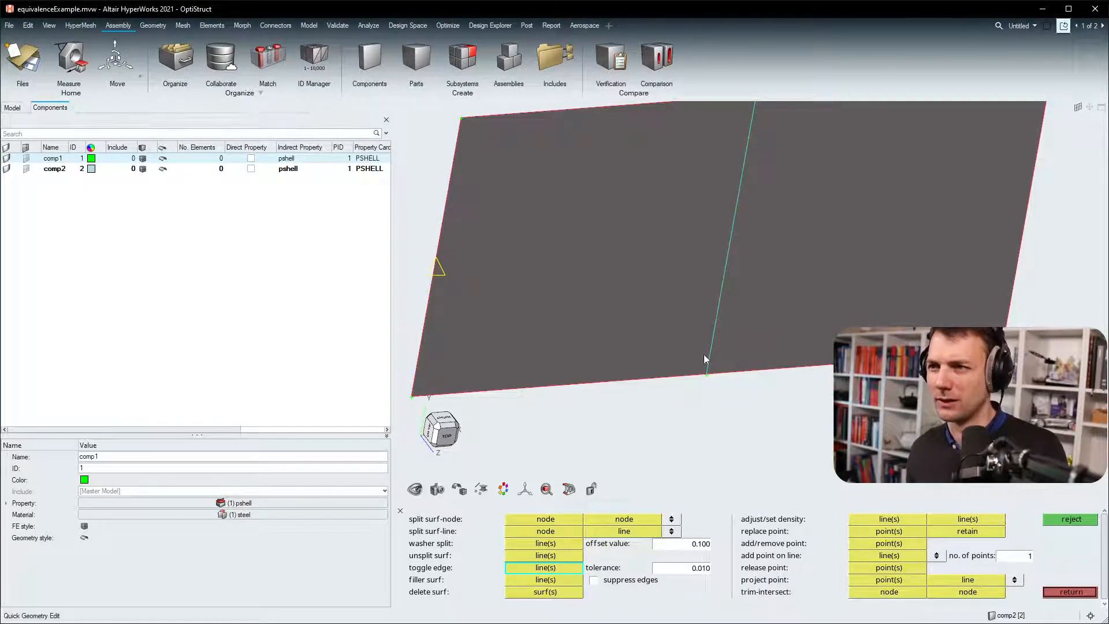
ctrl+drag(705, 357, 714, 370)
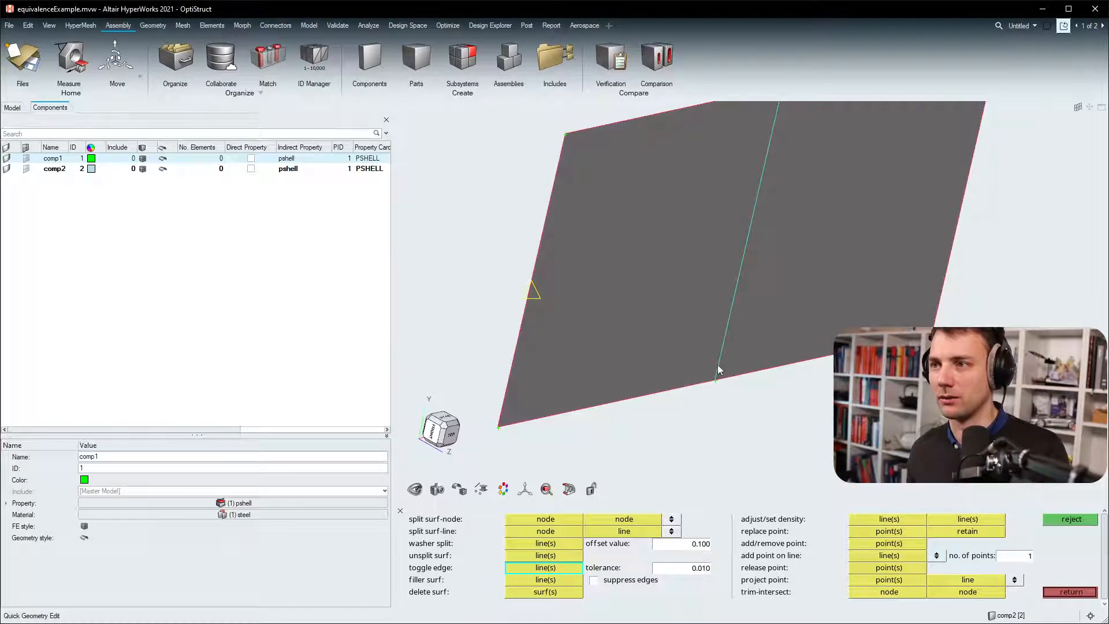
ctrl+drag(726, 361, 796, 355)
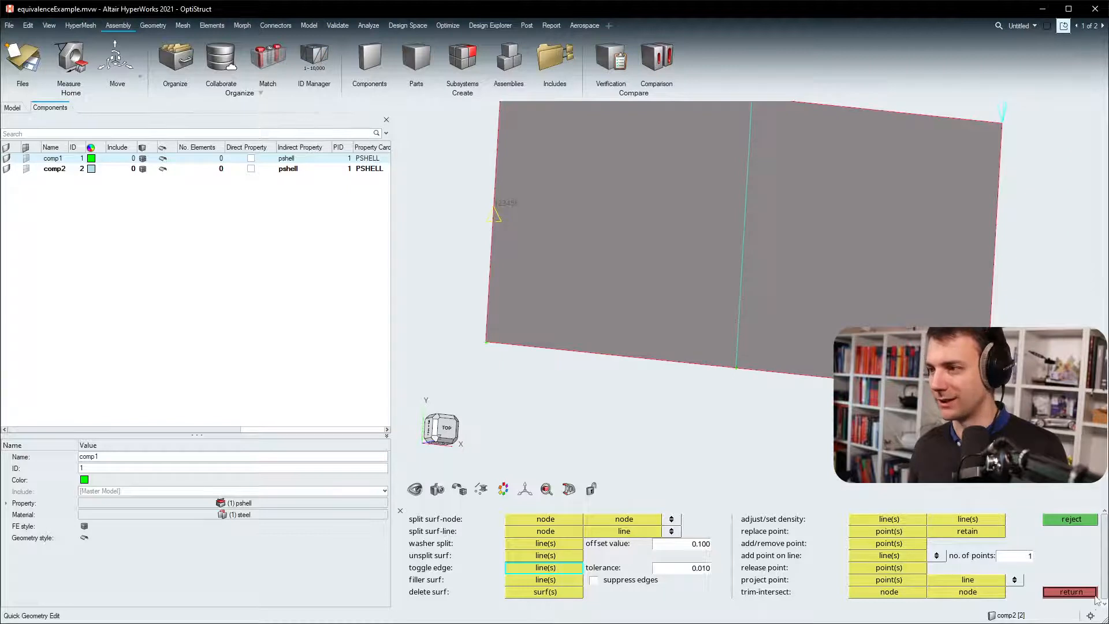
- Undo the last quick geometry edit and check the middle edge between the two surfaces again in quick edit
click(1094, 595)
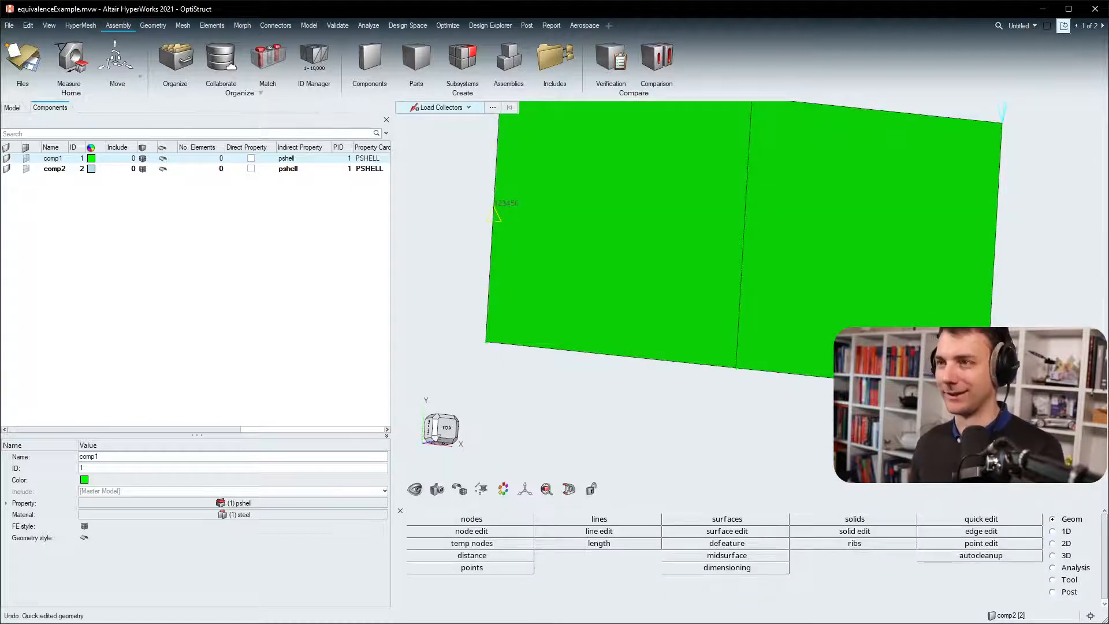
key(F11)
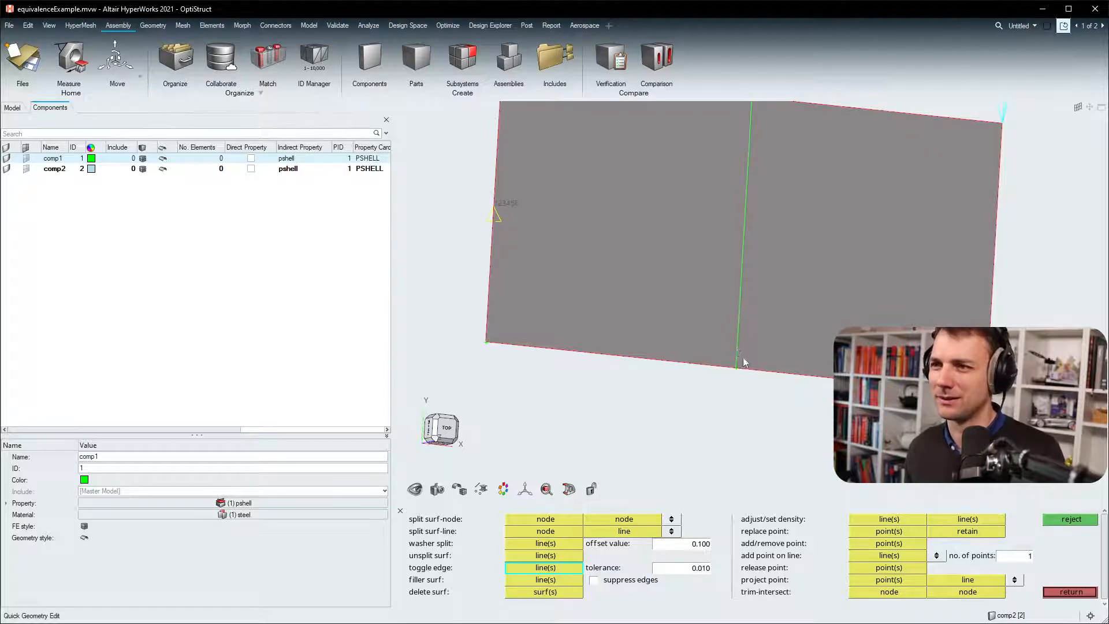
ctrl+drag(744, 362, 777, 367)
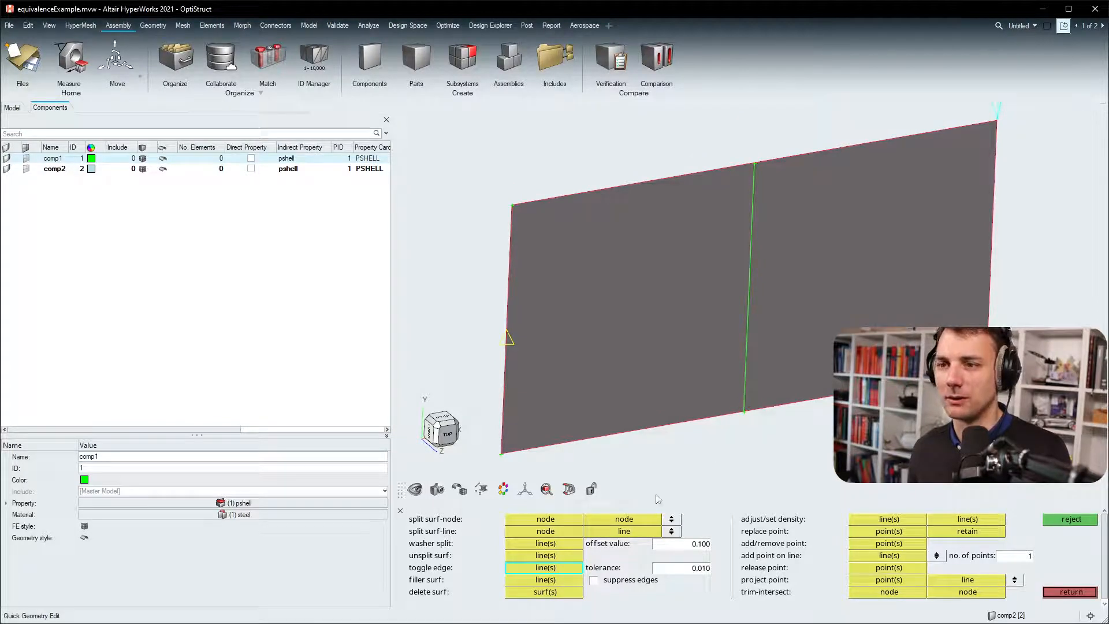
ctrl+drag(726, 403, 743, 405)
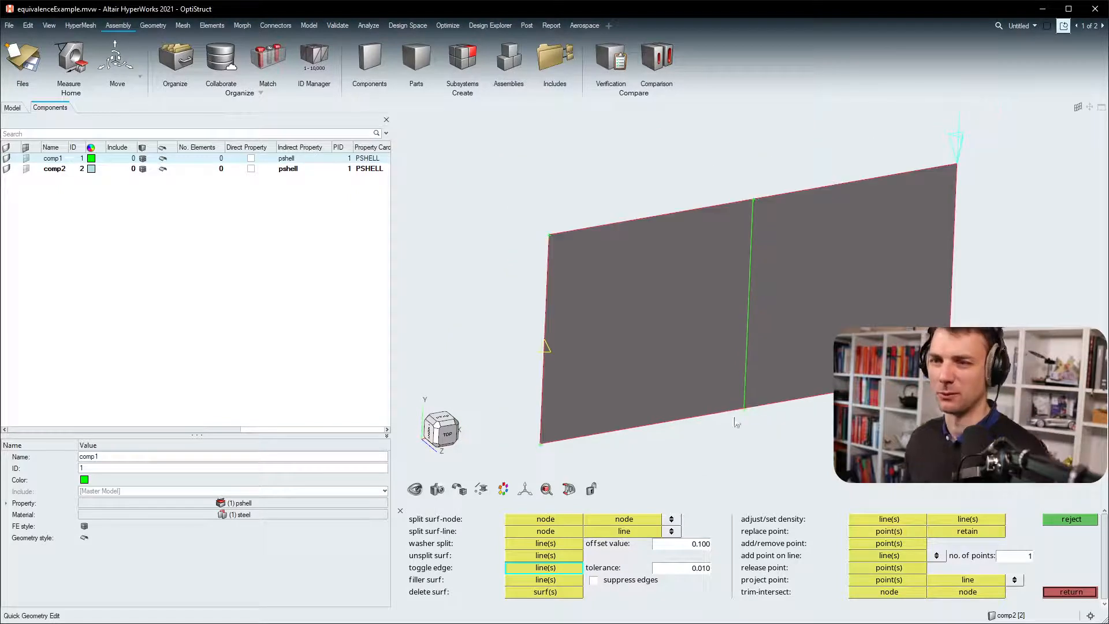
- Display the surface geometry as a wireframe and set its surface lines to No lines
mouse_move(460, 490)
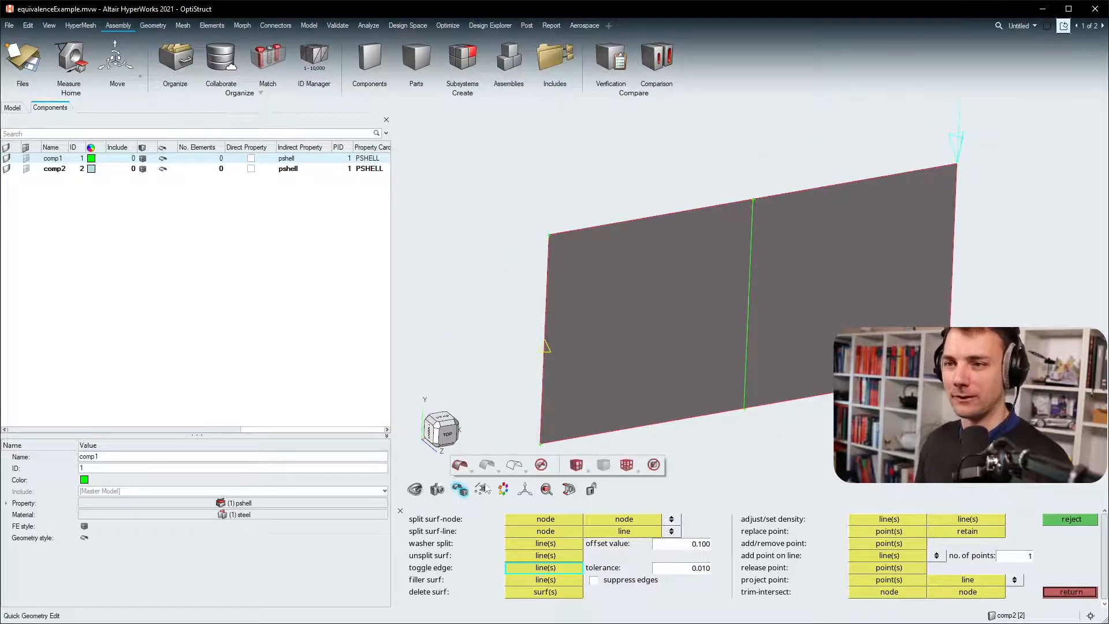
click(515, 466)
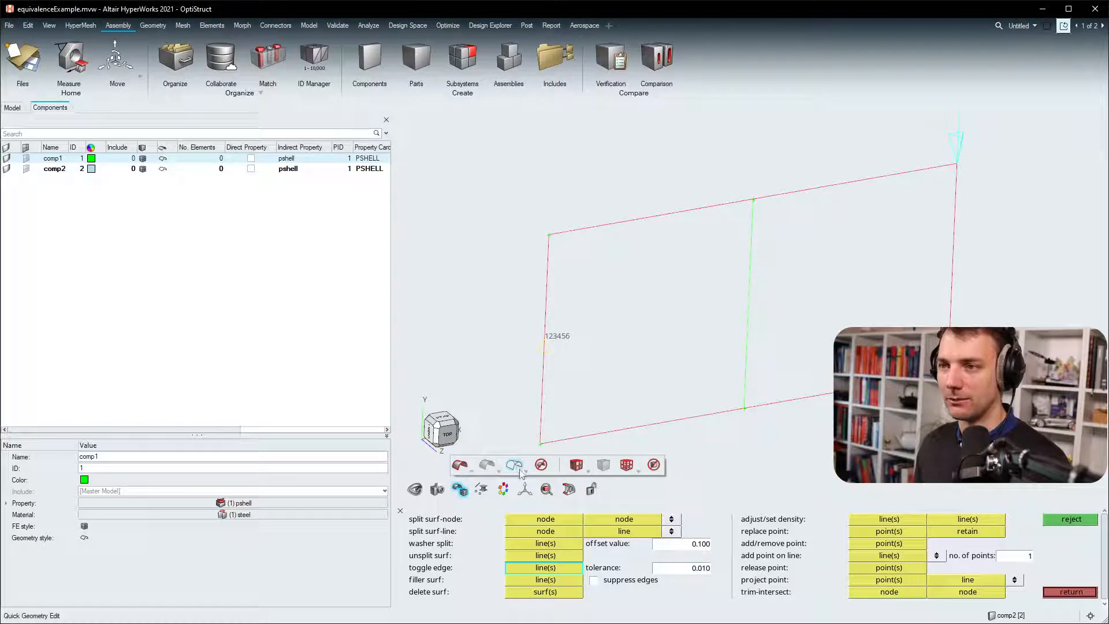
click(527, 483)
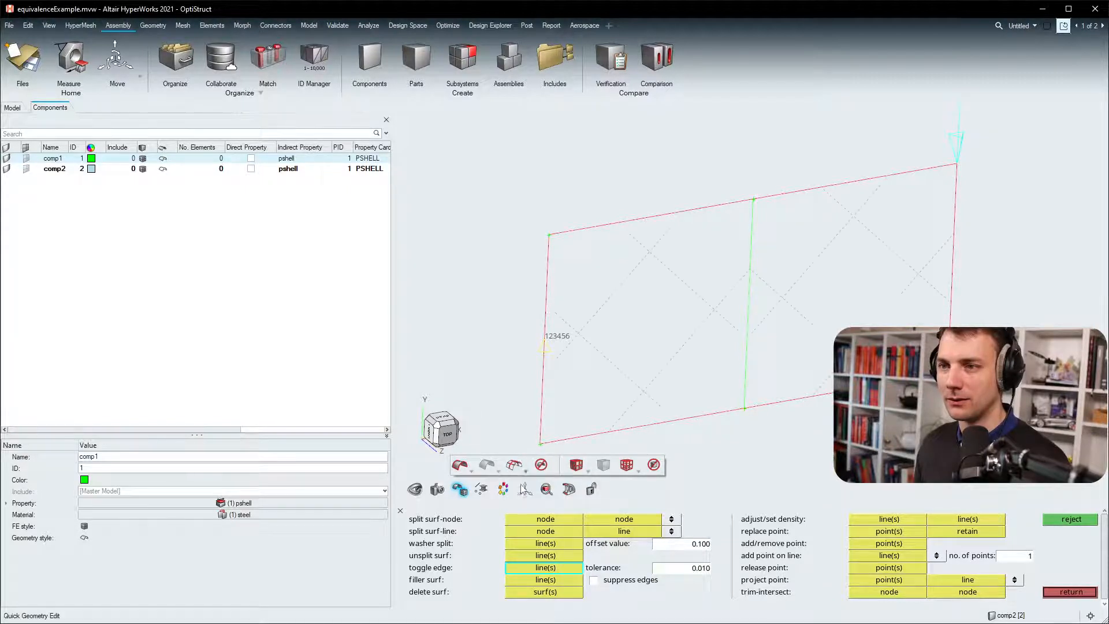
click(525, 471)
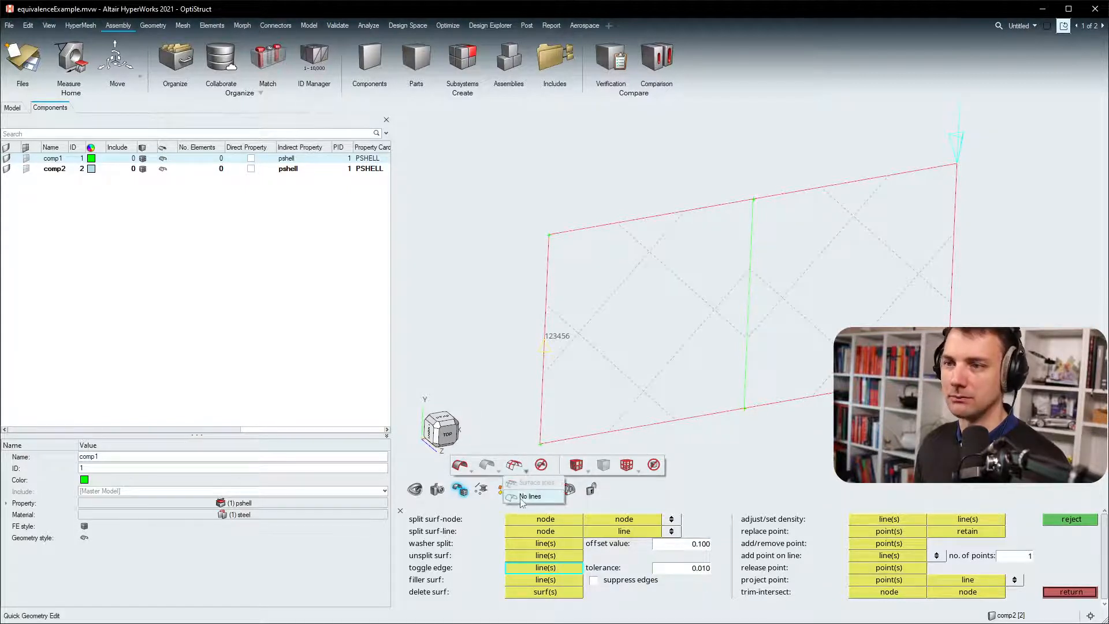
click(523, 497)
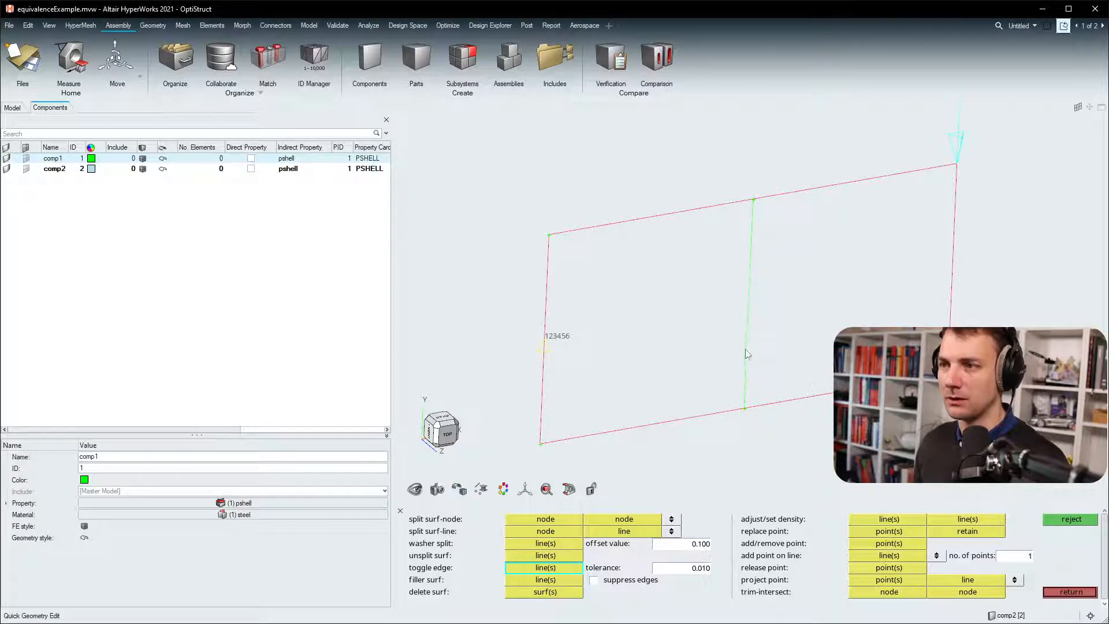
- Examine the shared middle edge and its end points against the outer free edges in the wireframe view
middle_drag(791, 353, 766, 341)
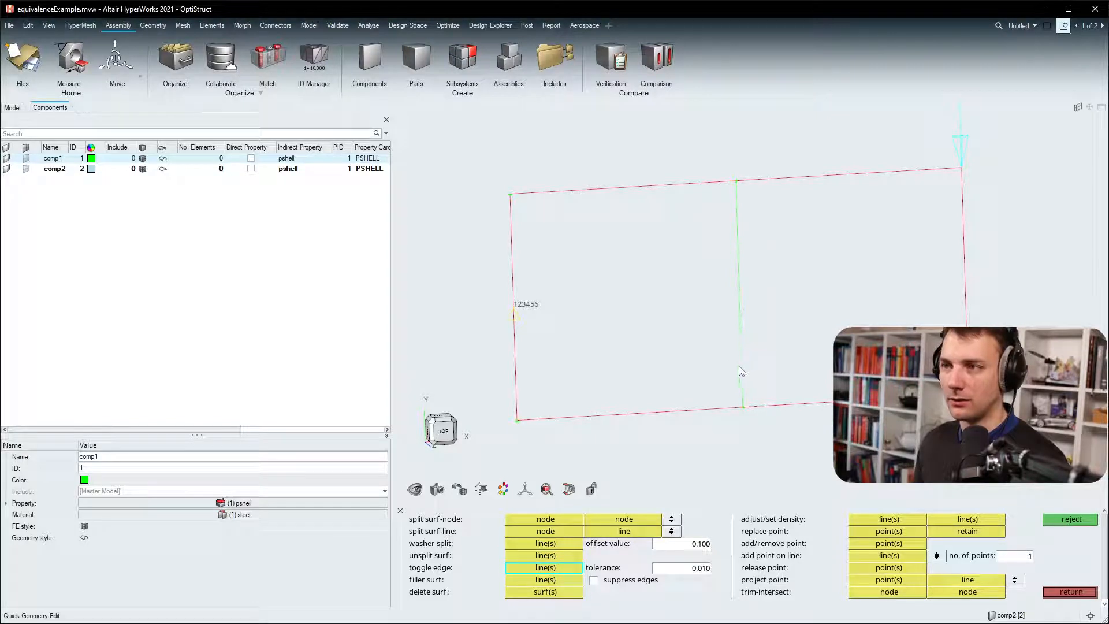
middle_drag(753, 416, 741, 400)
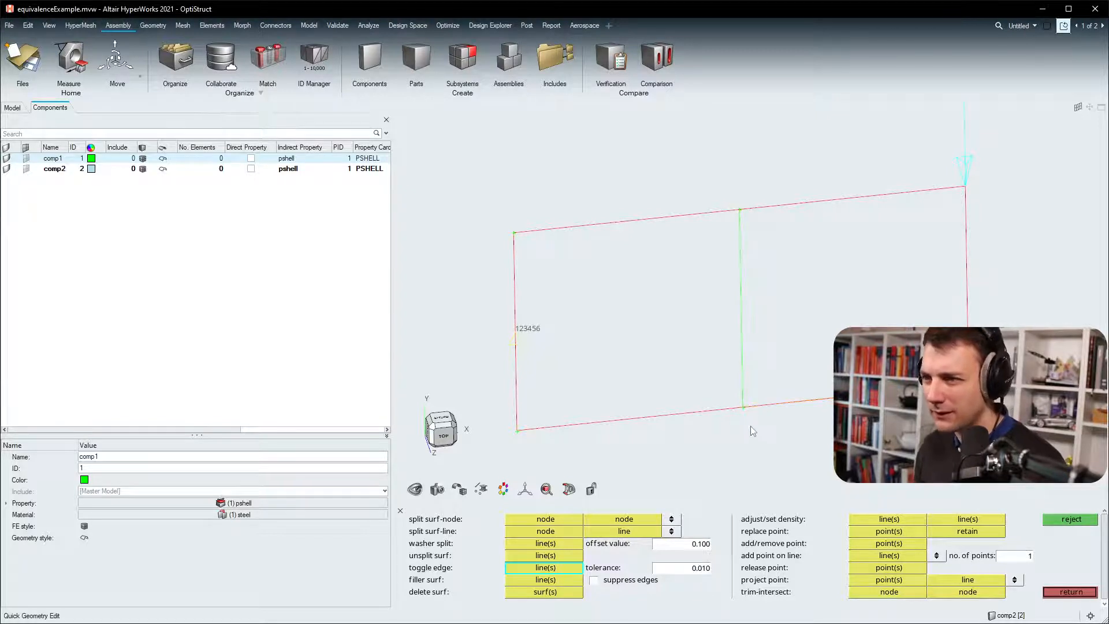
scroll(751, 425, up, 3)
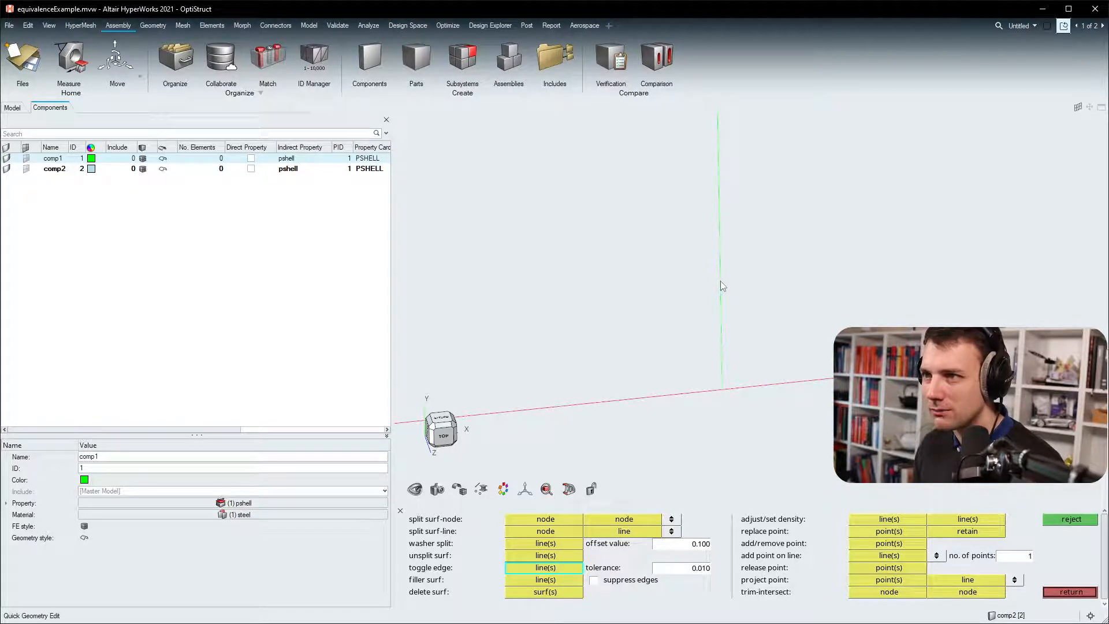
scroll(720, 280, up, 3)
scroll(741, 328, down, 4)
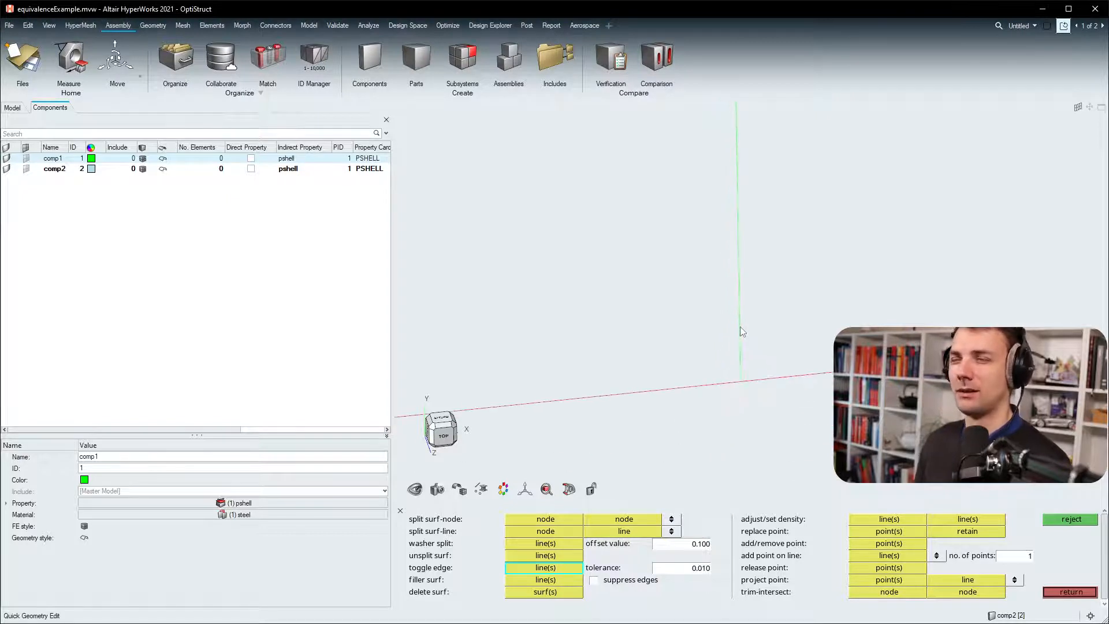
scroll(742, 329, down, 3)
scroll(737, 228, up, 4)
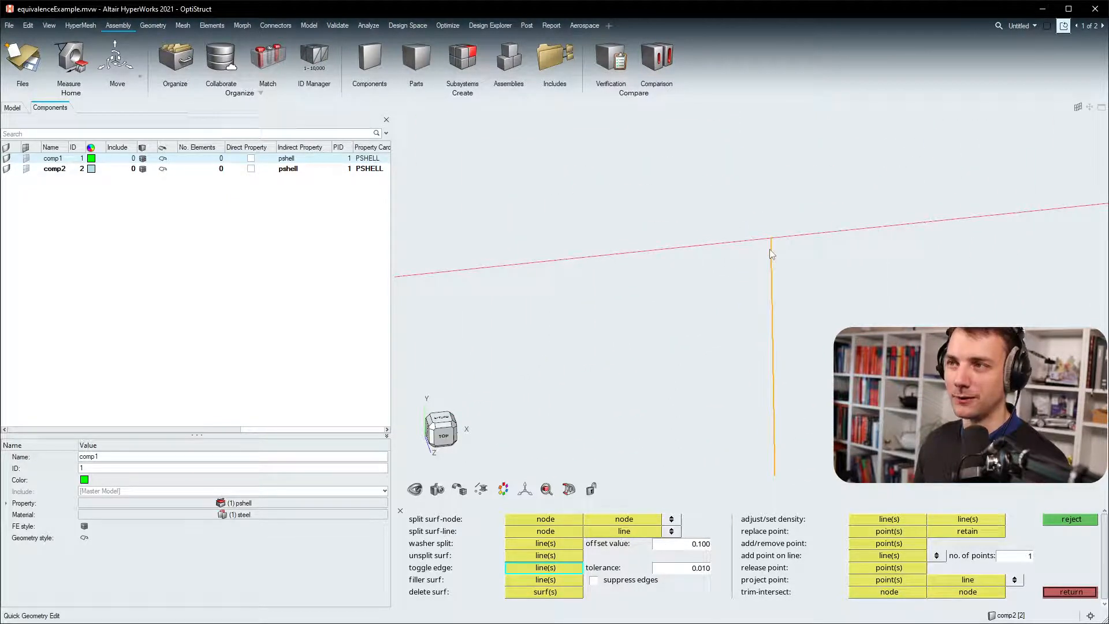
scroll(772, 254, down, 3)
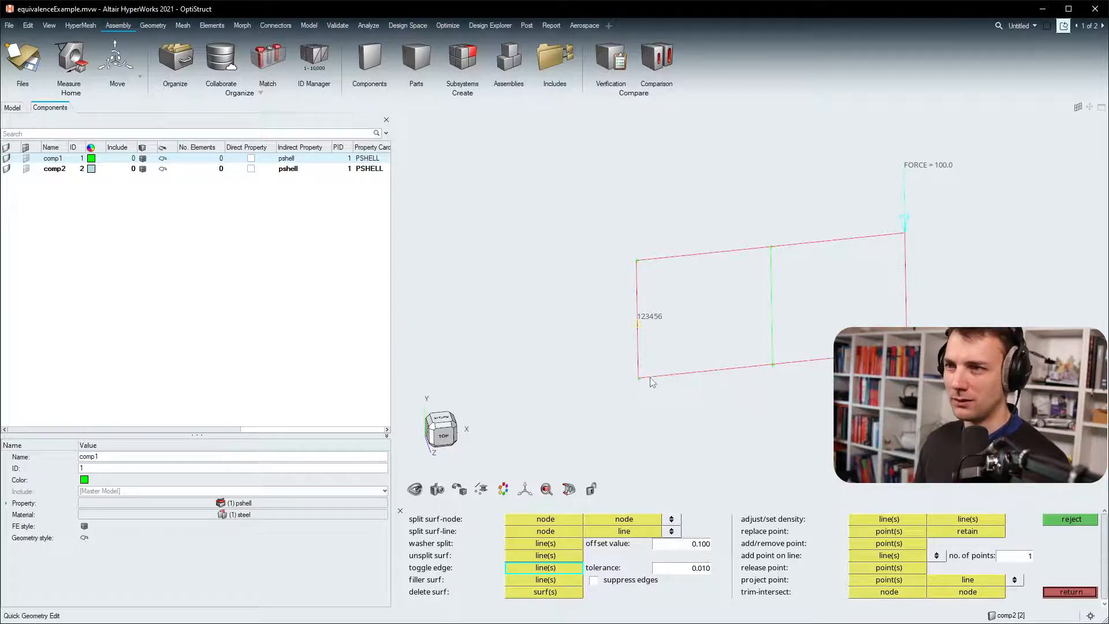
scroll(772, 252, up, 1)
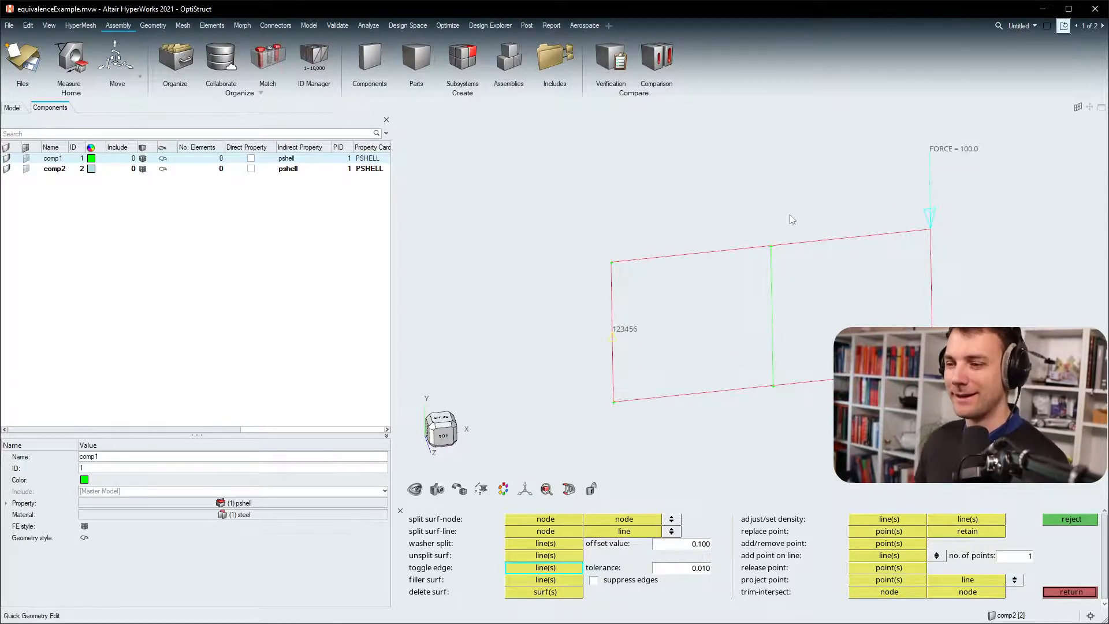
scroll(794, 226, up, 1)
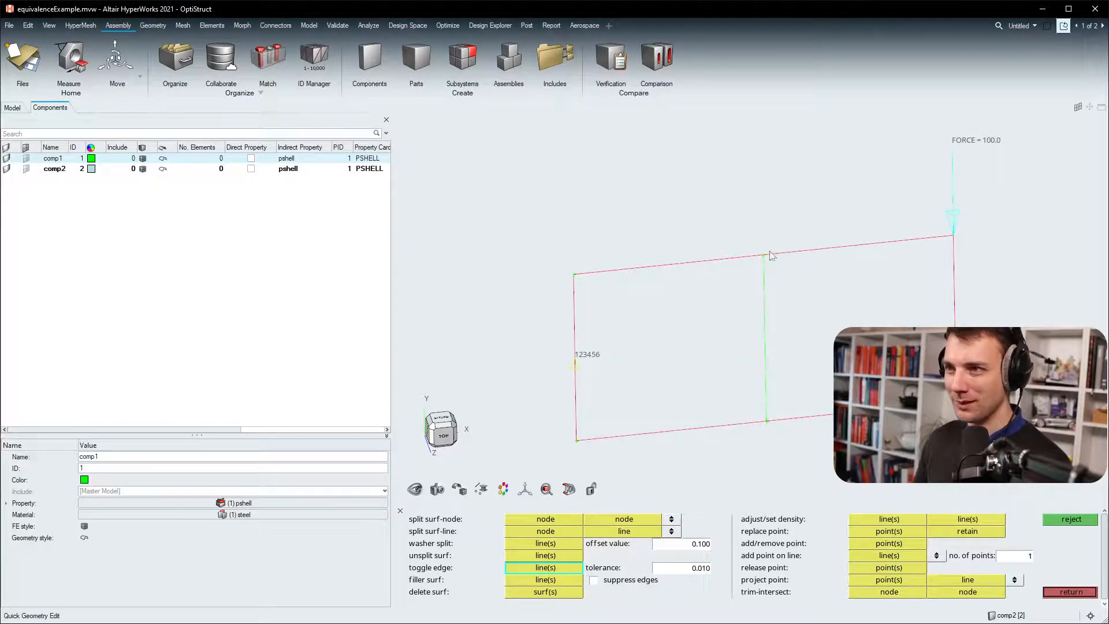
middle_drag(768, 254, 763, 223)
scroll(770, 213, up, 5)
scroll(770, 214, down, 5)
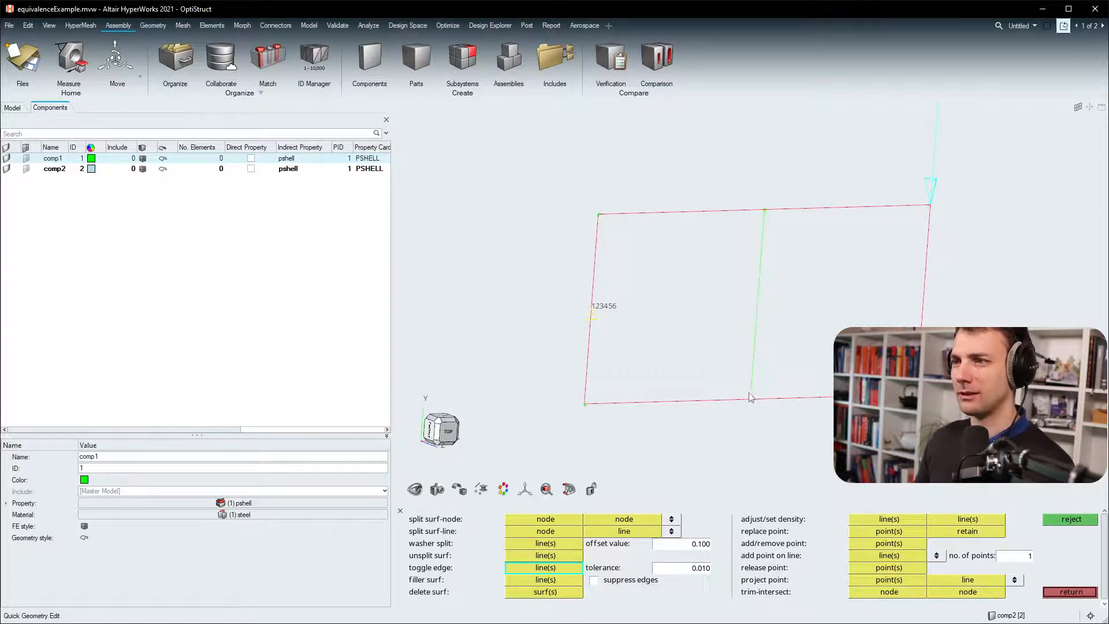
- Try toggling the middle edge in quick edit, undo the toggle, and inspect the edge again
click(763, 222)
key(ctrl+z)
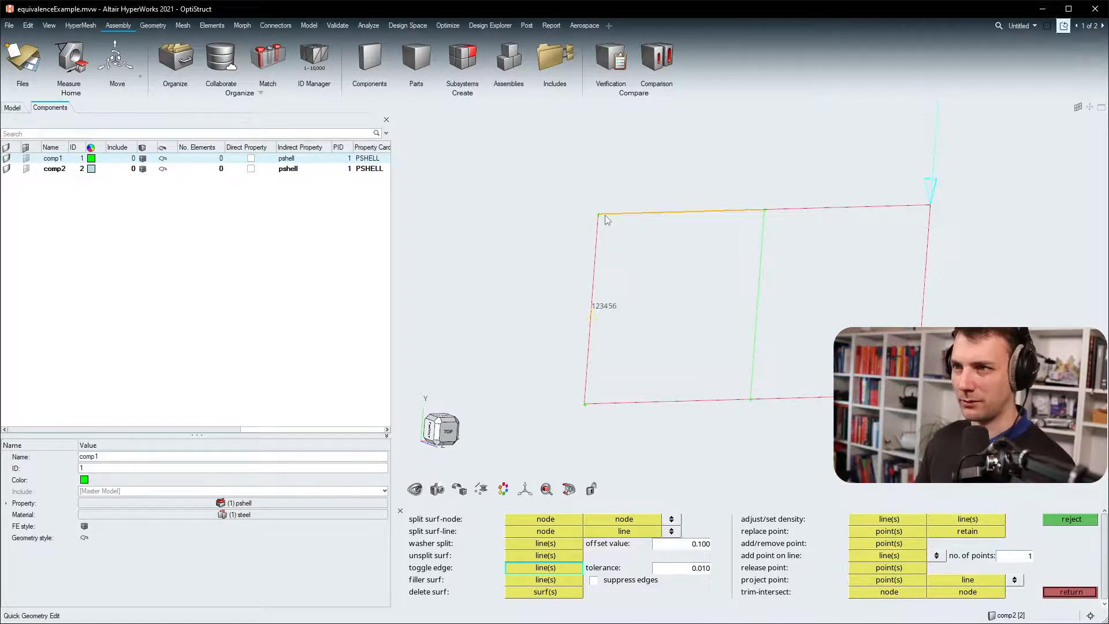
scroll(651, 252, up, 2)
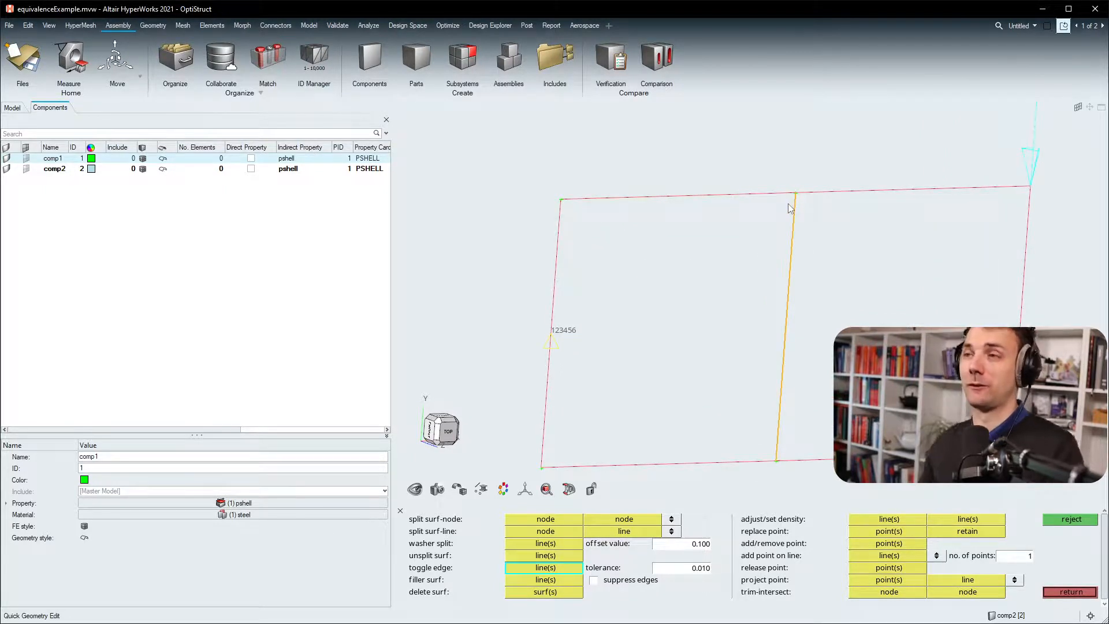
ctrl+drag(796, 227, 815, 238)
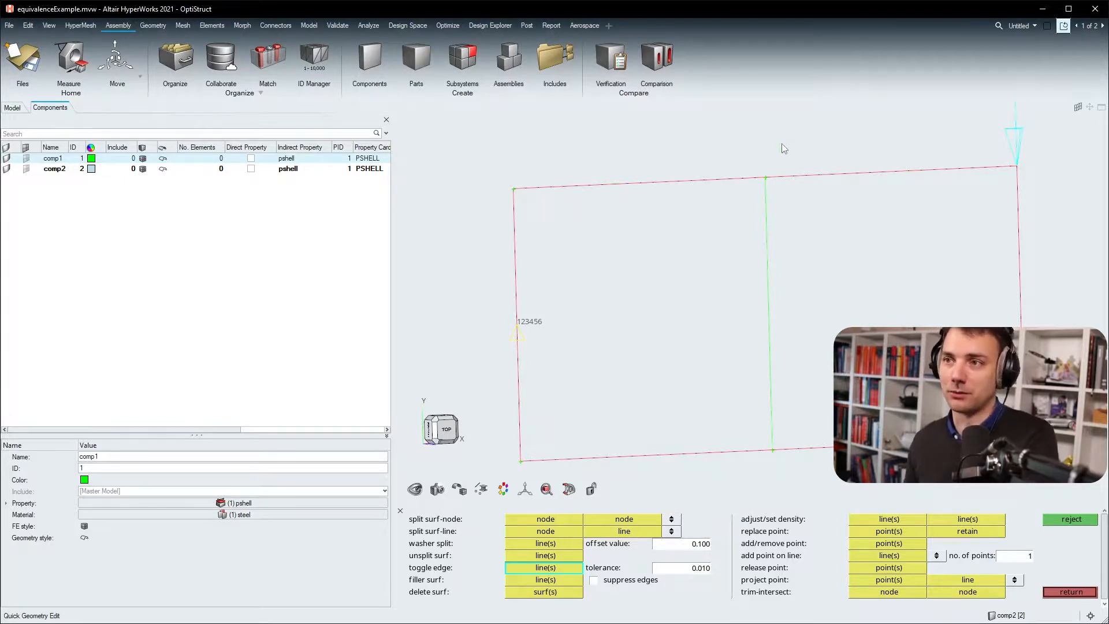
ctrl+drag(751, 226, 765, 205)
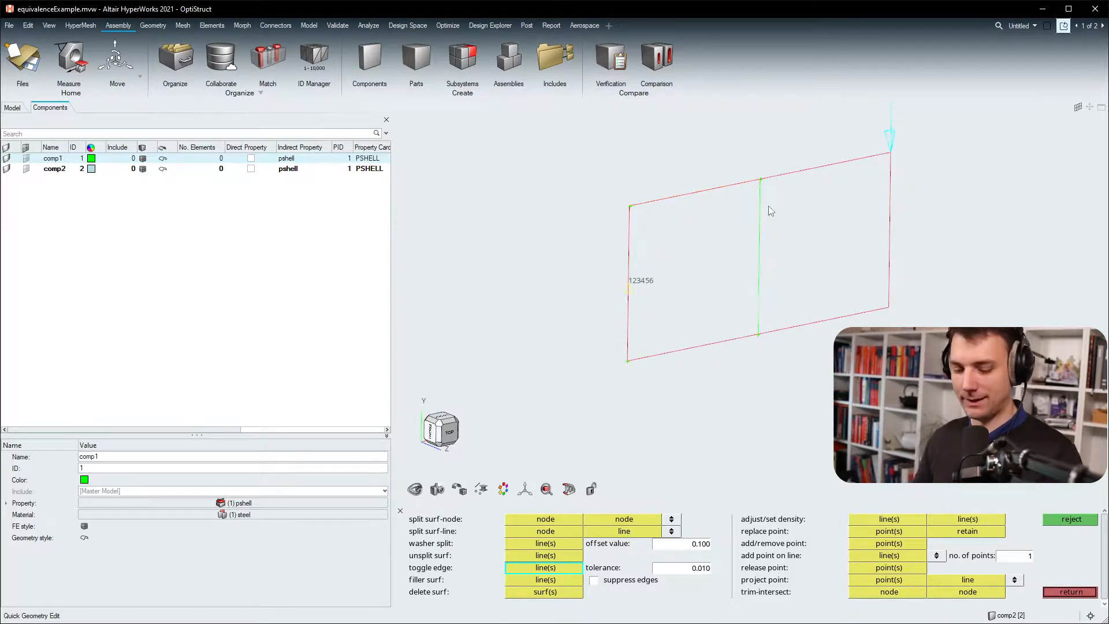
- Toggle the middle edge to free, rejoin it at tolerance 0.010, and release it again into free edges before leaving quick edit
click(761, 188)
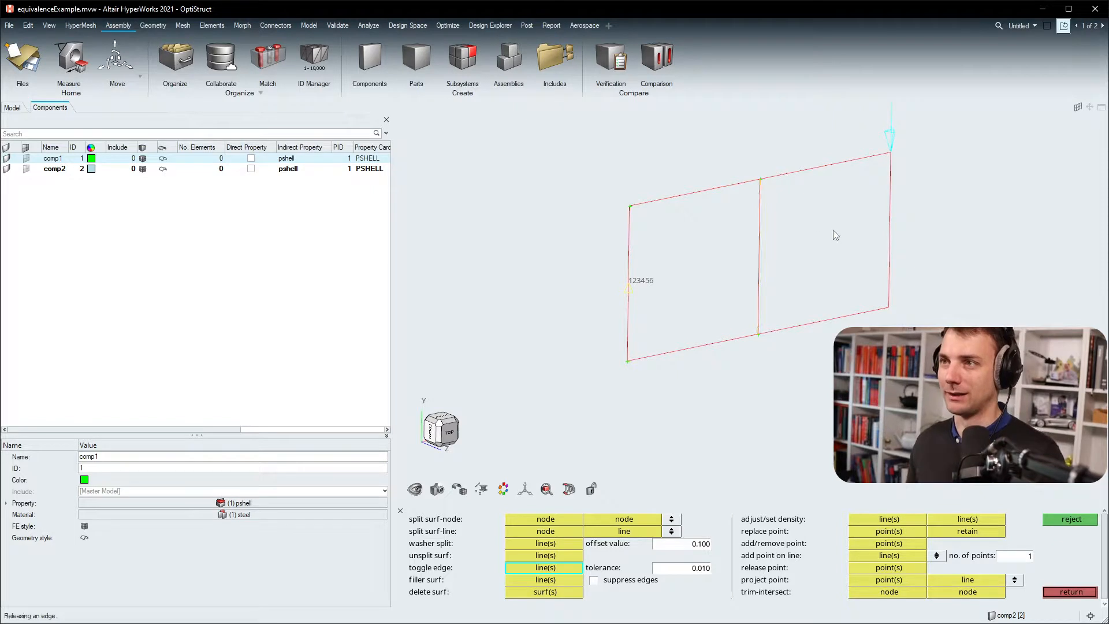
click(761, 191)
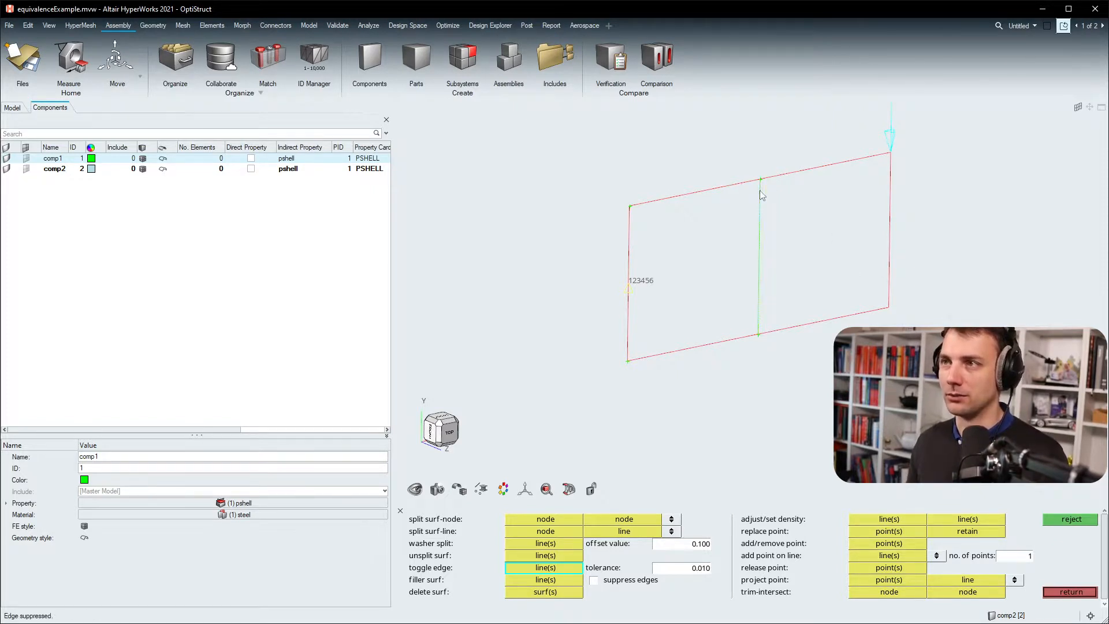
click(760, 193)
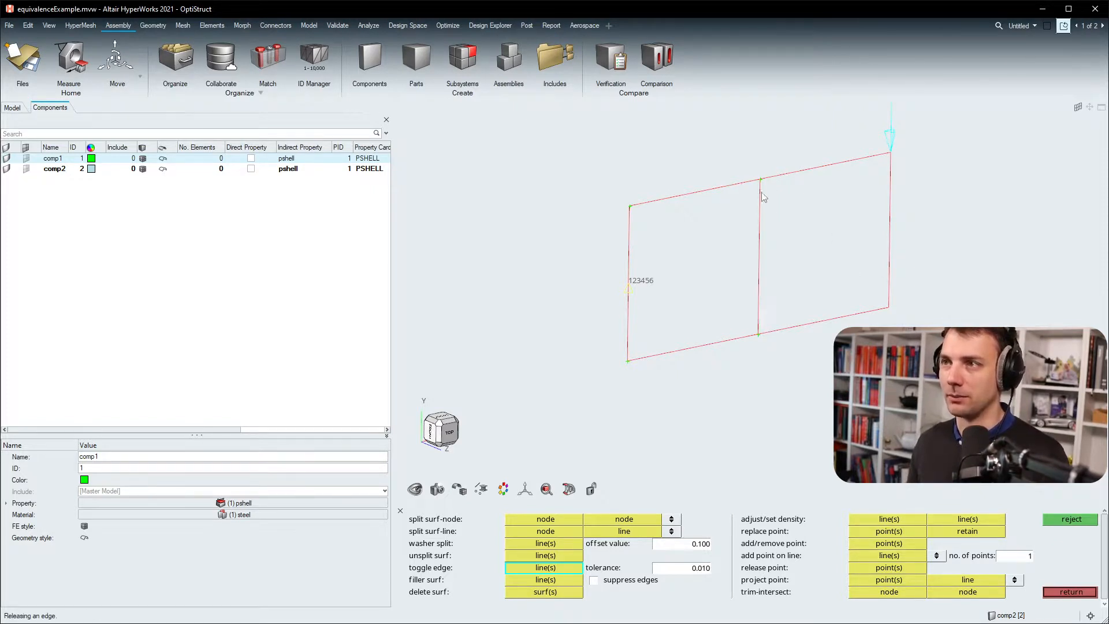
click(1080, 595)
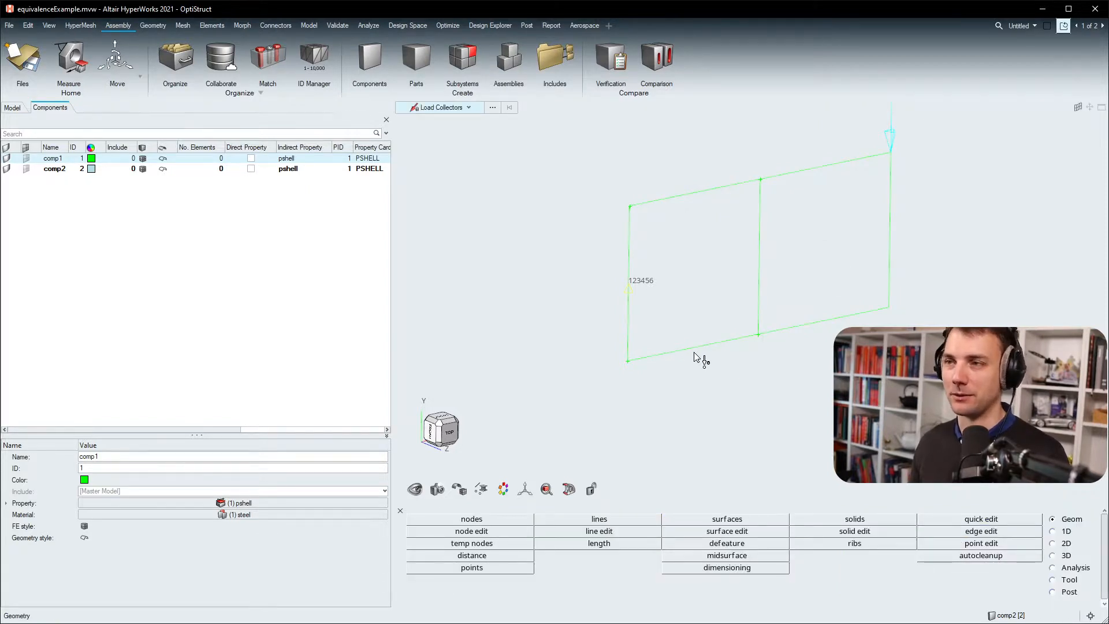
scroll(750, 317, down, 2)
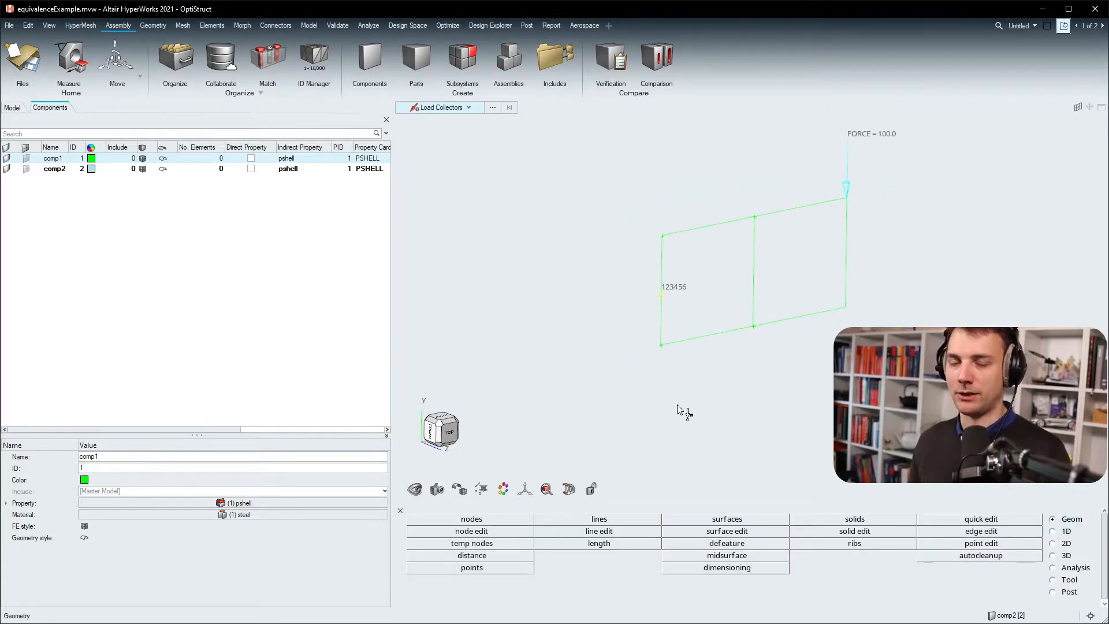